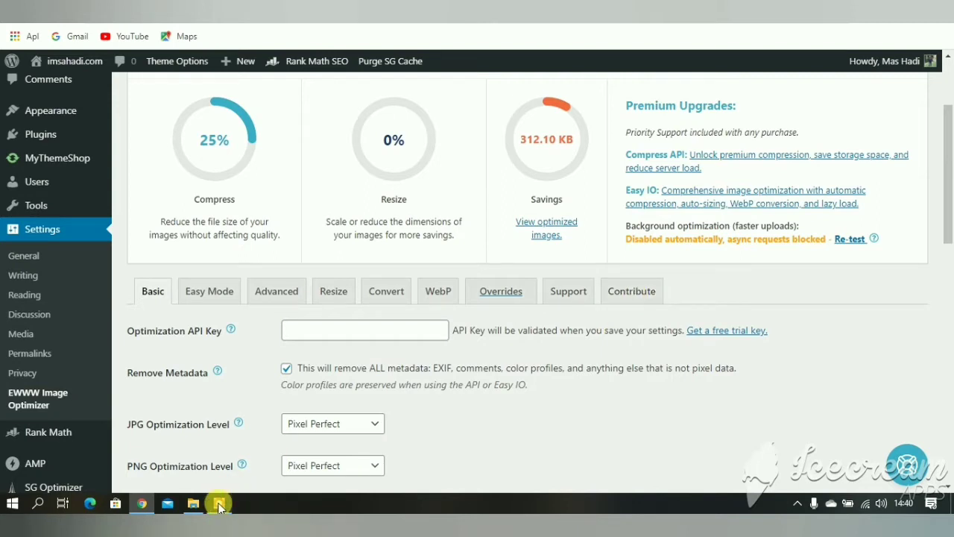
left_click(219, 504)
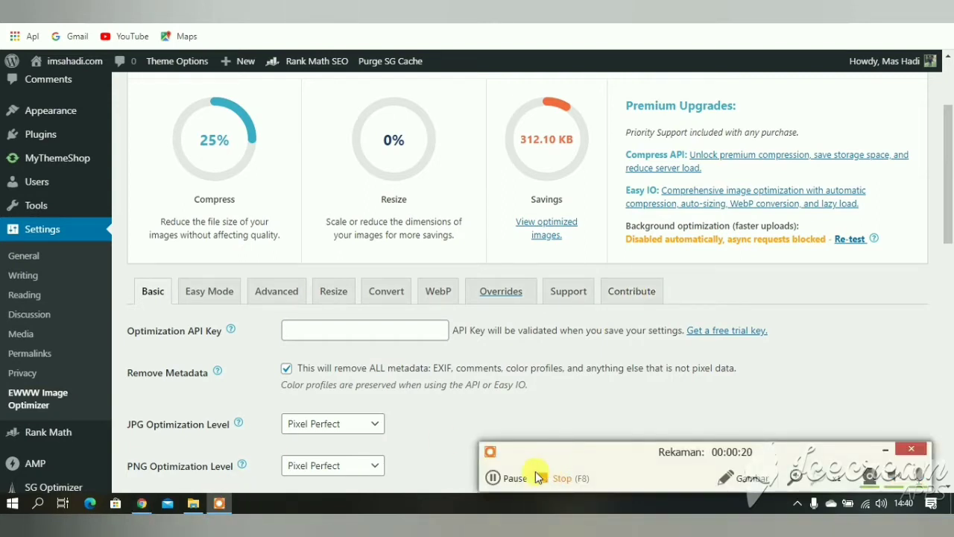
left_click(554, 480)
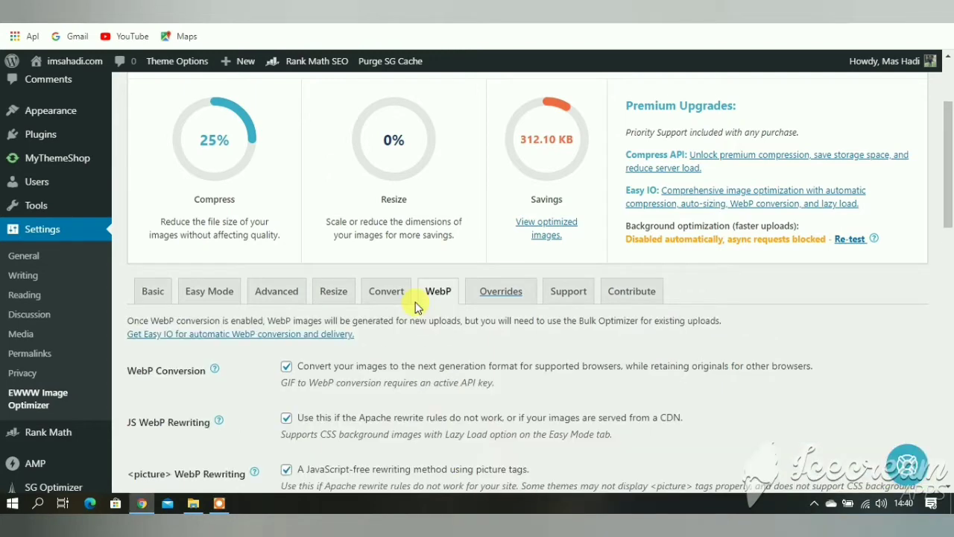
Review EWWW Image Optimizer's WebP conversion and rewriting options, and its Basic optimization level settings.
scroll(415, 307, "down", 1)
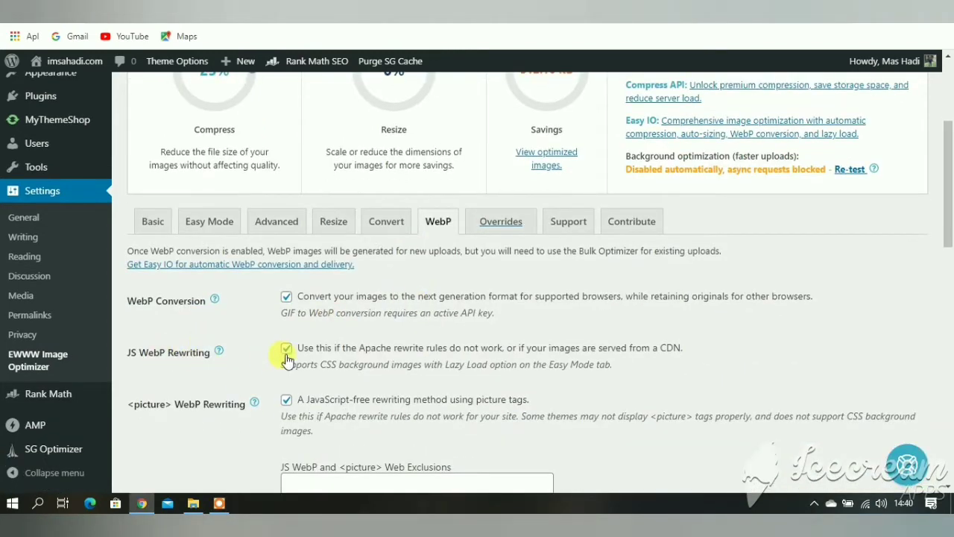
scroll(290, 355, "down", 4)
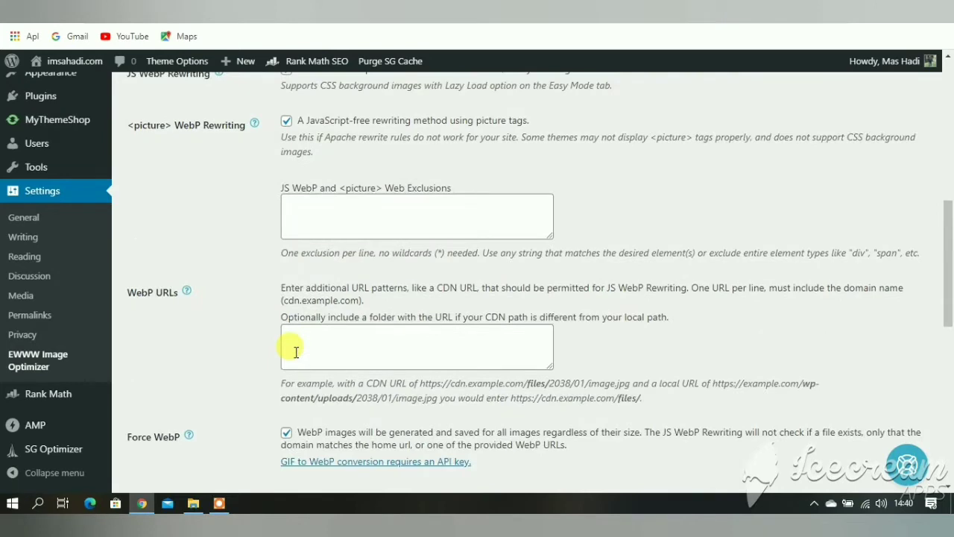
scroll(296, 352, "down", 2)
scroll(298, 351, "up", 5)
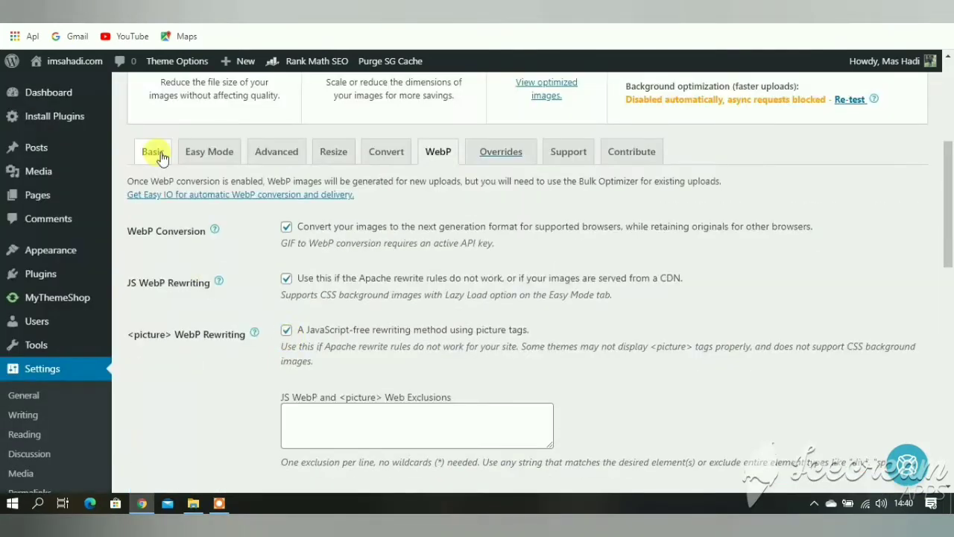
left_click(152, 151)
scroll(364, 386, "down", 2)
scroll(313, 306, "up", 3)
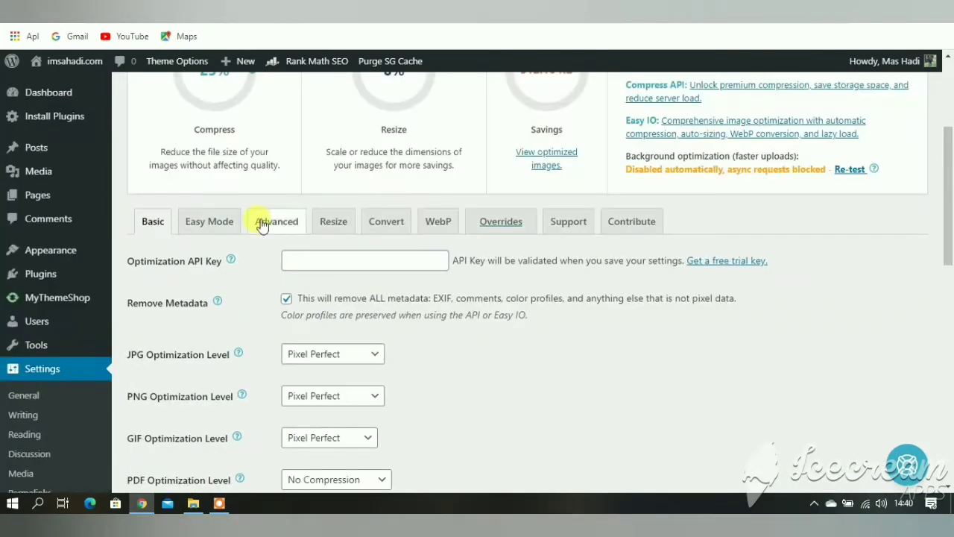
Review the Easy Mode settings of EWWW Image Optimizer, including Easy IO, Premium Compression and Lazy Load.
left_click(207, 221)
scroll(312, 379, "down", 2)
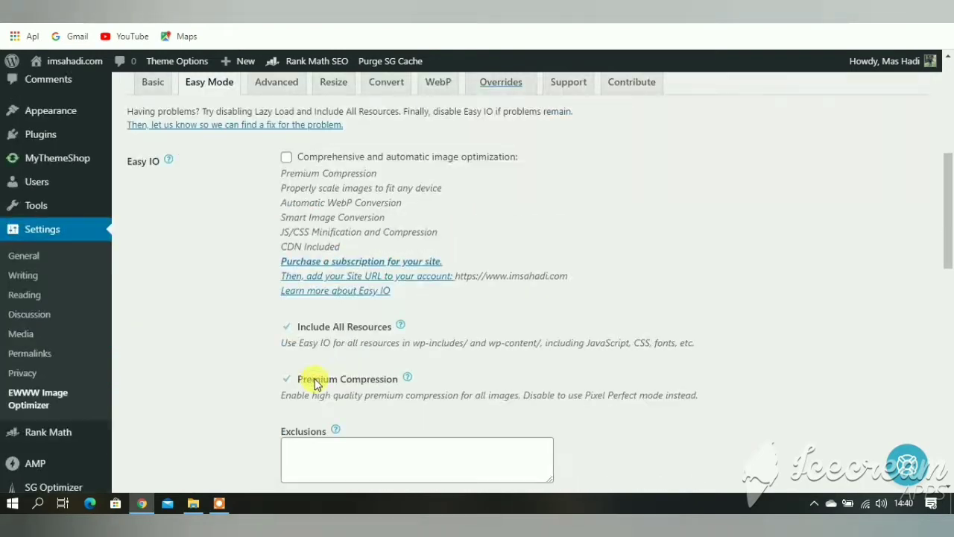
scroll(315, 382, "down", 3)
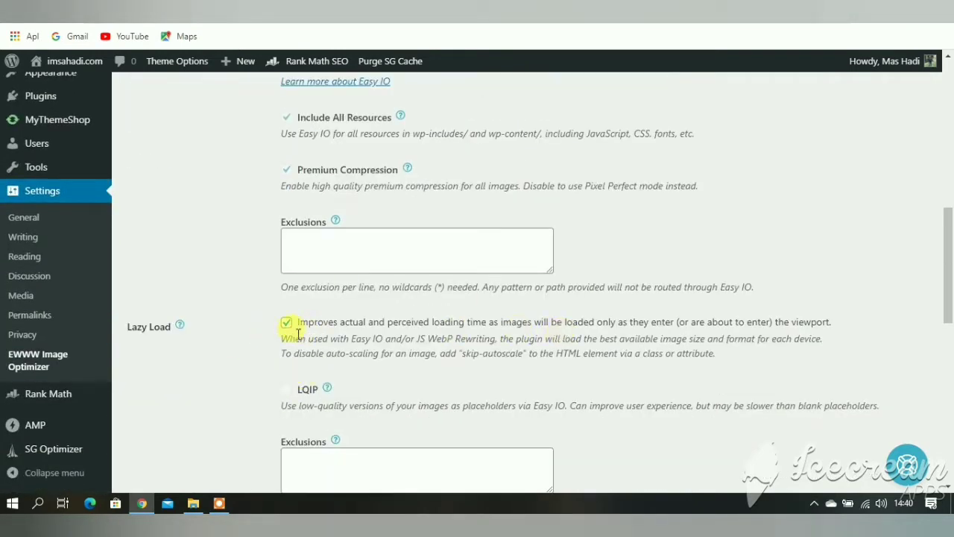
scroll(295, 332, "up", 3)
scroll(296, 339, "up", 2)
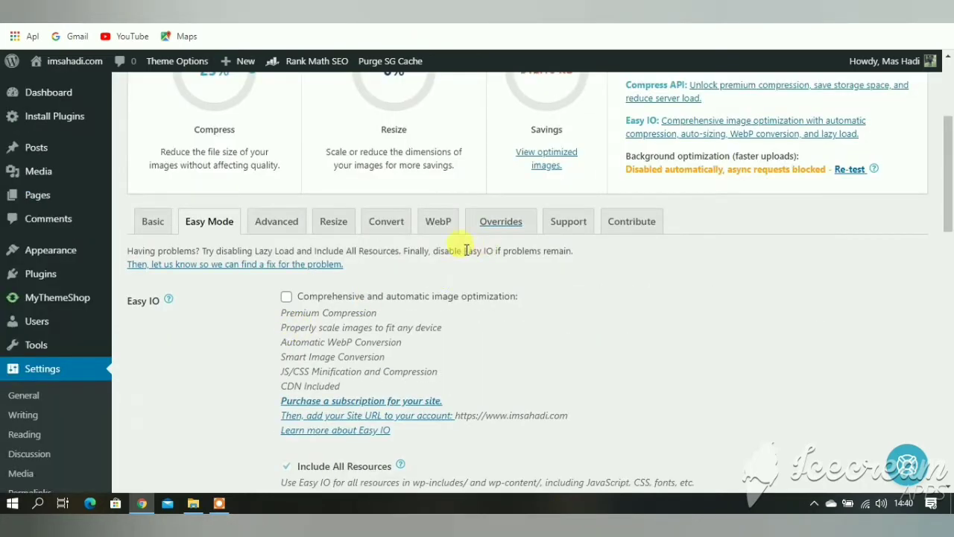
Review EWWW Image Optimizer's Resize settings and its Convert settings for conversion links, originals and image formats.
left_click(322, 222)
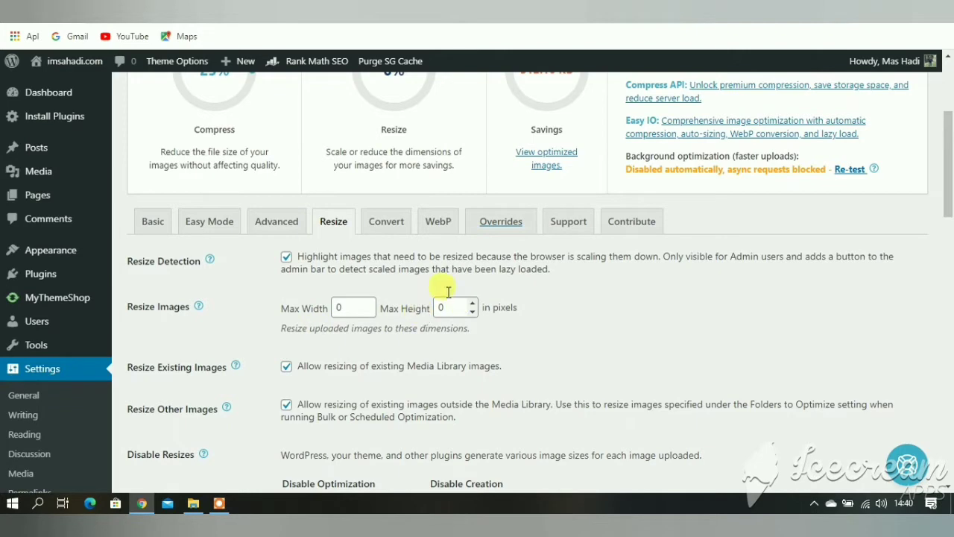
left_click(387, 224)
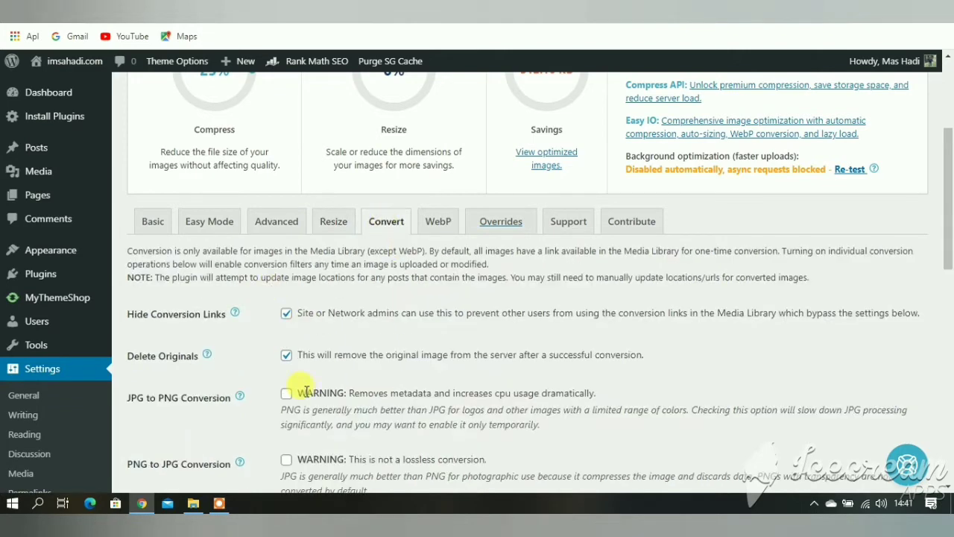
scroll(306, 395, "down", 3)
scroll(306, 395, "up", 4)
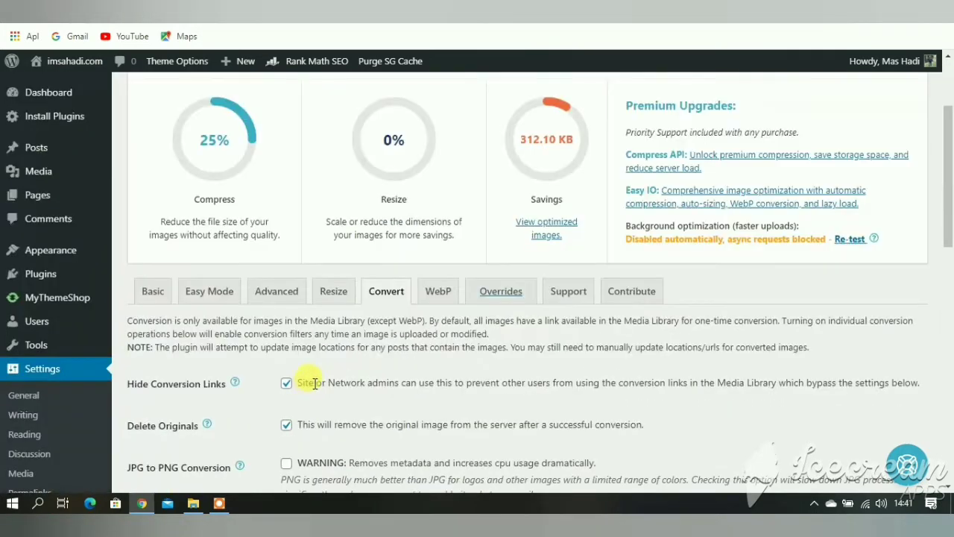
scroll(317, 382, "up", 2)
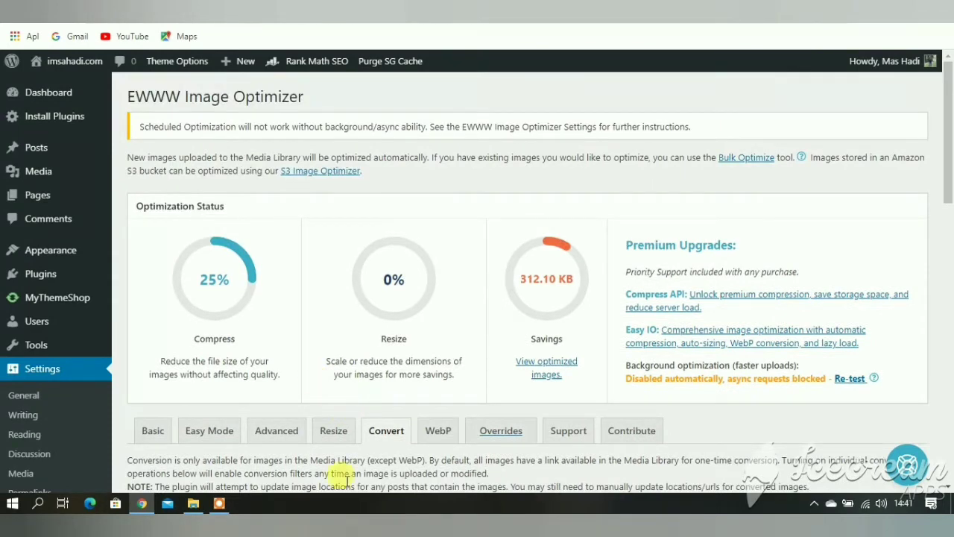
left_click(221, 504)
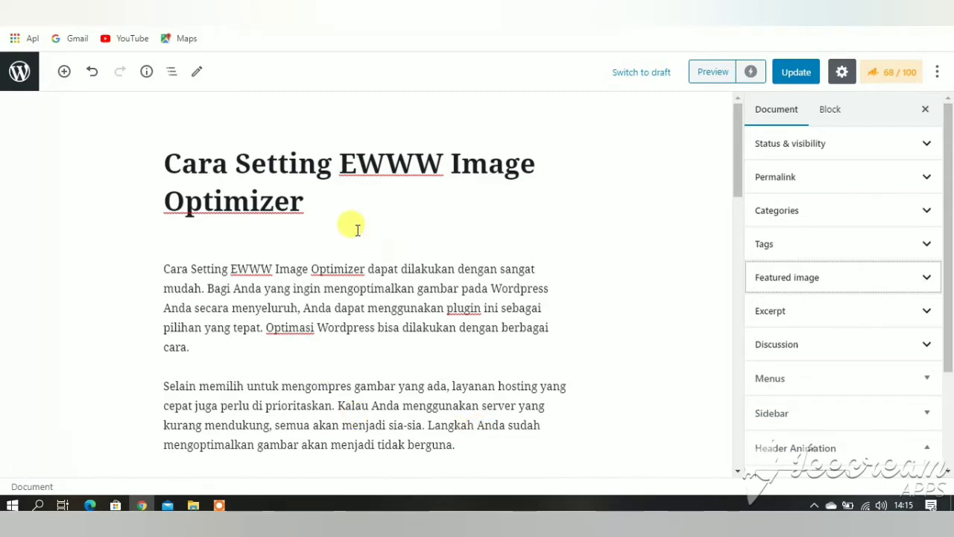
Insert "di Wordpress" after "Cara Setting EWWW Image Optimizer" in the post's first paragraph.
left_click(312, 205)
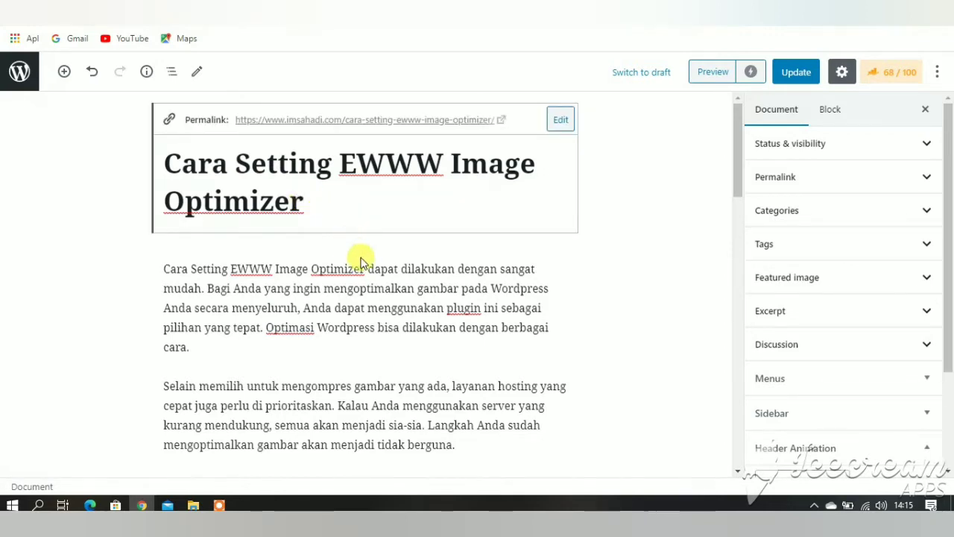
left_click(380, 290)
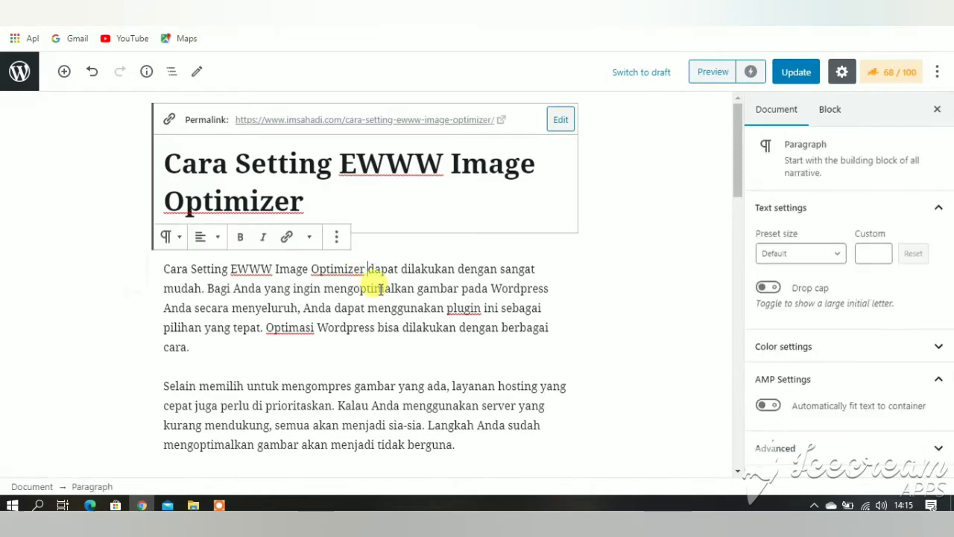
type("di")
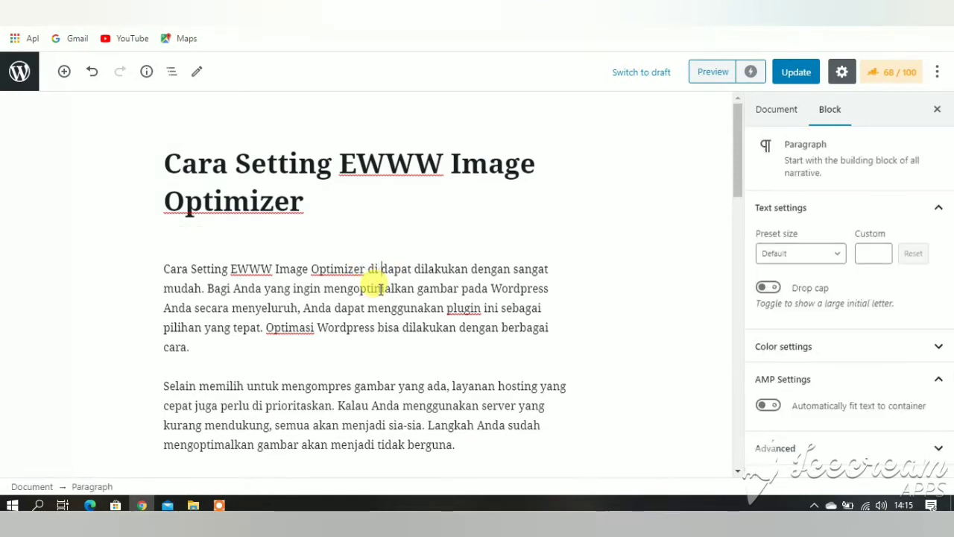
type(" Wordpress")
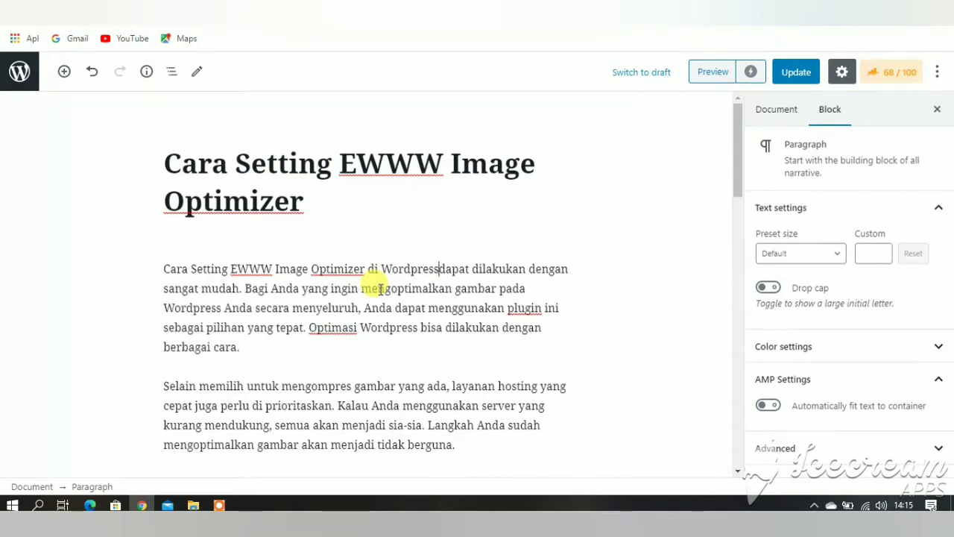
left_click(642, 293)
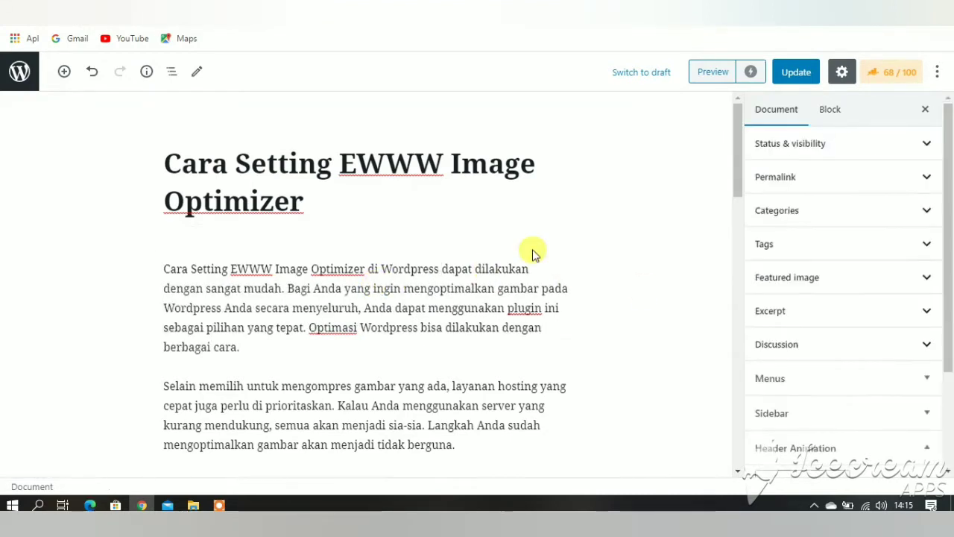
left_click(360, 208)
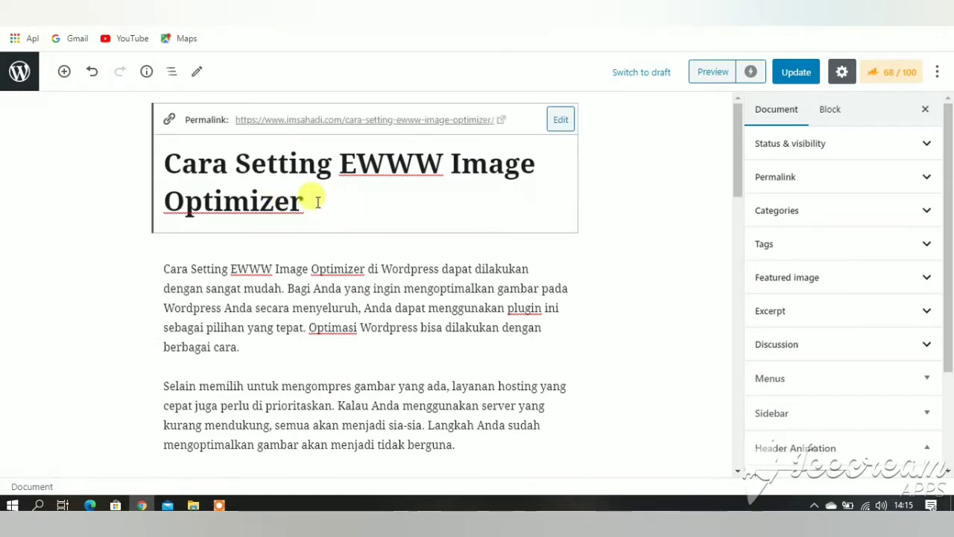
Open the site's posts list in a separate browser tab and go to the page for adding new plugins.
right_click(20, 75)
left_click(32, 79)
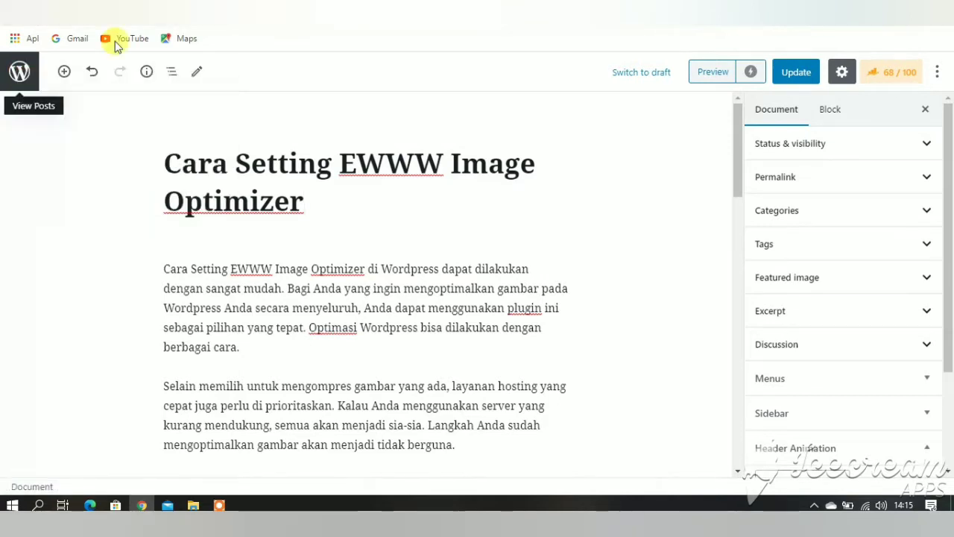
left_click(187, 6)
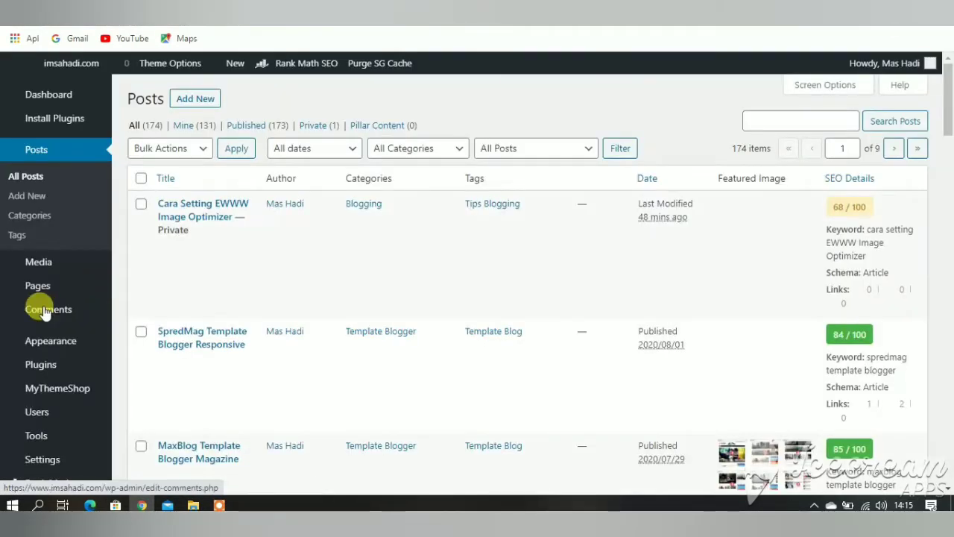
mouse_move(38, 364)
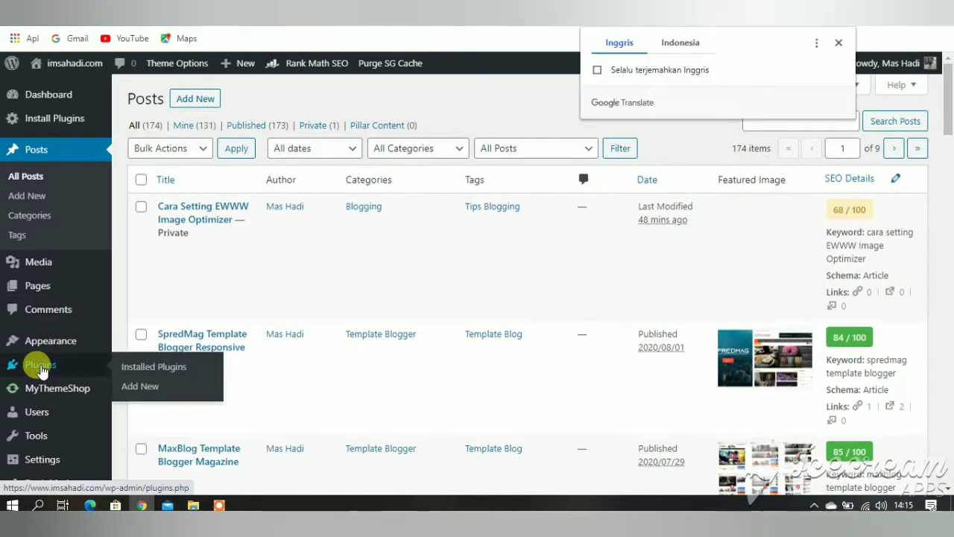
left_click(138, 389)
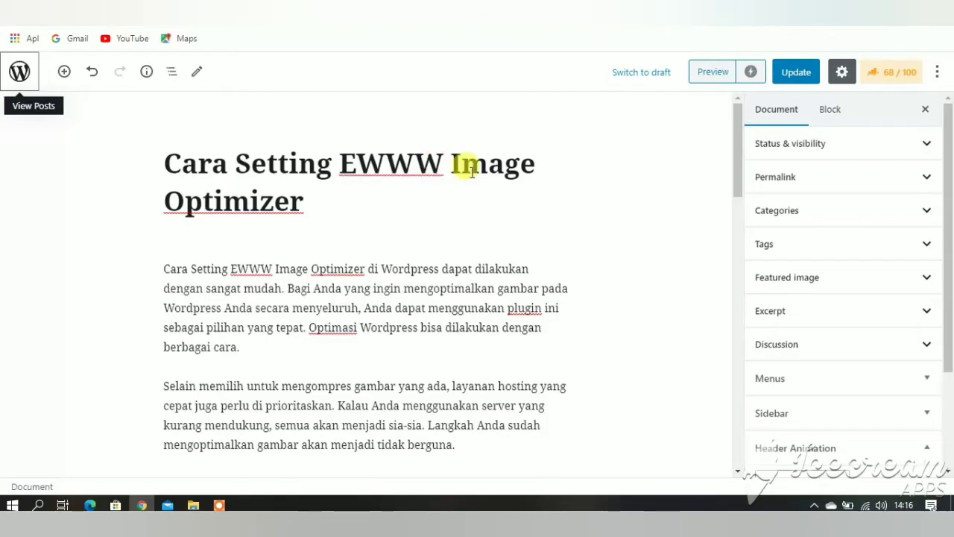
Copy "EWWW Image Optimizer" from the post title and search for it among the plugins available to add.
left_click_drag(308, 198, 350, 165)
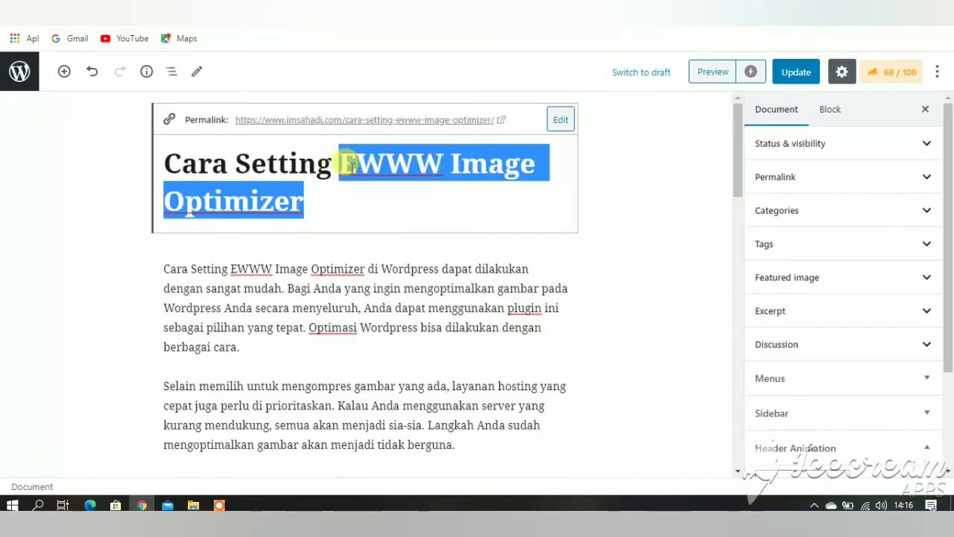
right_click(350, 165)
left_click(378, 216)
left_click(343, 212)
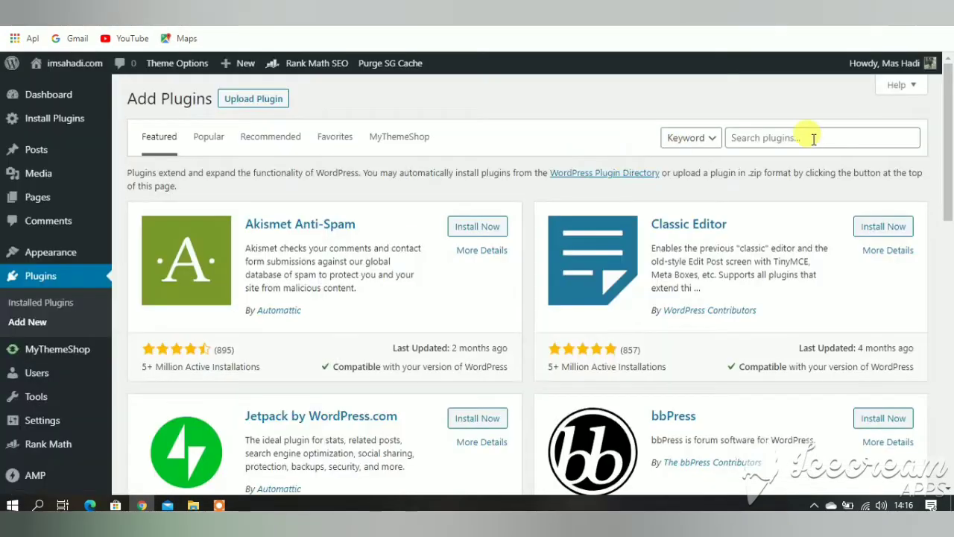
right_click(809, 146)
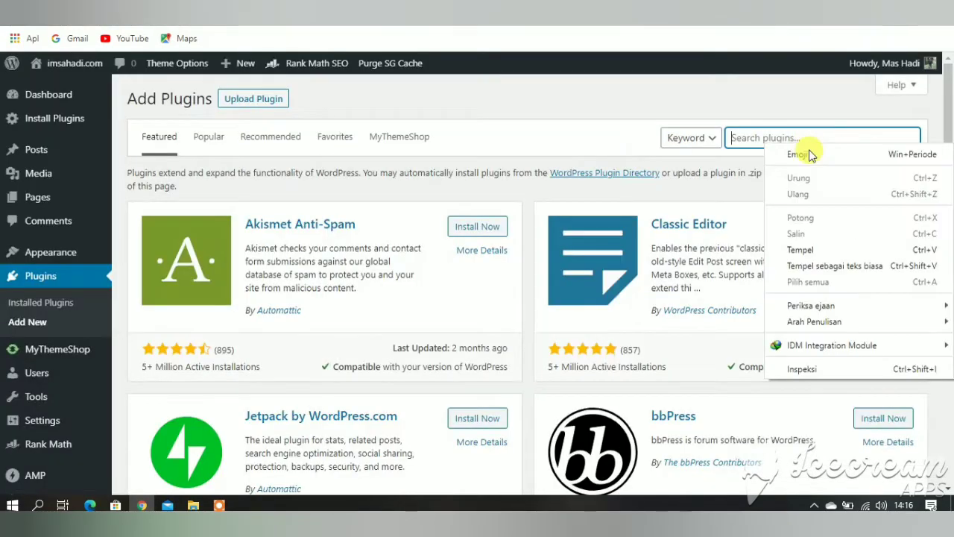
left_click(804, 250)
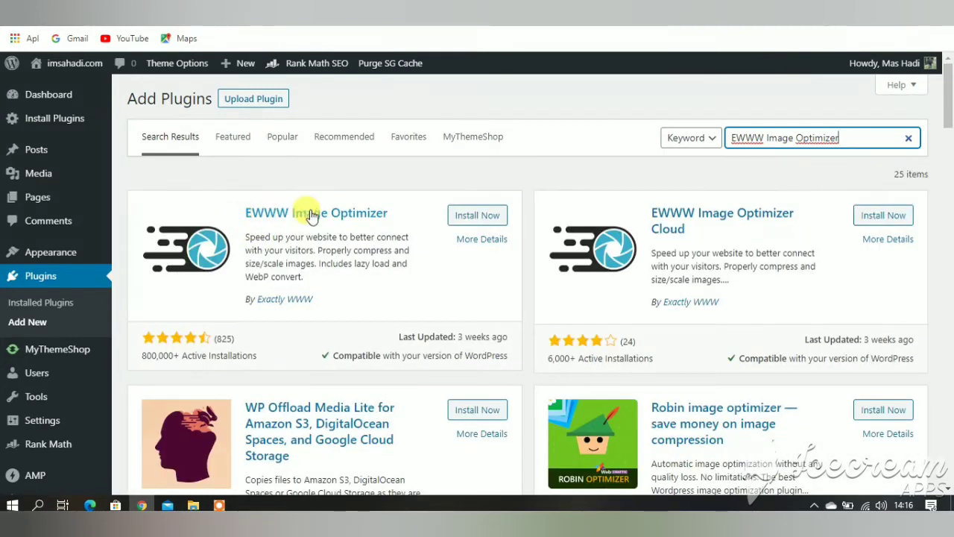
Open the details of the EWWW Image Optimizer plugin and read through its description and feature list.
left_click(481, 245)
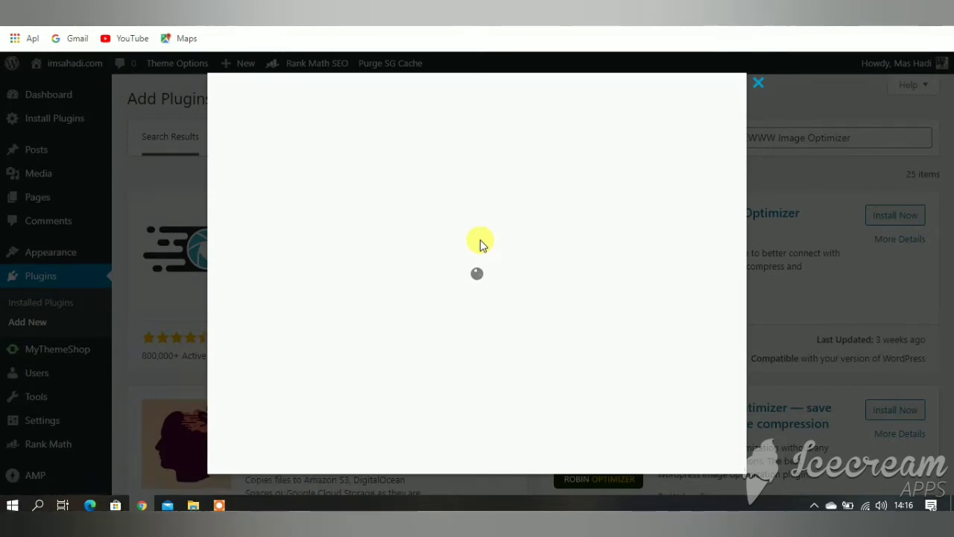
scroll(478, 274, "down", 3)
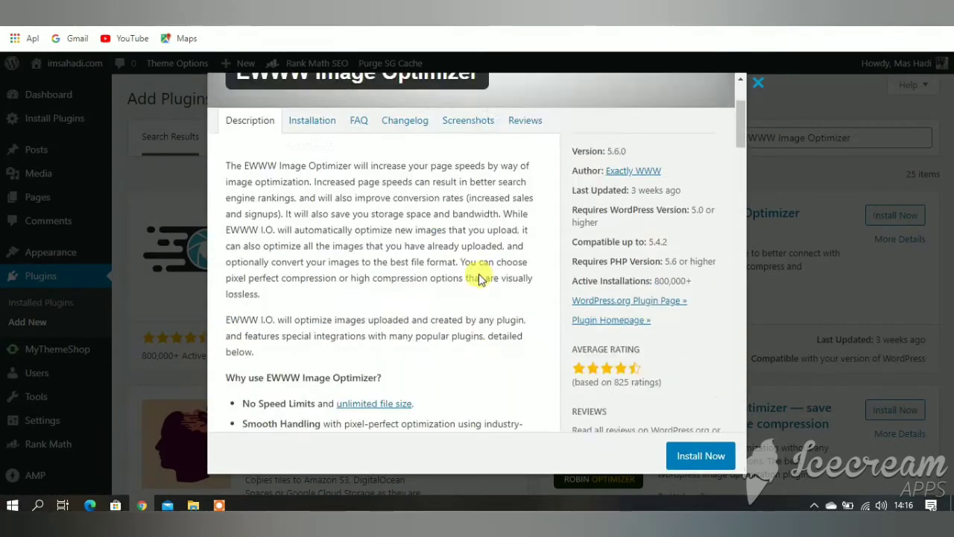
scroll(478, 277, "down", 2)
scroll(479, 278, "down", 2)
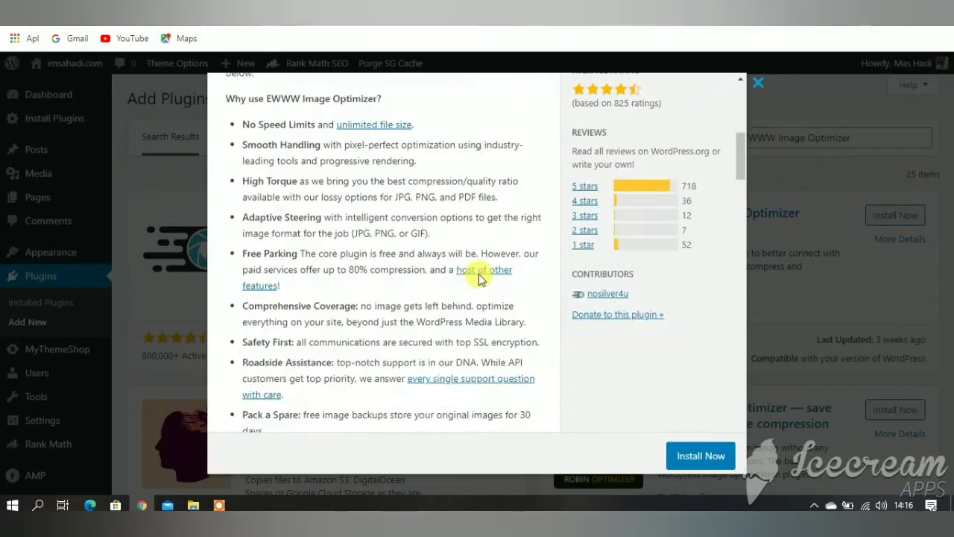
scroll(479, 278, "down", 4)
scroll(479, 272, "down", 1)
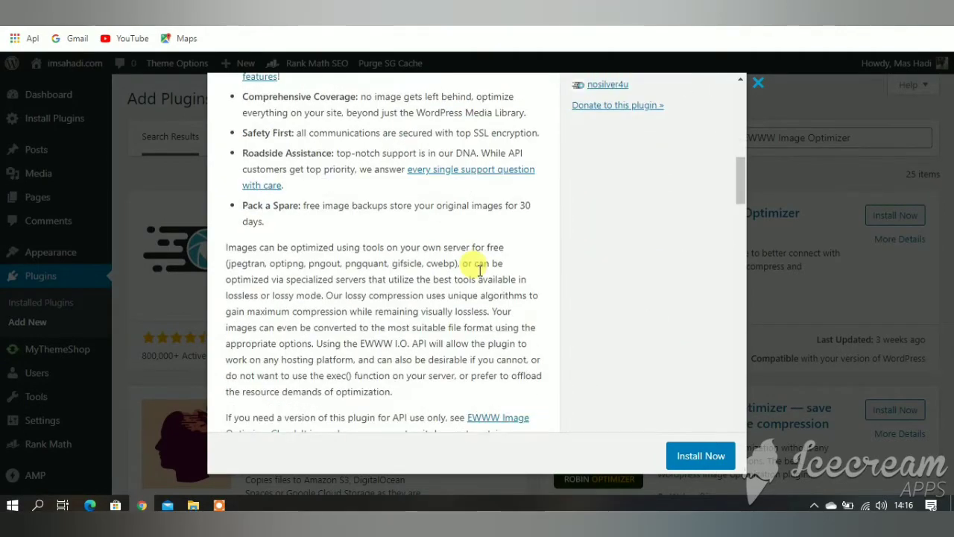
scroll(479, 269, "down", 10)
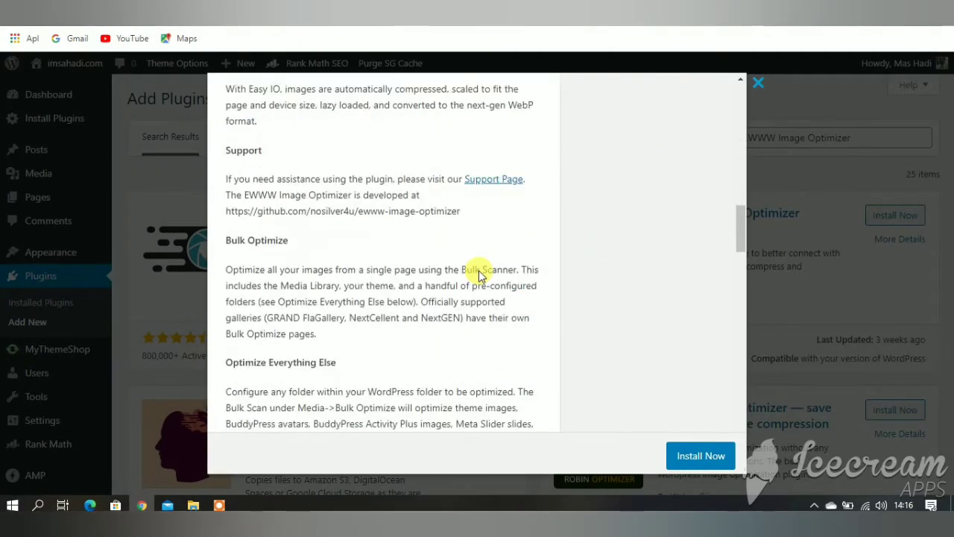
scroll(480, 270, "down", 8)
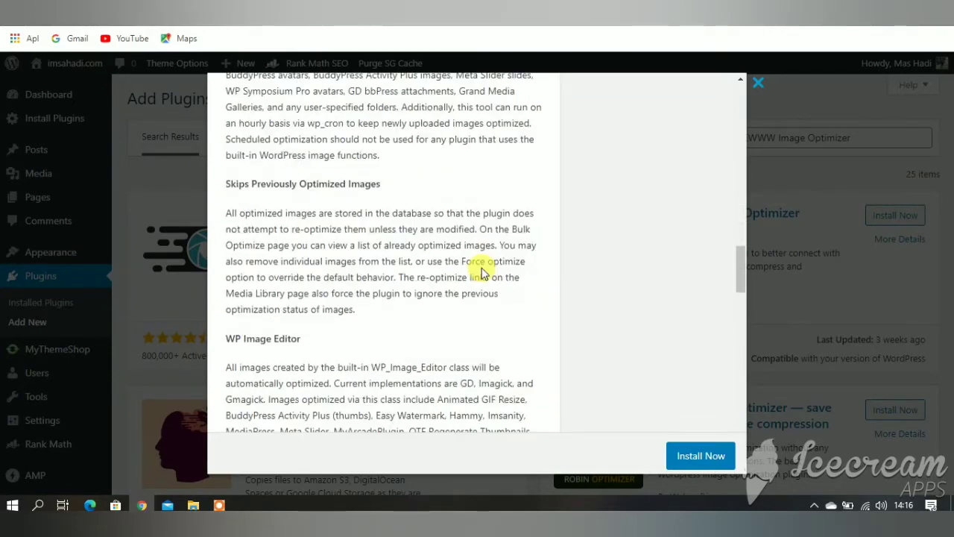
scroll(481, 272, "down", 18)
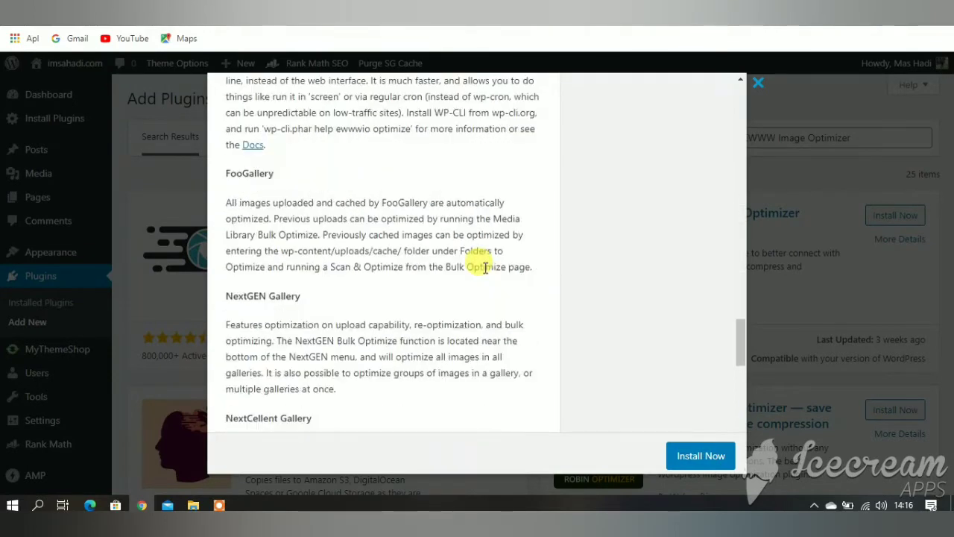
Read the rest of the plugin's description down to the credits and return to its beginning.
scroll(486, 269, "down", 20)
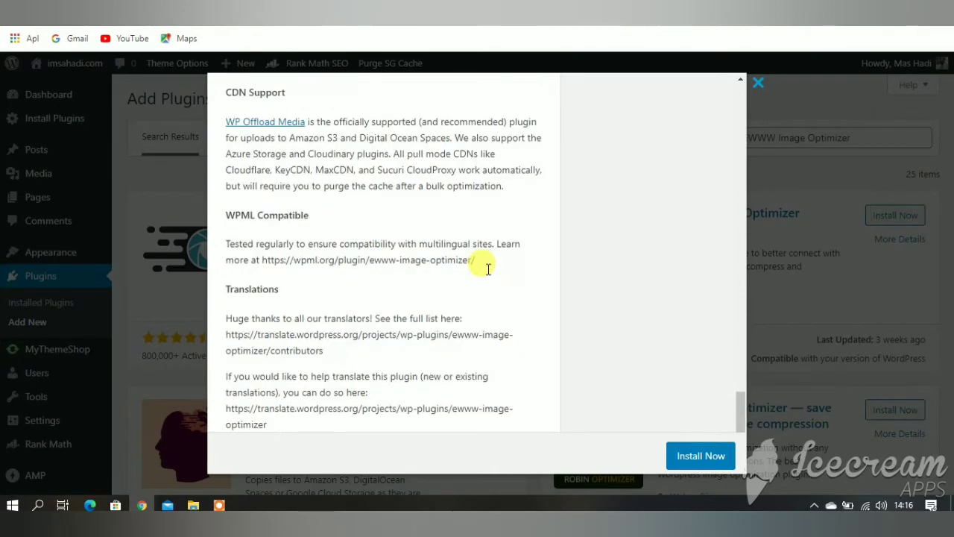
scroll(490, 274, "down", 5)
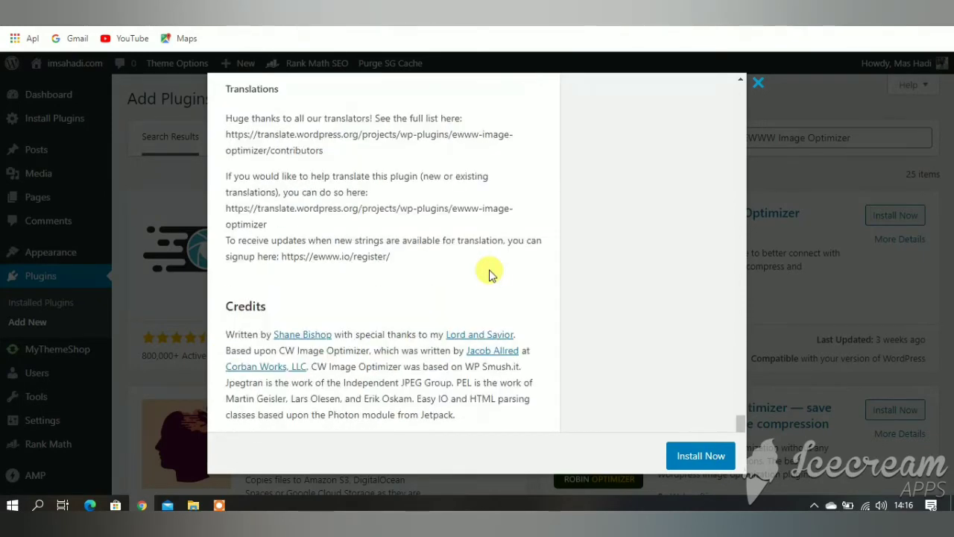
scroll(491, 274, "up", 20)
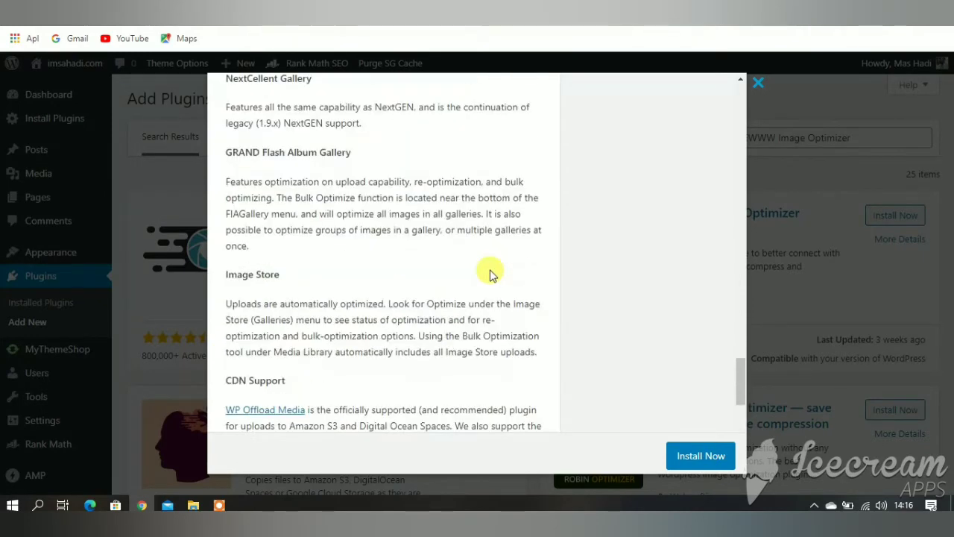
scroll(500, 262, "up", 20)
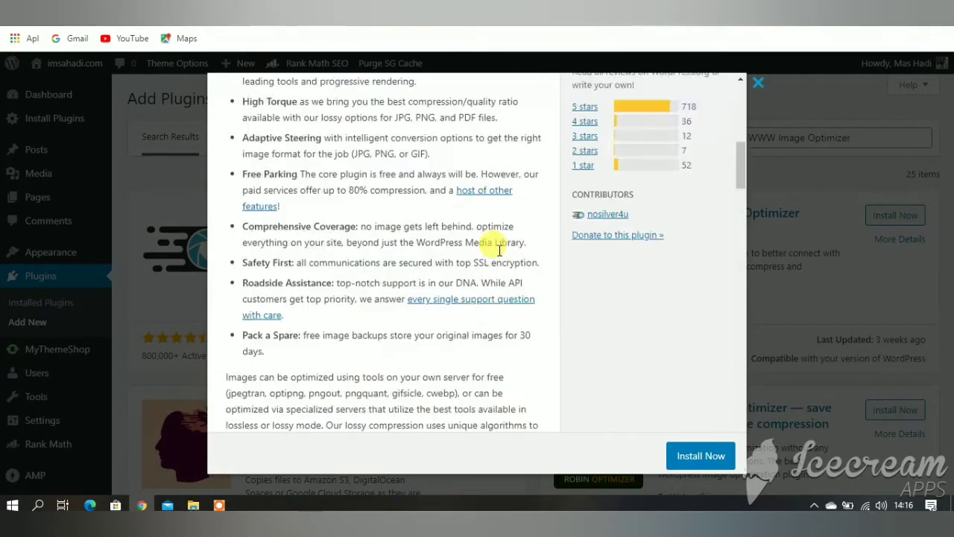
scroll(498, 250, "up", 5)
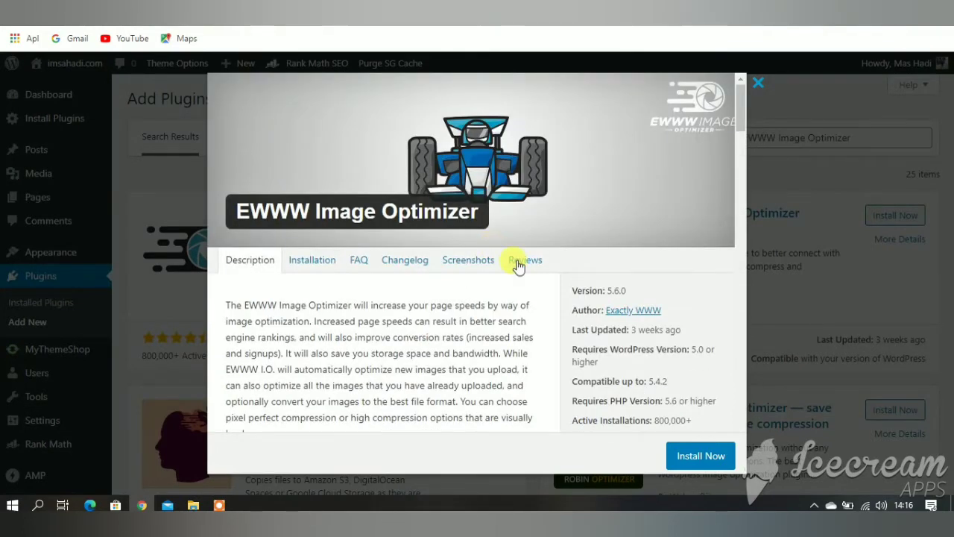
Install the EWWW Image Optimizer plugin from its details and activate it.
scroll(522, 256, "down", 2)
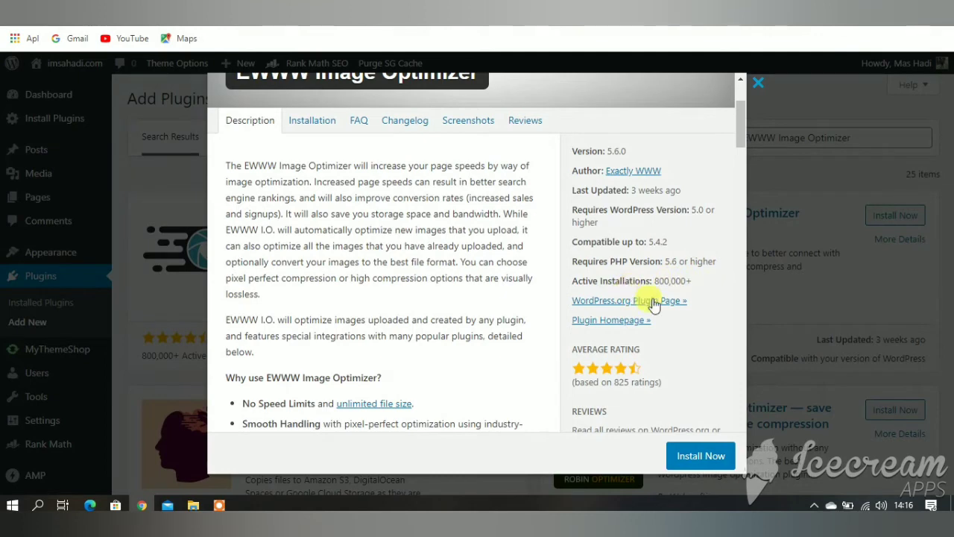
left_click(720, 459)
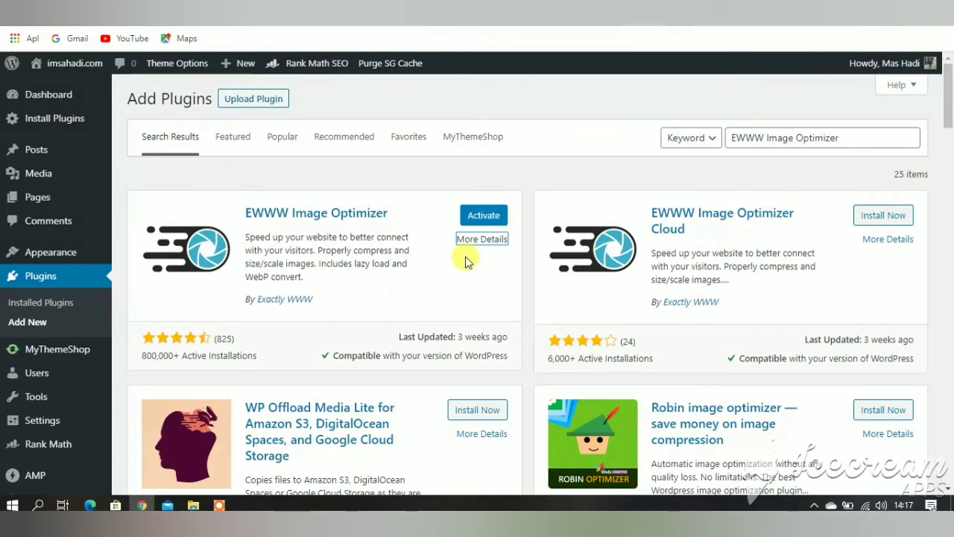
left_click(486, 216)
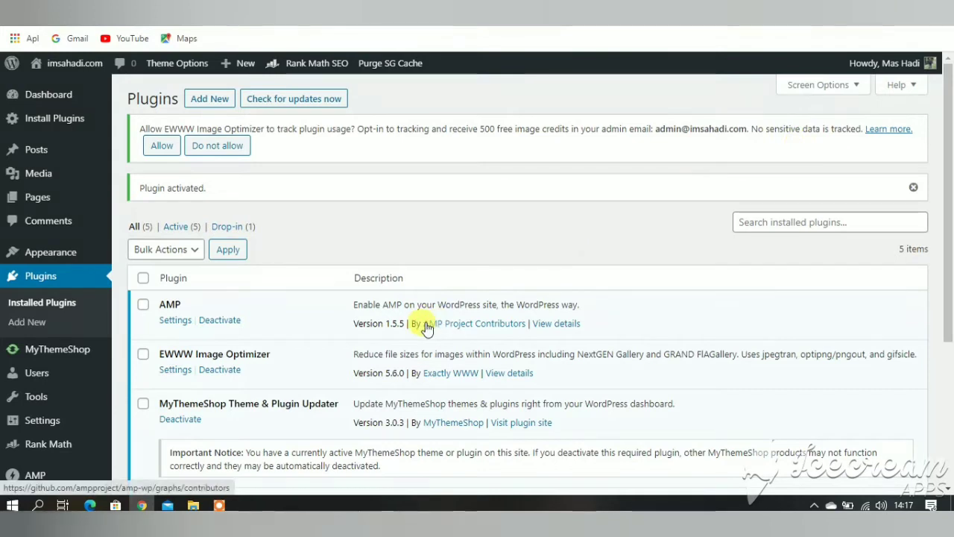
Allow EWWW Image Optimizer to track plugin usage and open the plugin's settings from the installed plugins list.
left_click(221, 506)
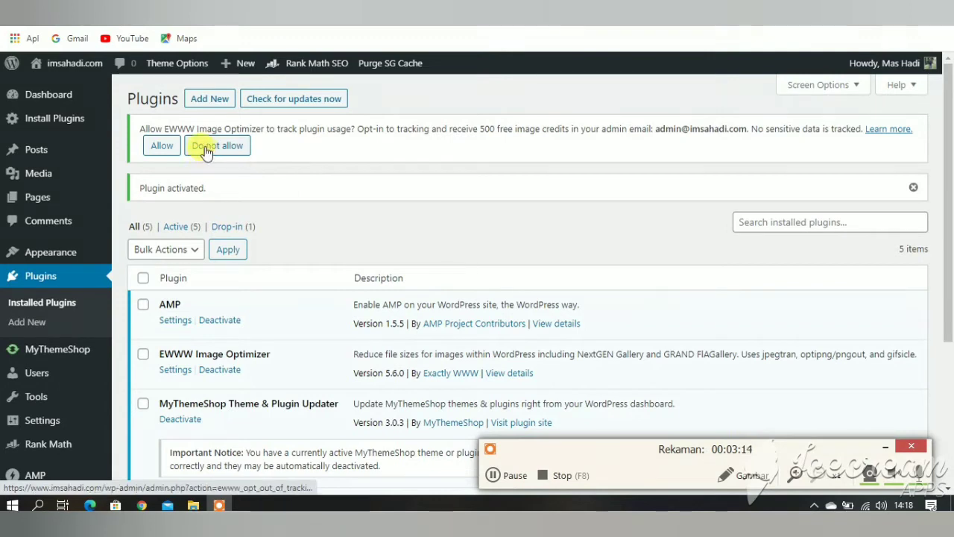
left_click(163, 148)
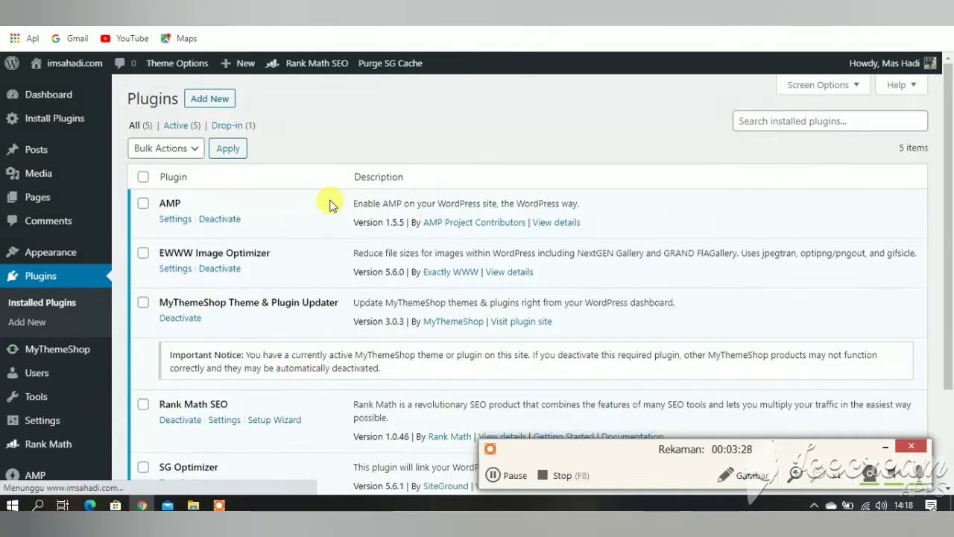
scroll(317, 212, "down", 2)
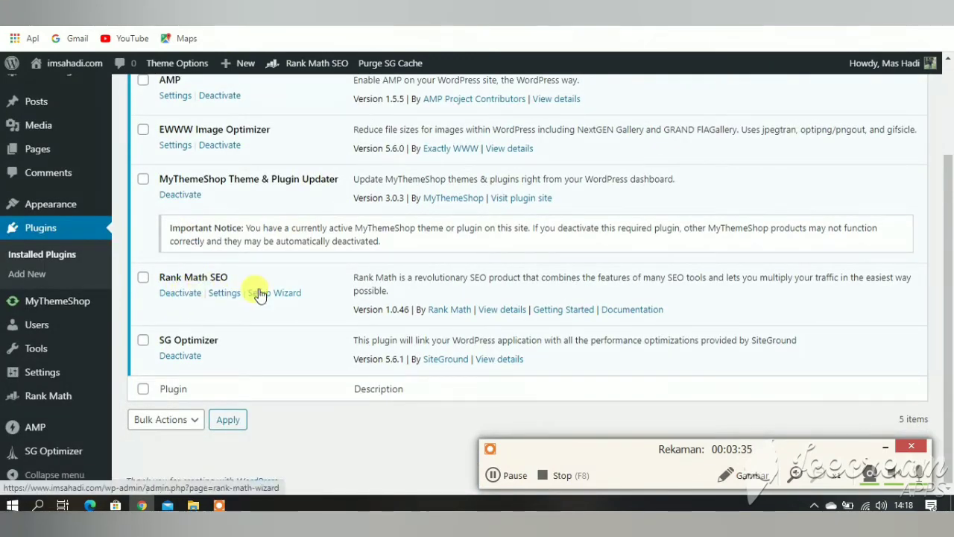
scroll(216, 261, "up", 1)
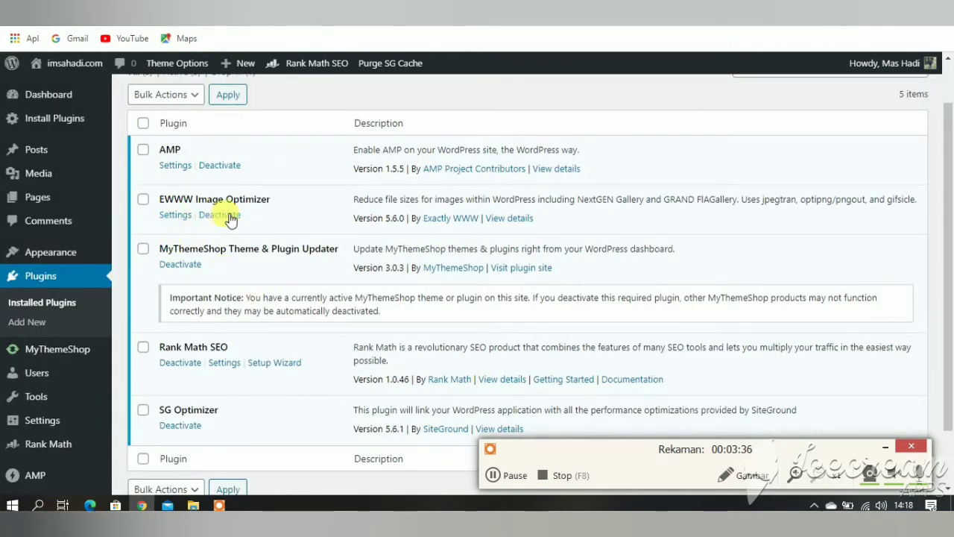
left_click(173, 215)
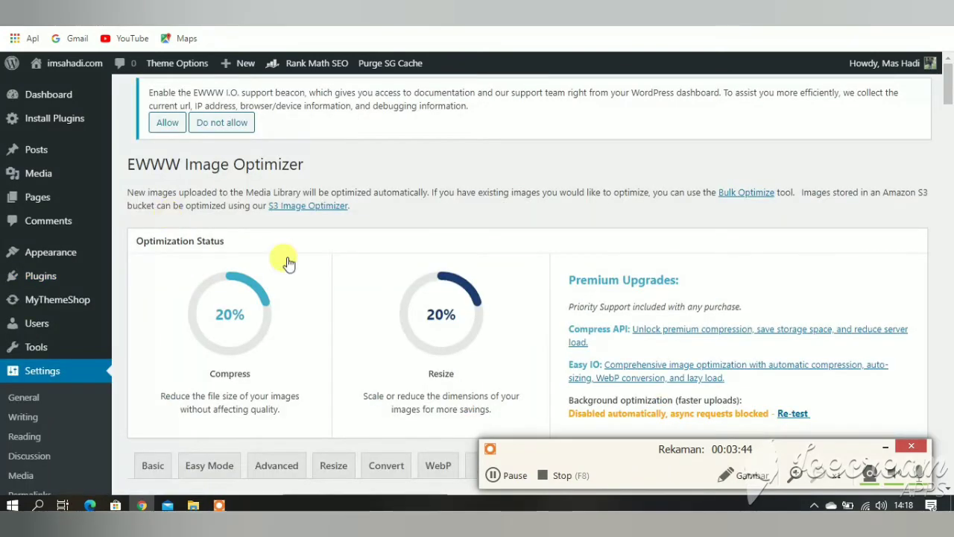
Look over the EWWW Image Optimizer settings page, including the optimization status and the basic compression options.
scroll(317, 262, "down", 2)
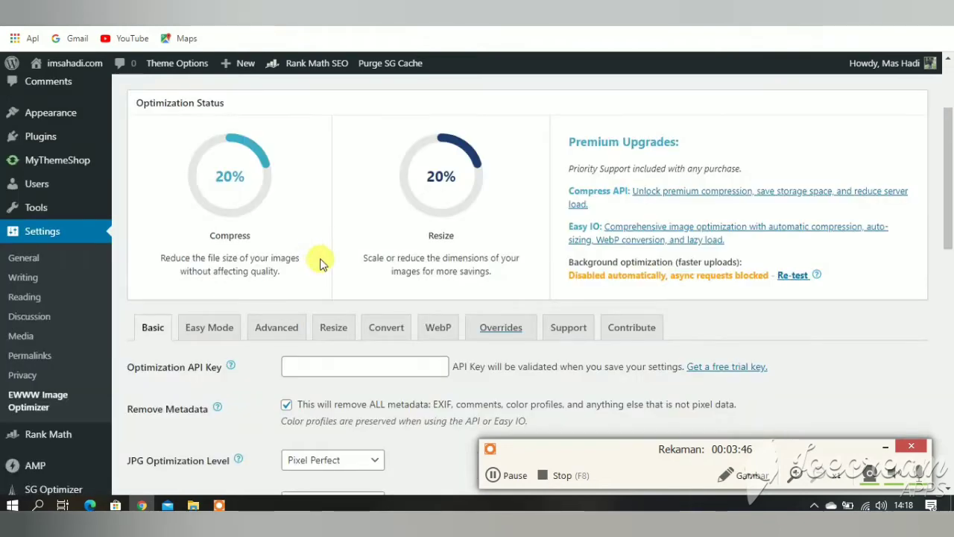
scroll(324, 262, "down", 2)
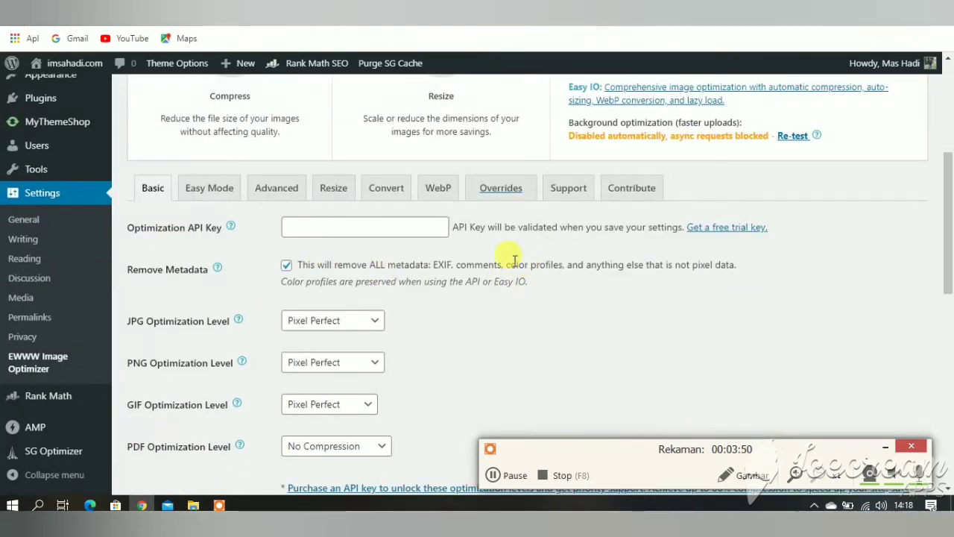
scroll(374, 228, "down", 2)
scroll(389, 231, "down", 6)
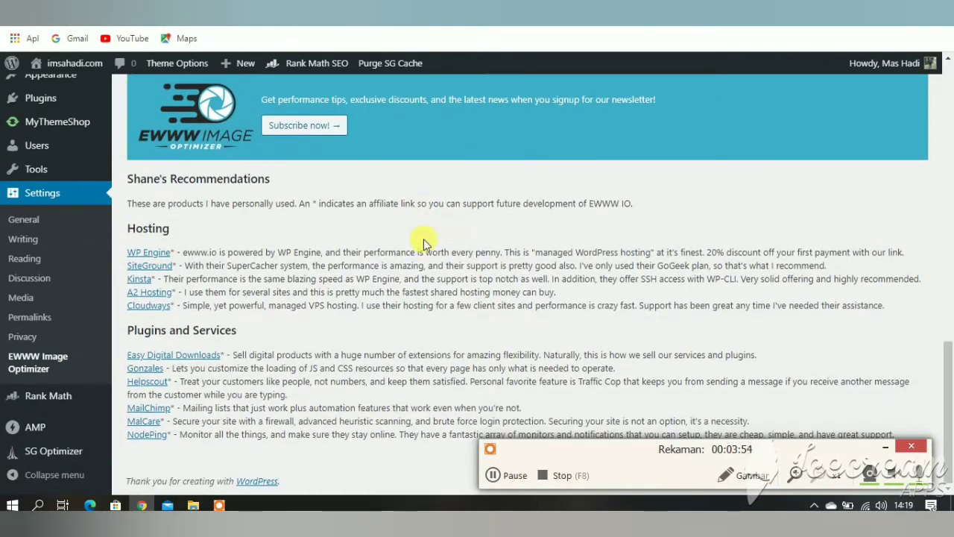
scroll(426, 240, "up", 8)
scroll(427, 244, "up", 3)
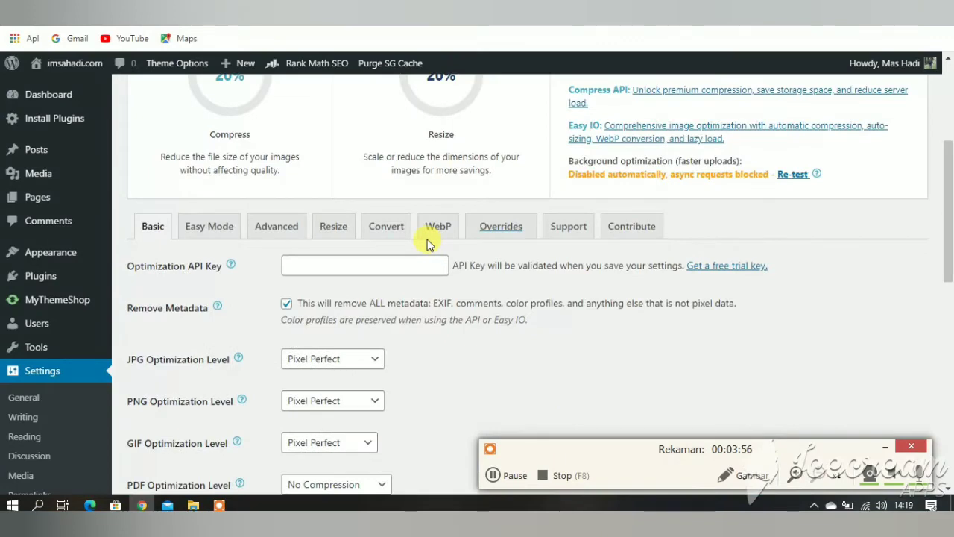
scroll(427, 243, "up", 2)
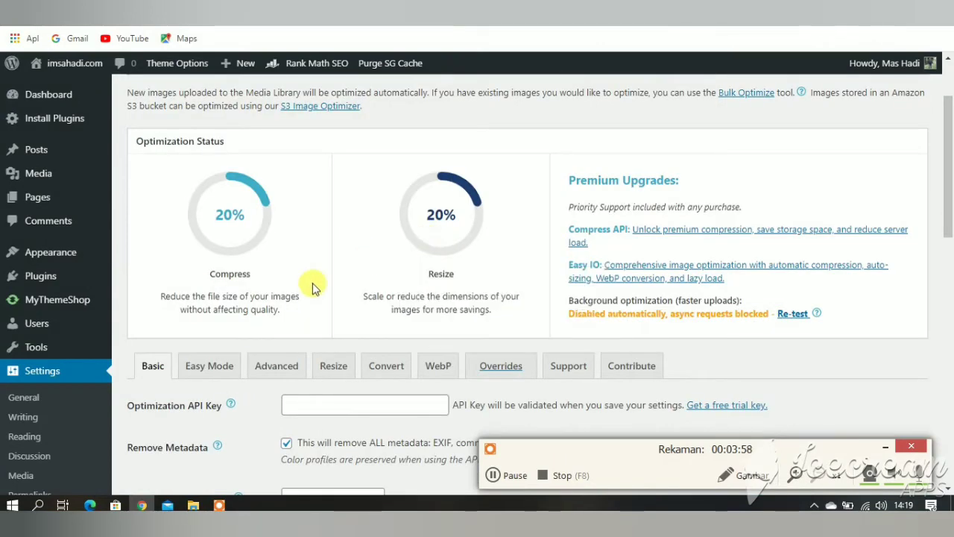
scroll(313, 282, "down", 1)
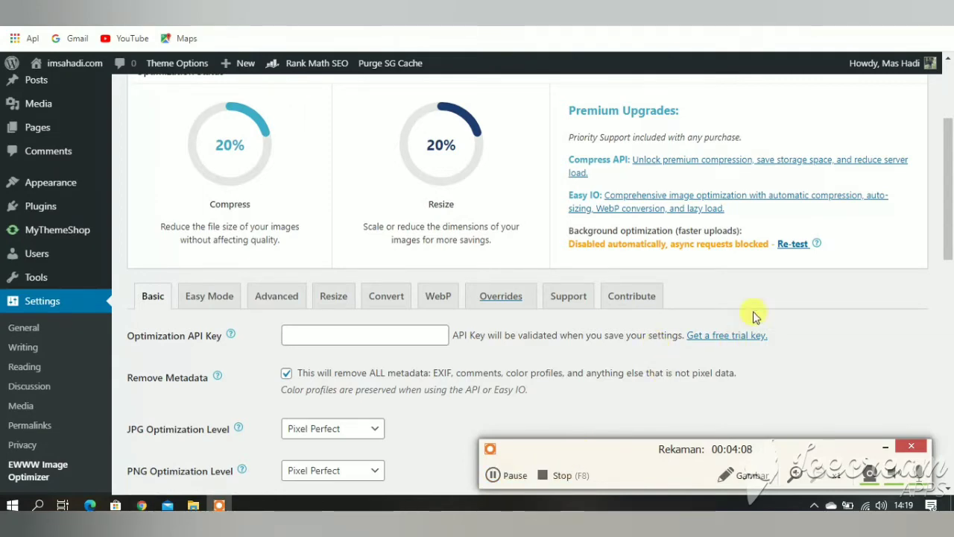
Open the request form for a free trial API key and fill in the site admin's email address.
scroll(752, 316, "down", 2)
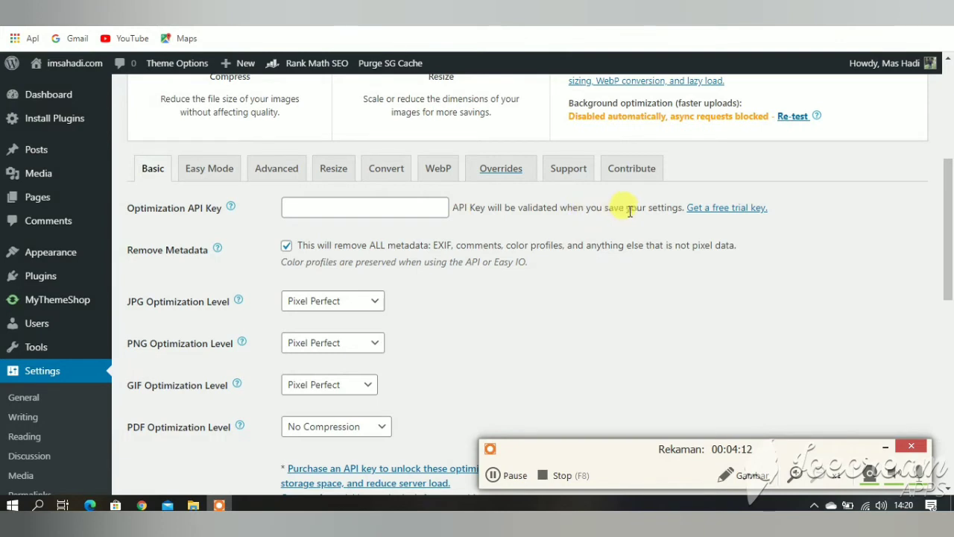
left_click(740, 211)
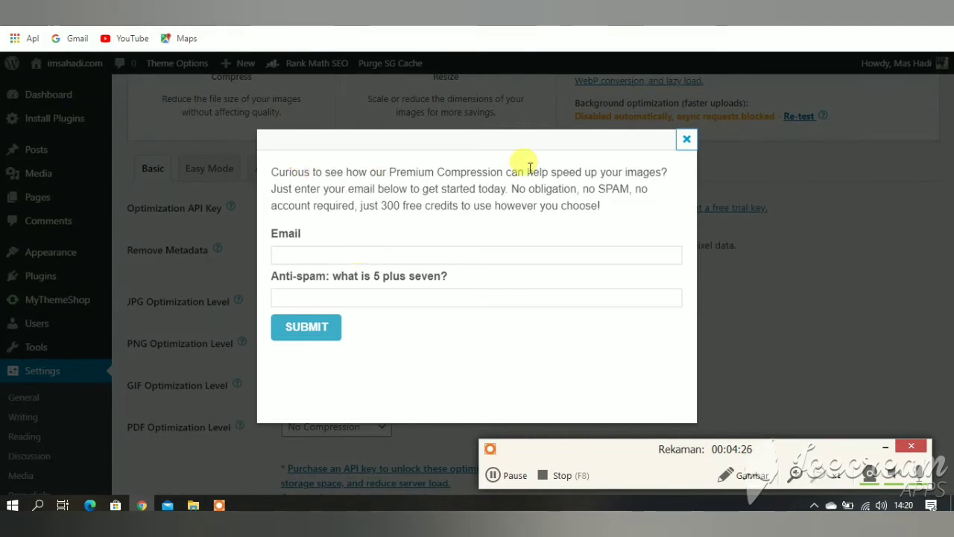
left_click(351, 255)
left_click(346, 281)
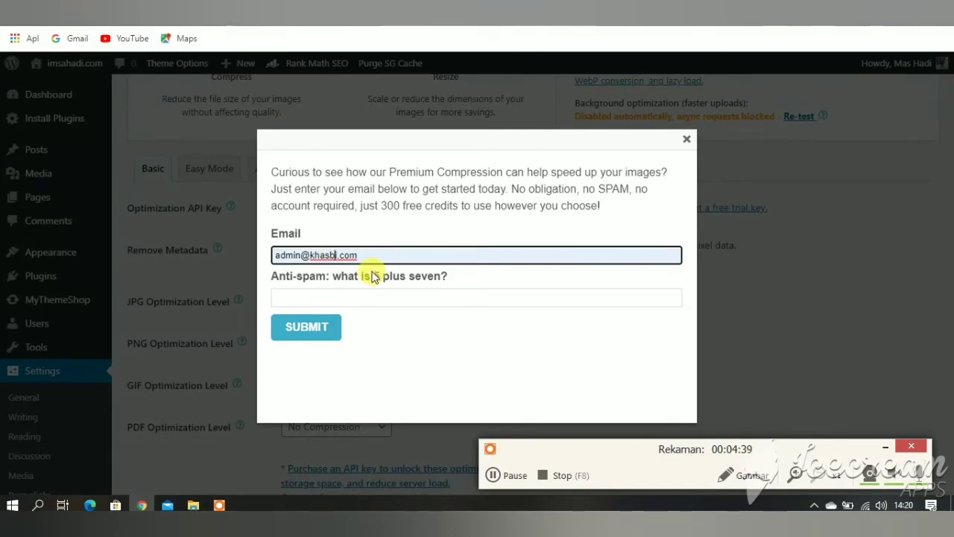
key("BackSpace")
key("BackSpace")
key("BackSpace")
key("BackSpace")
key("BackSpace")
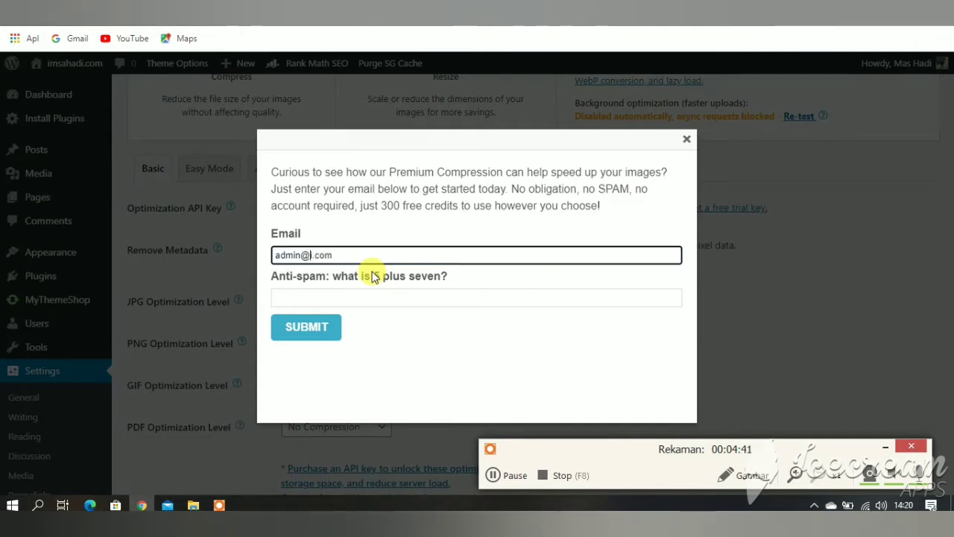
type("imsahadi")
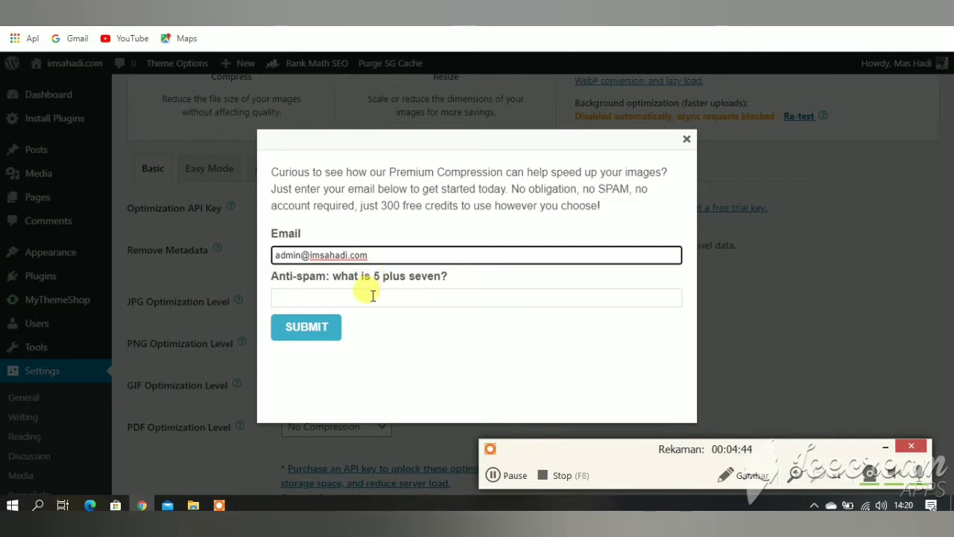
Try to submit the free trial key request, and close the request form.
left_click(372, 298)
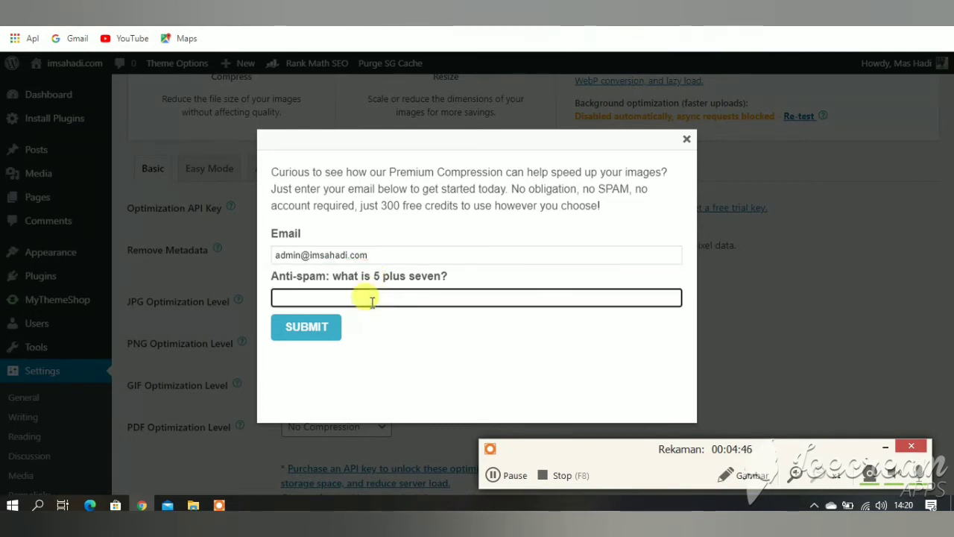
left_click(315, 330)
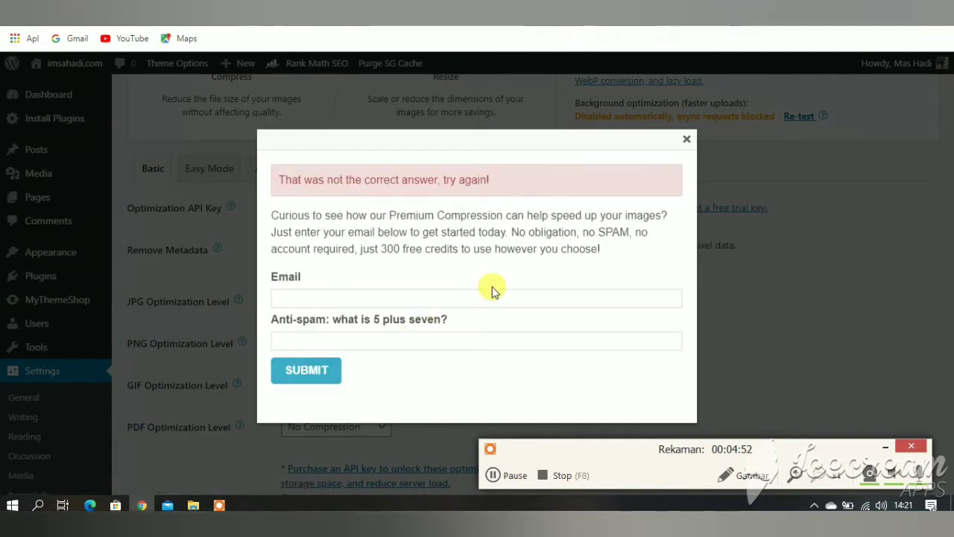
left_click(514, 472)
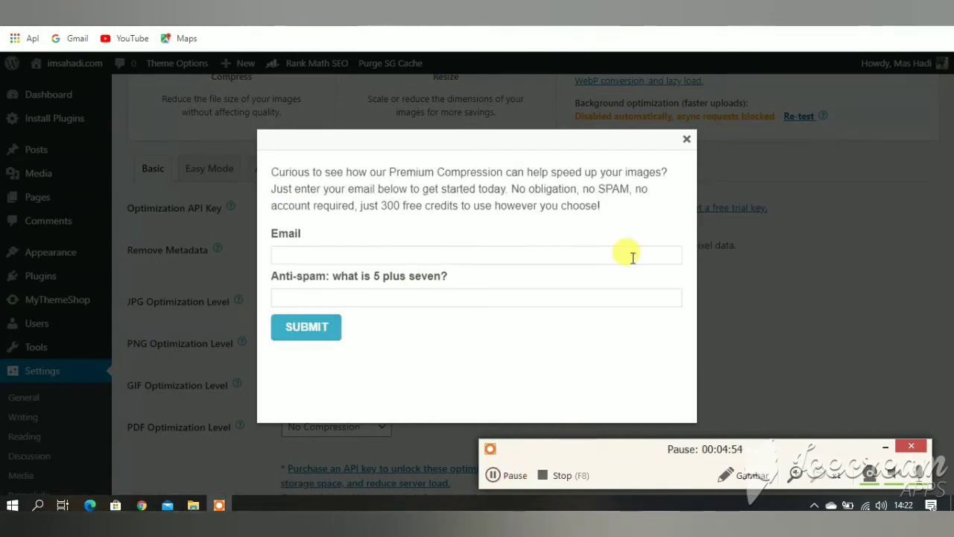
left_click(687, 140)
scroll(298, 309, "down", 2)
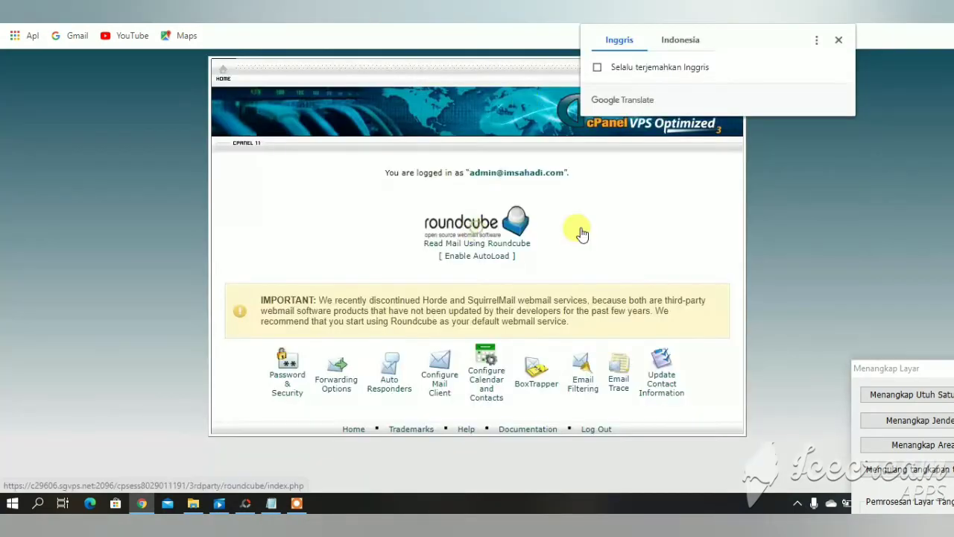
Open the Roundcube webmail inbox and select the "Free API Key" message from EWWW Image Optimizer.
left_click(770, 223)
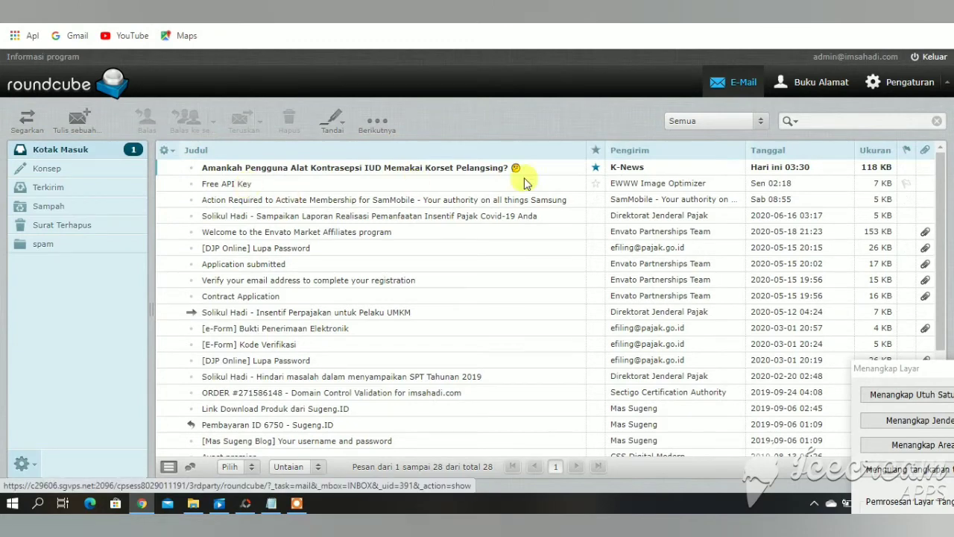
left_click(620, 186)
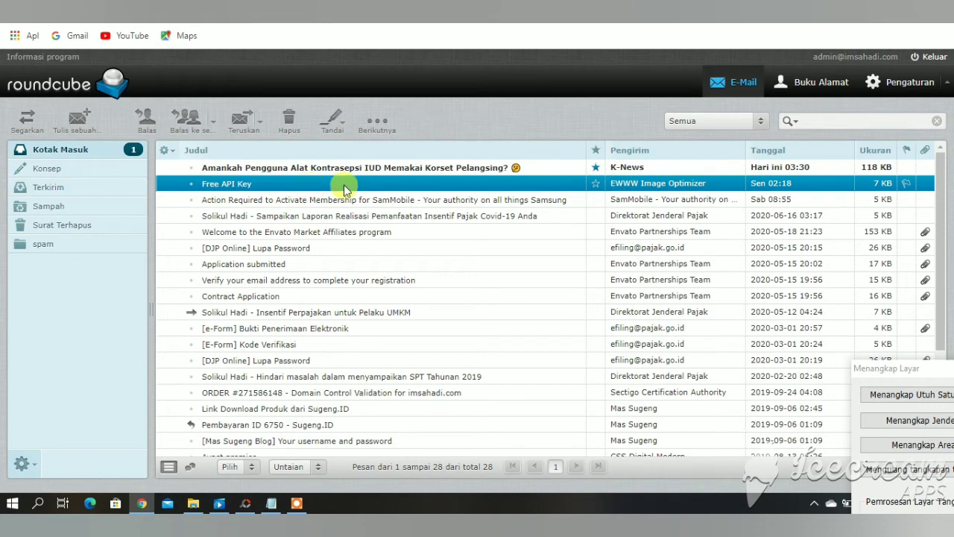
left_click(296, 503)
left_click(511, 475)
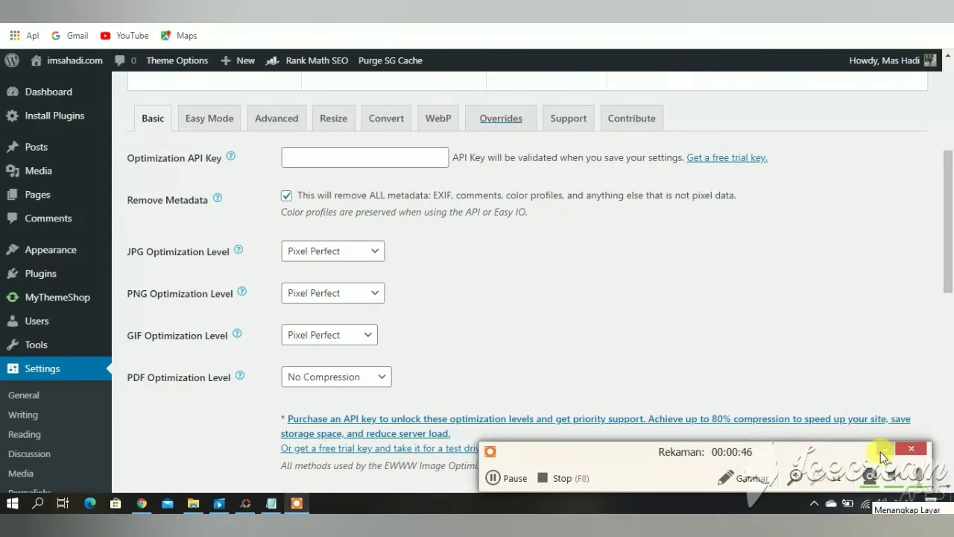
Paste the API key into the Optimization API Key field of the EWWW Image Optimizer settings and save the changes.
left_click(320, 160)
right_click(320, 160)
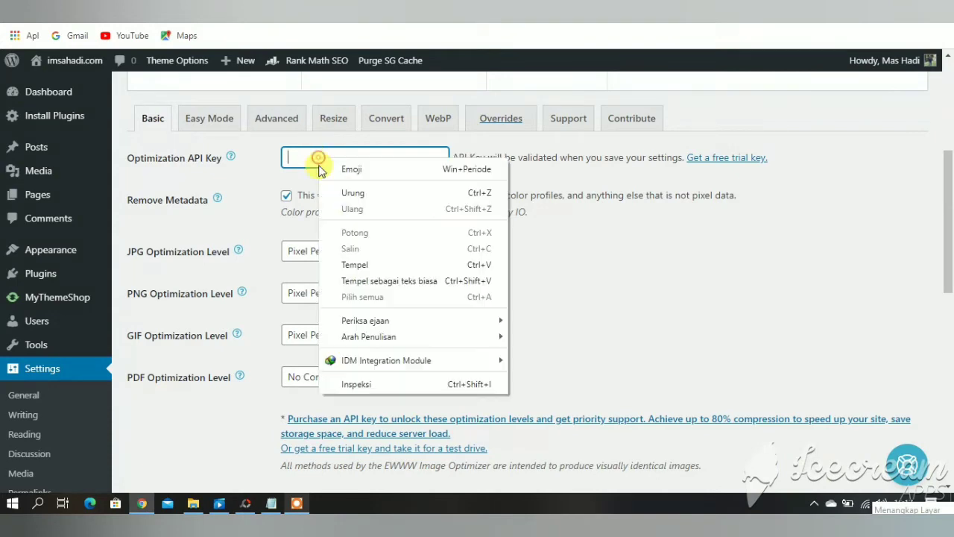
left_click(355, 234)
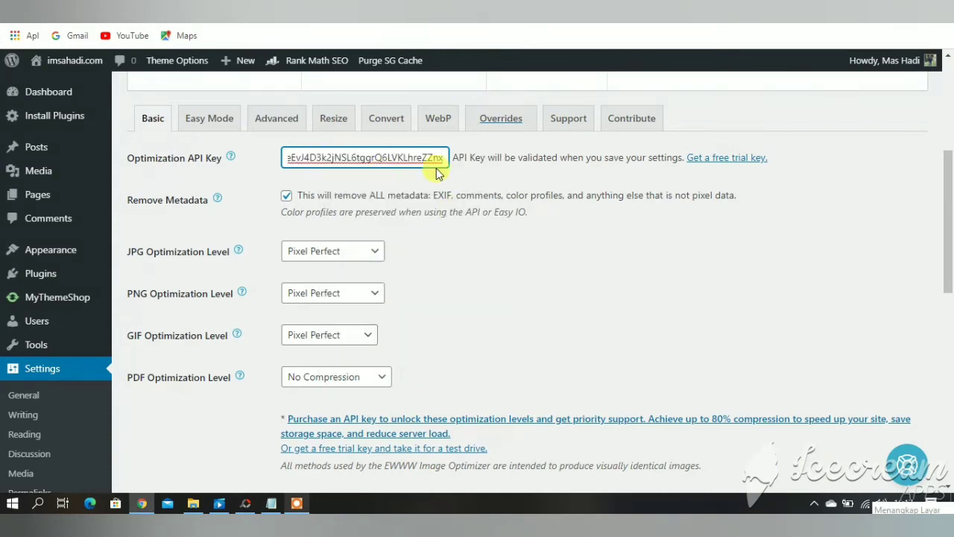
scroll(450, 284, "down", 3)
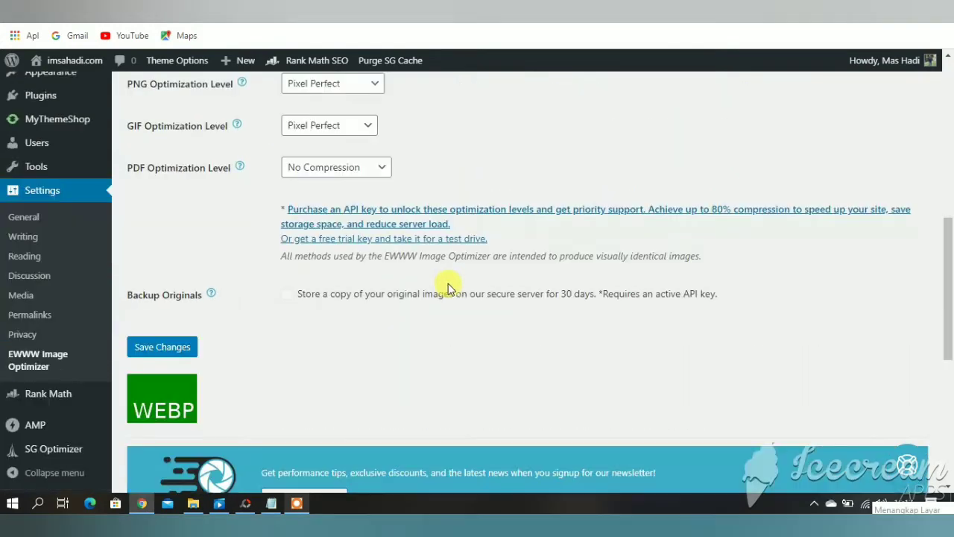
left_click(167, 347)
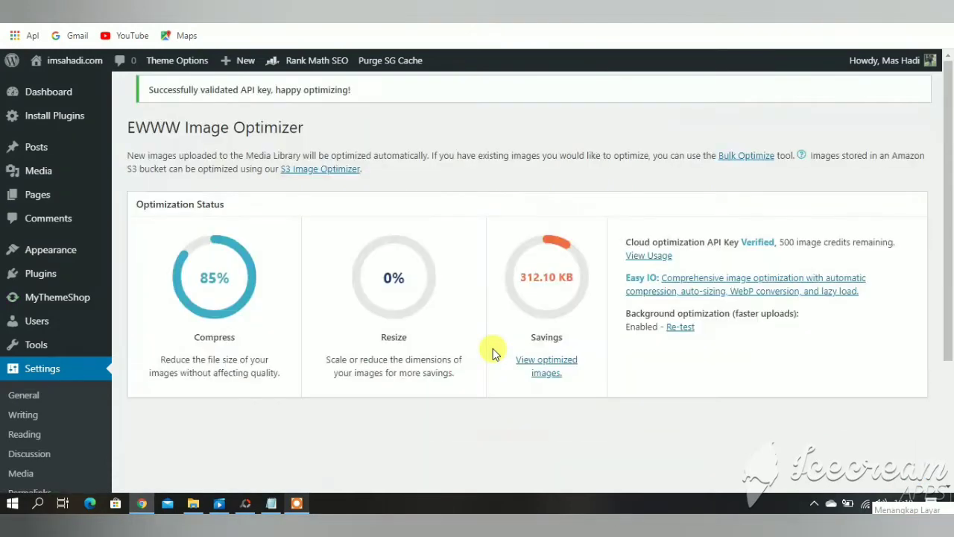
Review the Optimization Status overview and the Basic settings, including the options available for the JPG Optimization Level.
scroll(493, 348, "down", 2)
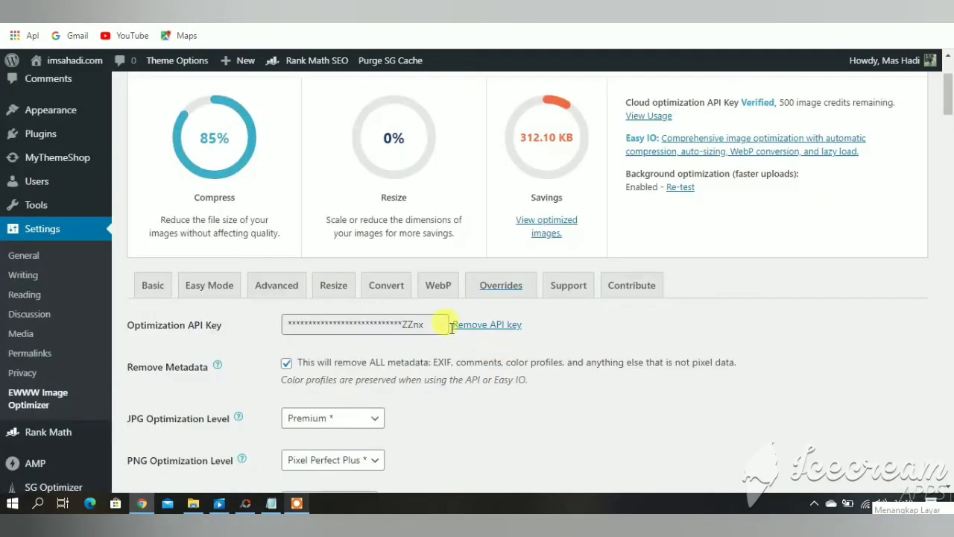
scroll(573, 358, "down", 3)
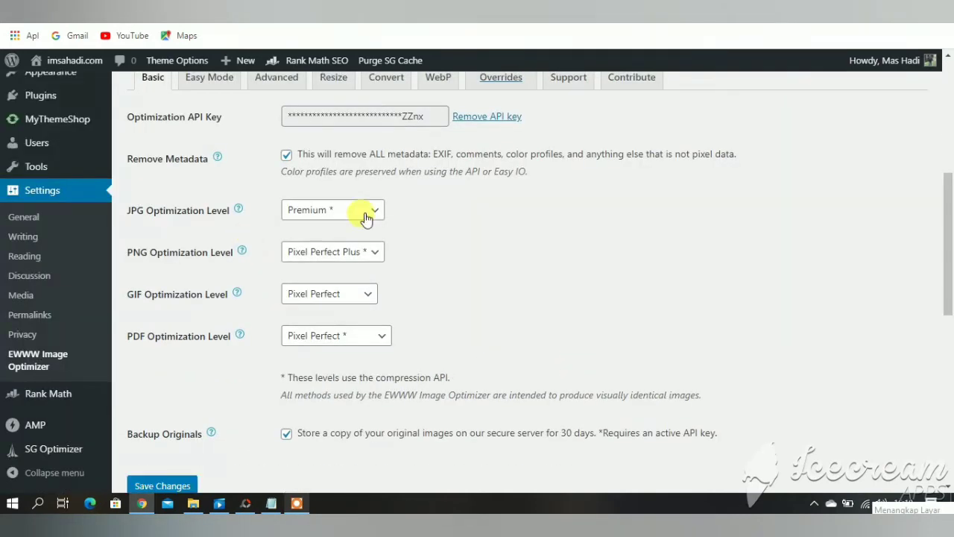
left_click(365, 215)
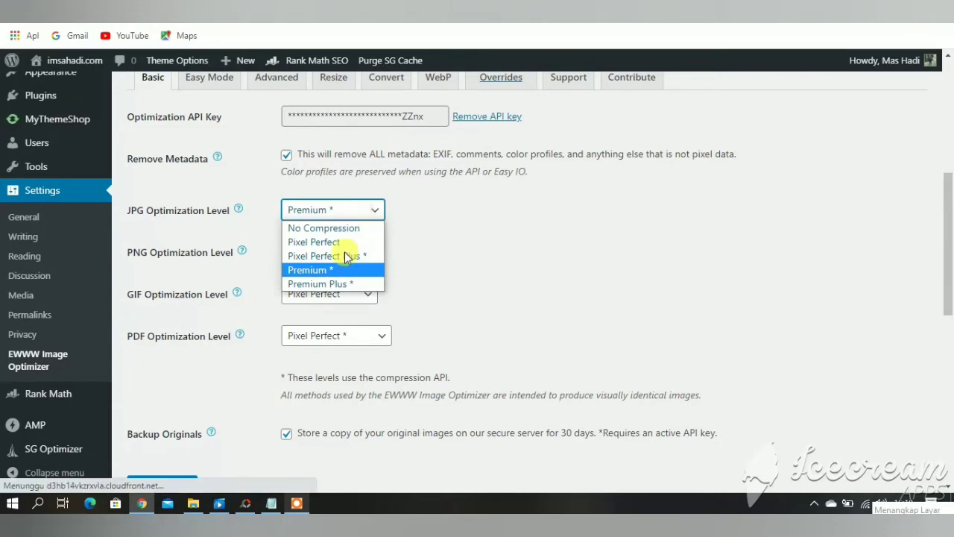
left_click(470, 257)
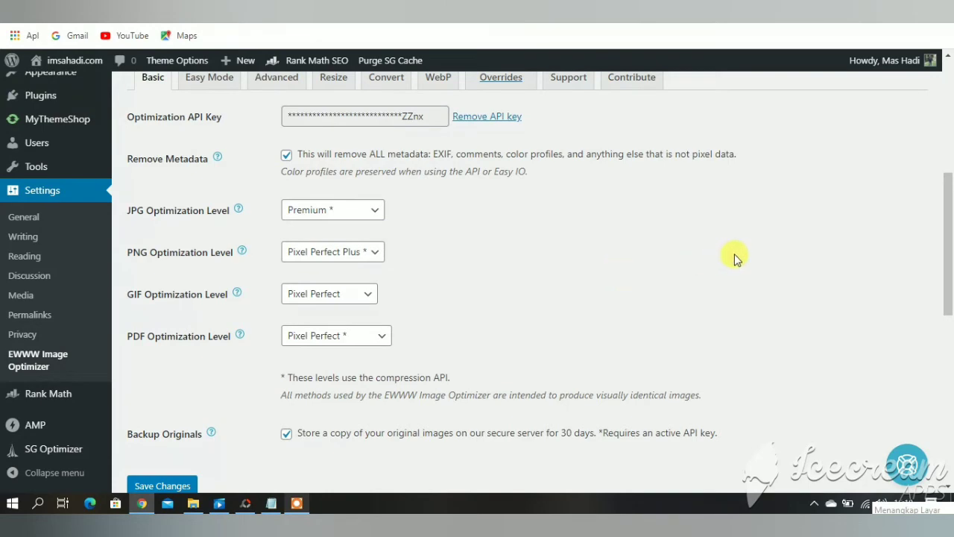
scroll(735, 258, "down", 2)
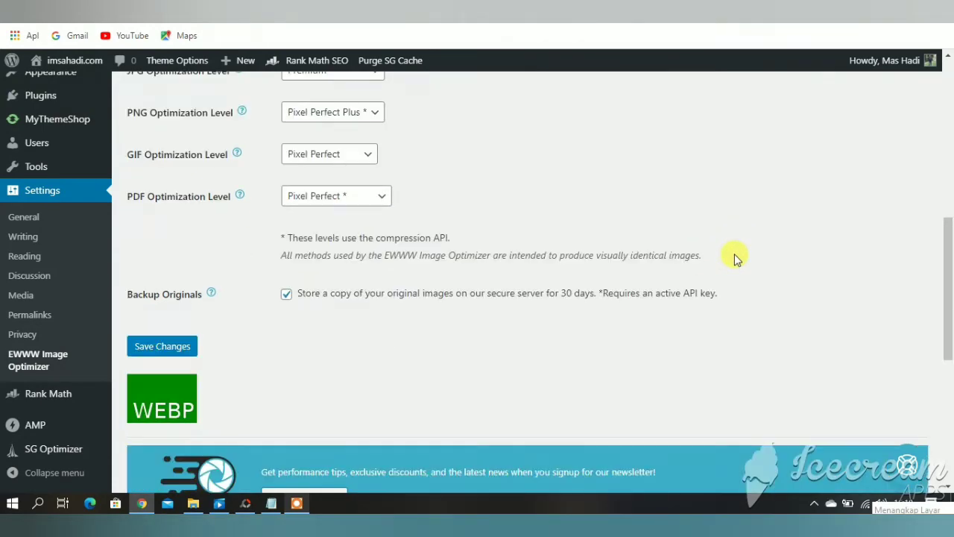
scroll(735, 258, "up", 4)
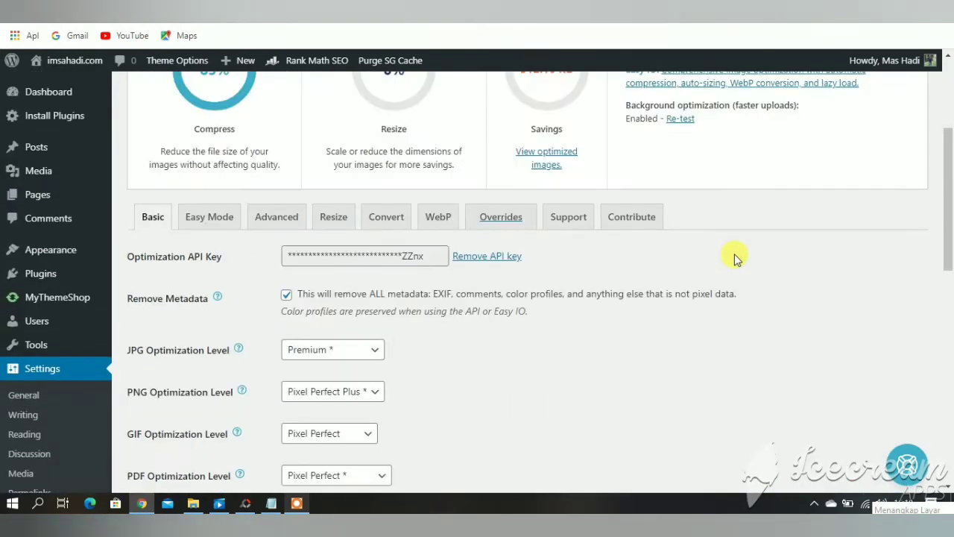
scroll(734, 257, "up", 3)
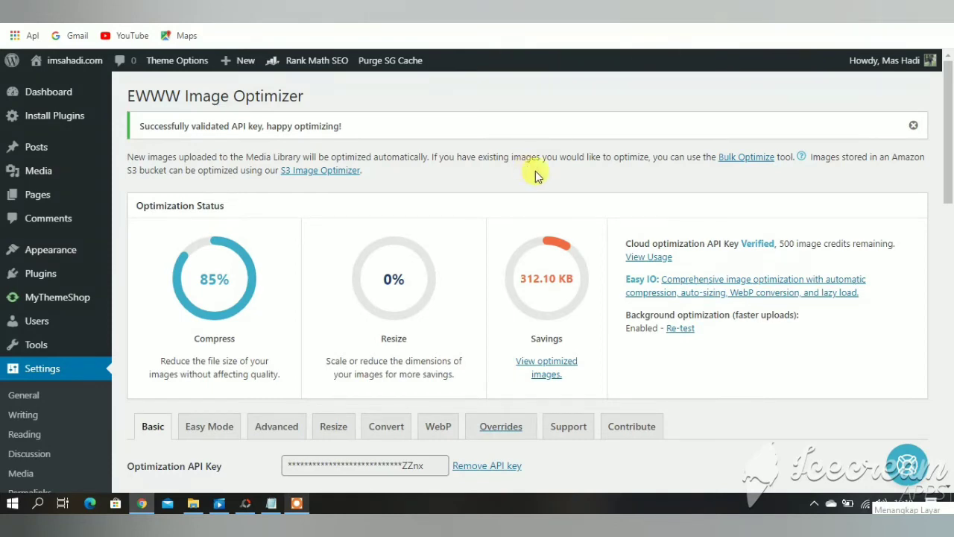
scroll(500, 211, "down", 4)
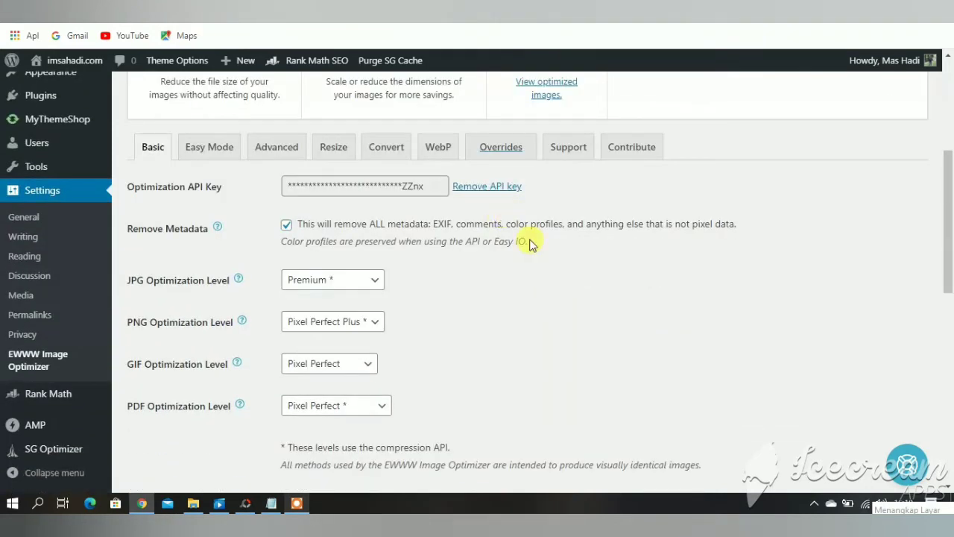
scroll(535, 301, "down", 1)
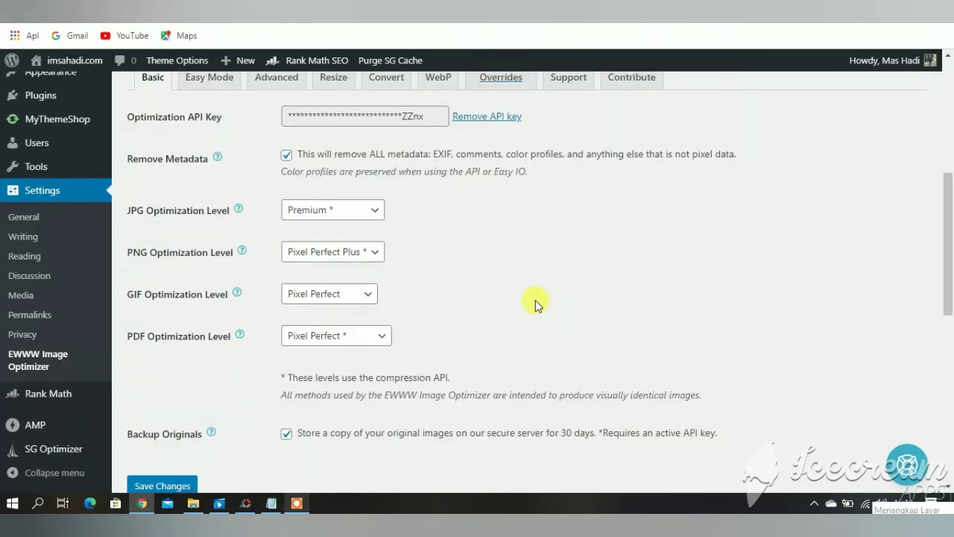
scroll(535, 301, "down", 1)
scroll(535, 300, "up", 1)
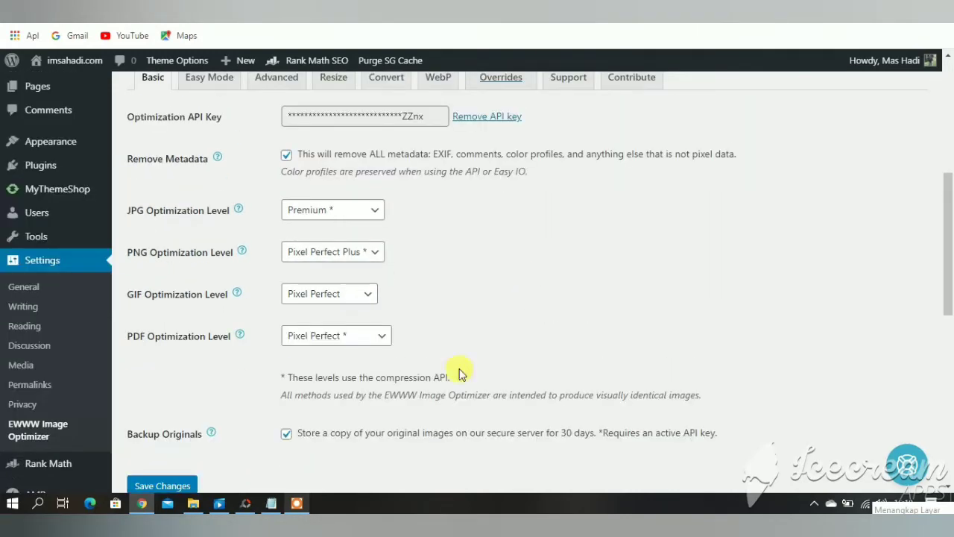
left_click(296, 504)
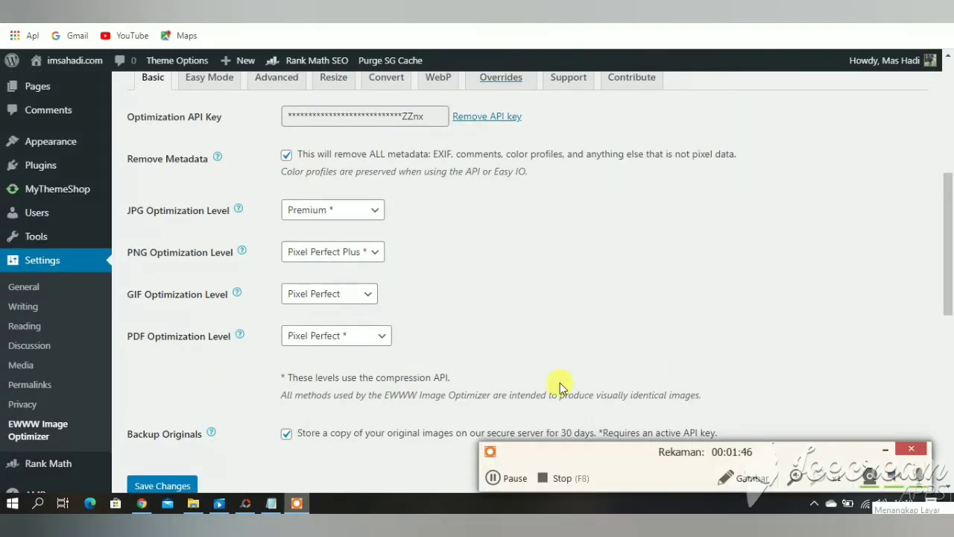
left_click(558, 481)
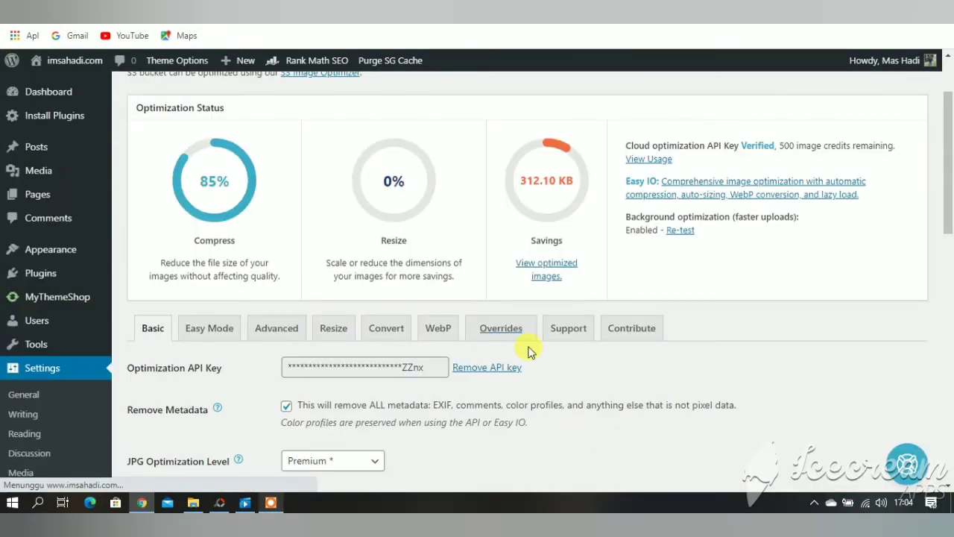
Try to enable Easy IO's comprehensive and automatic image optimization in the Easy Mode settings.
scroll(527, 350, "down", 4)
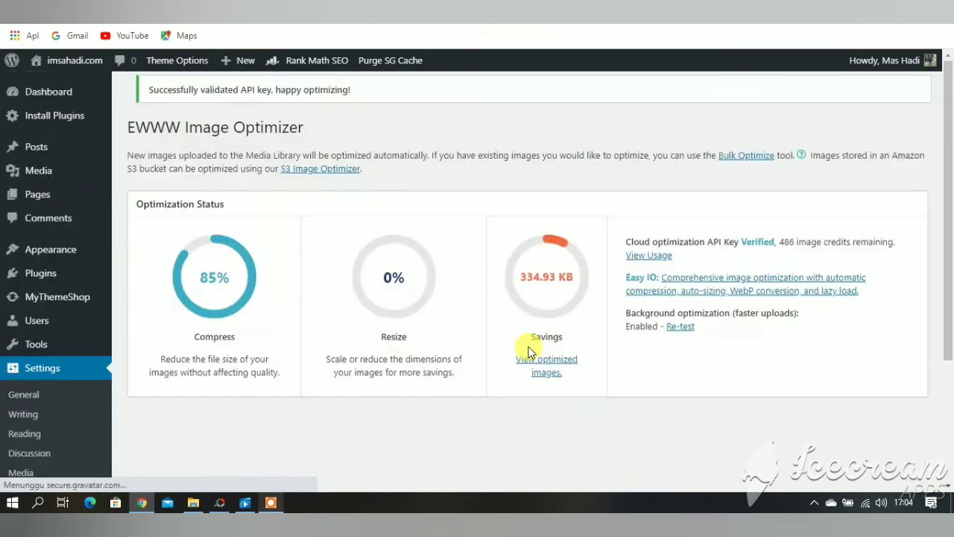
scroll(528, 351, "down", 5)
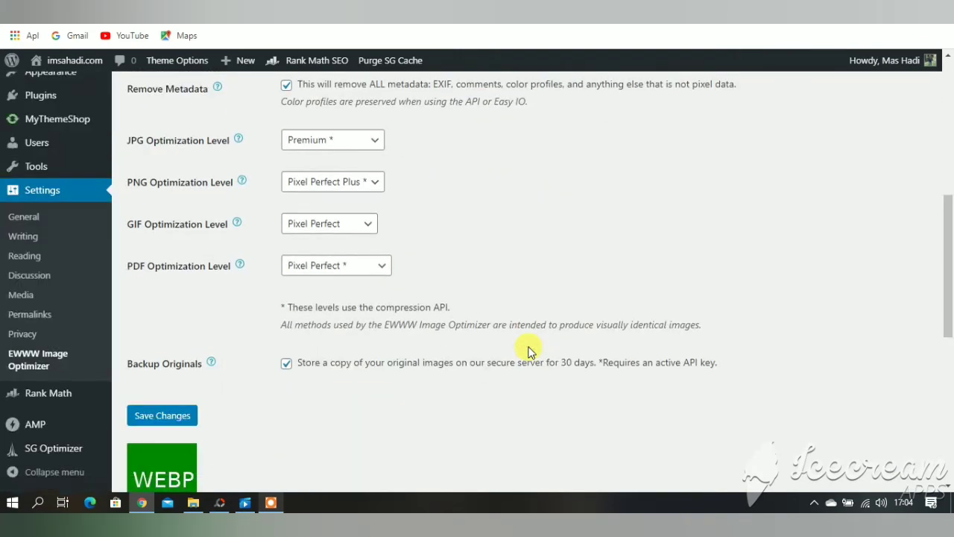
scroll(527, 350, "up", 2)
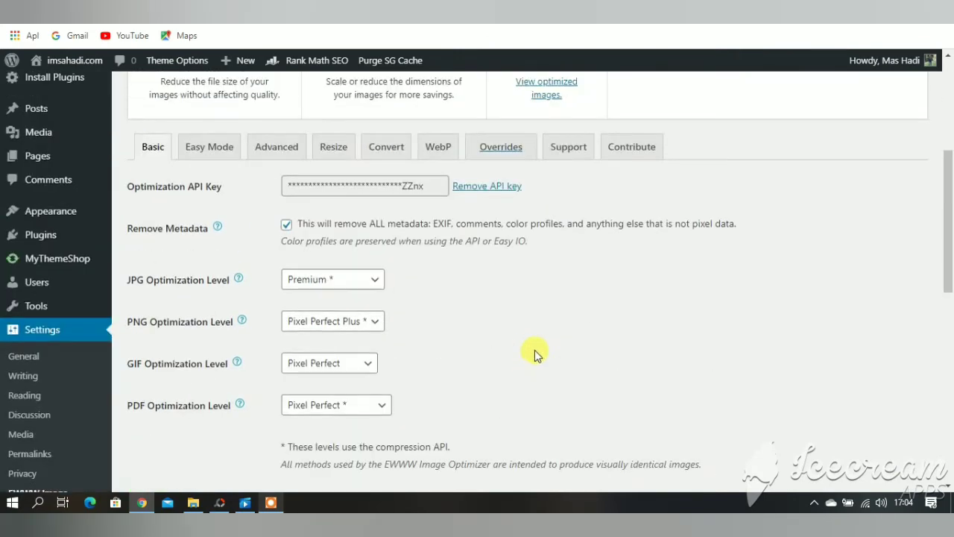
left_click(208, 150)
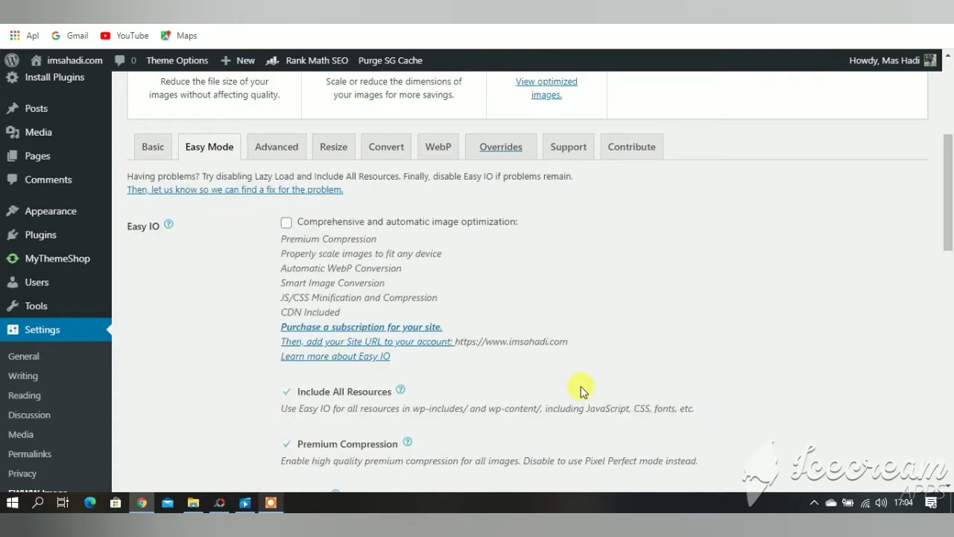
left_click(283, 222)
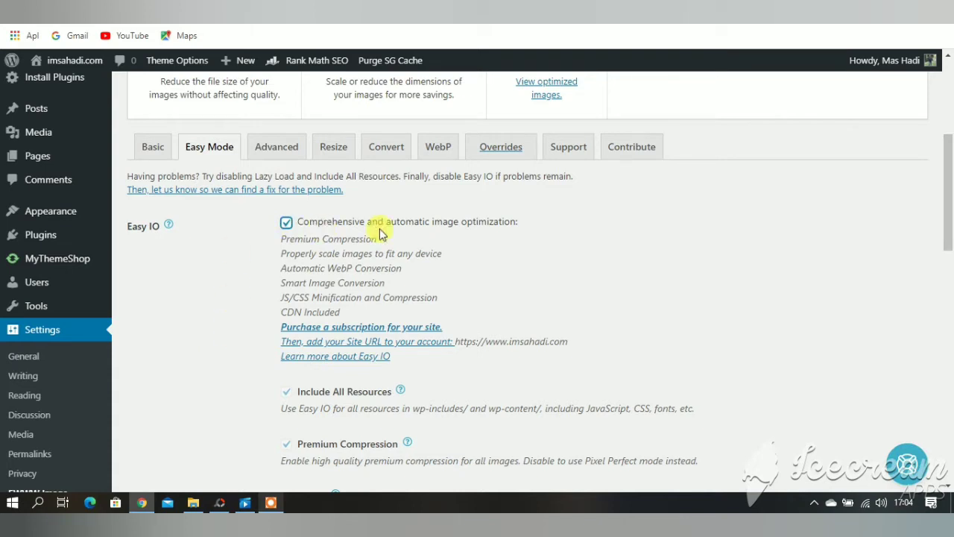
scroll(552, 336, "down", 1)
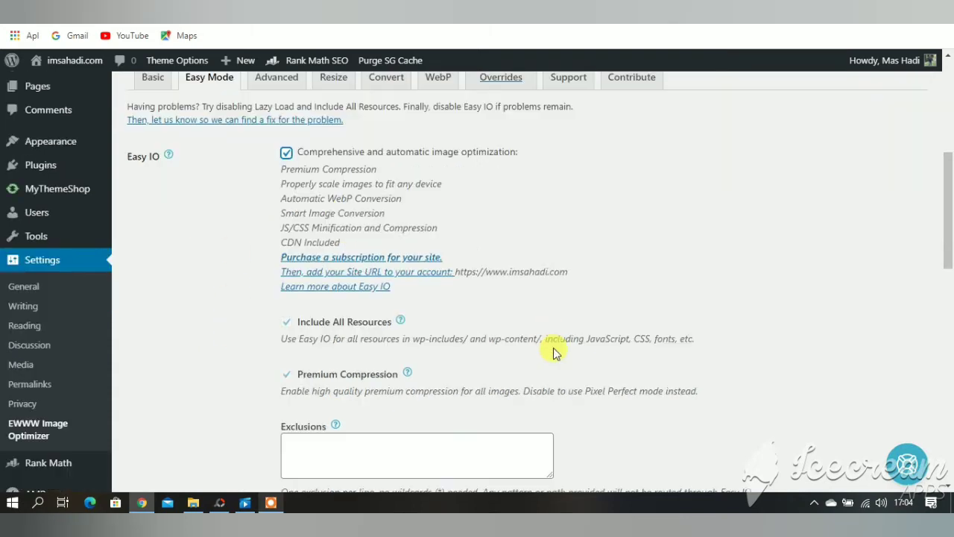
Enable Lazy Load in the Easy Mode settings, keep Easy IO checked, and save the changes.
scroll(213, 392, "down", 2)
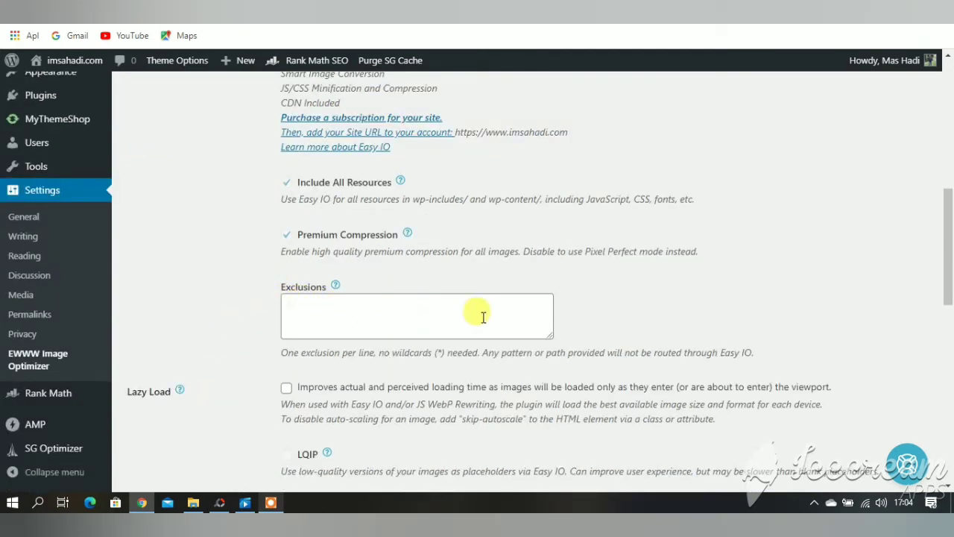
scroll(418, 332, "down", 1)
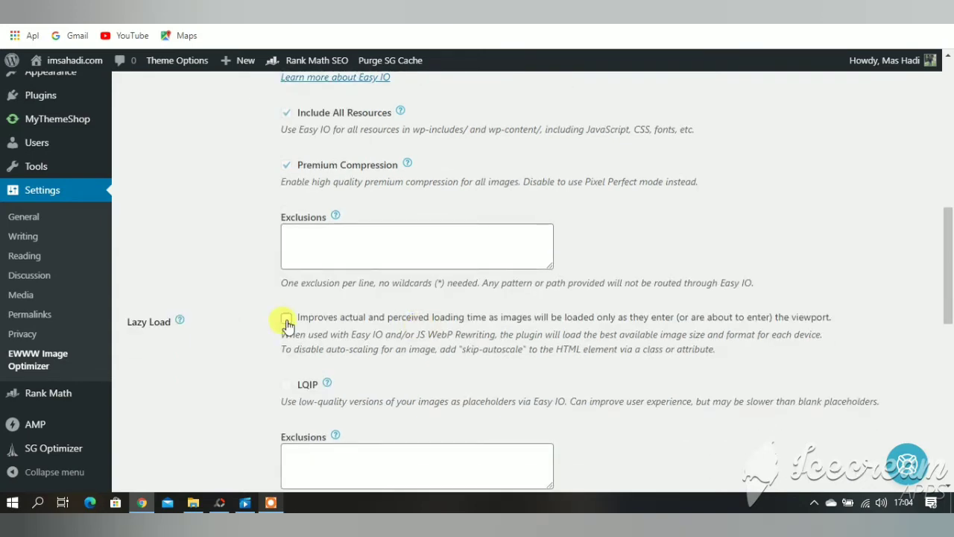
left_click(287, 320)
scroll(239, 348, "down", 1)
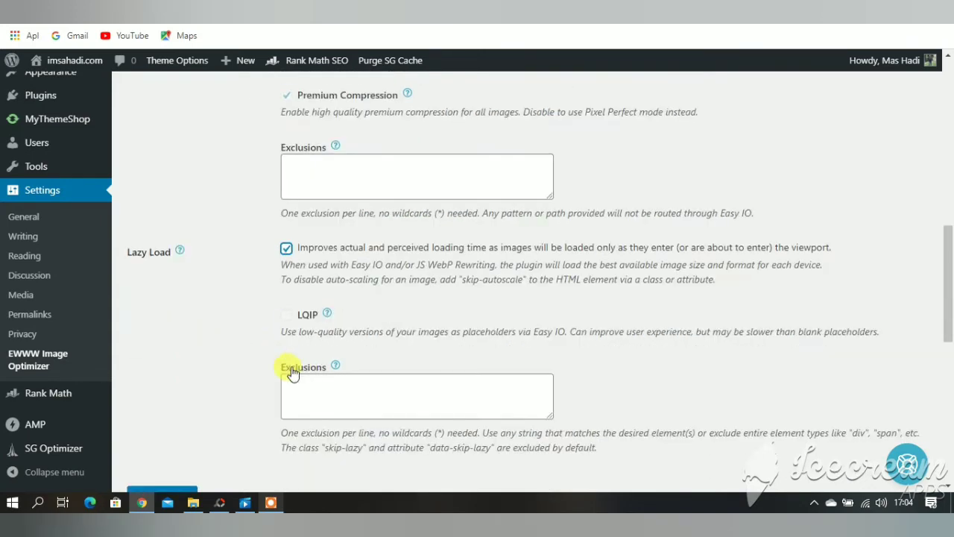
scroll(290, 369, "up", 3)
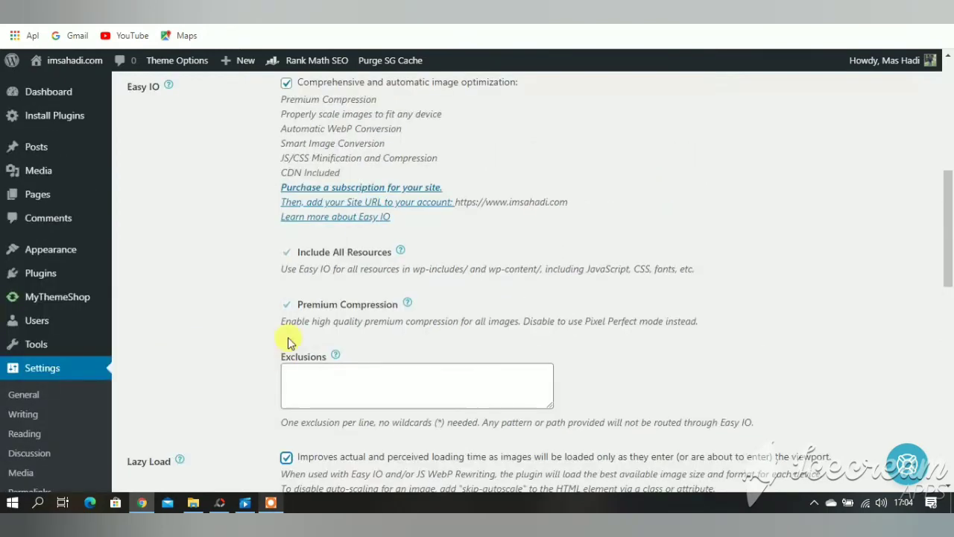
scroll(288, 340, "up", 2)
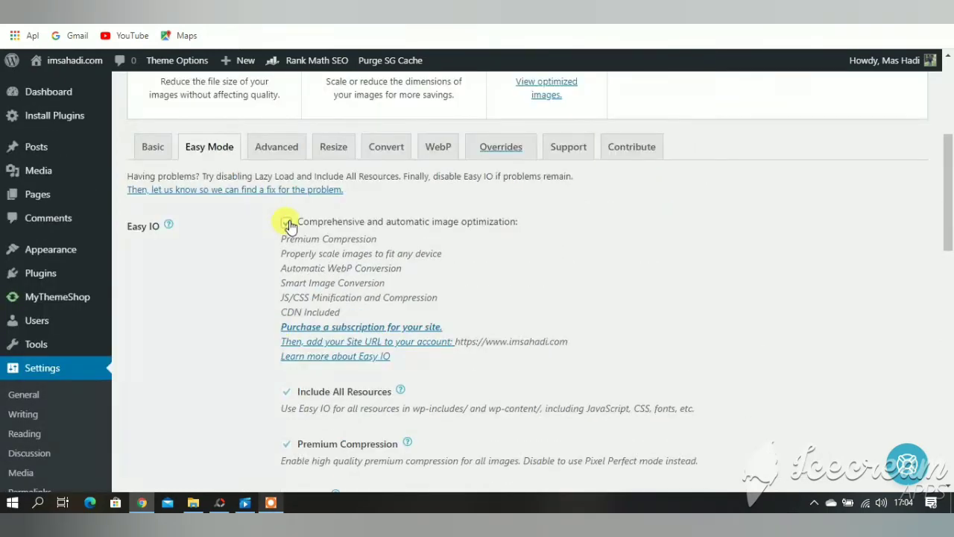
left_click(288, 223)
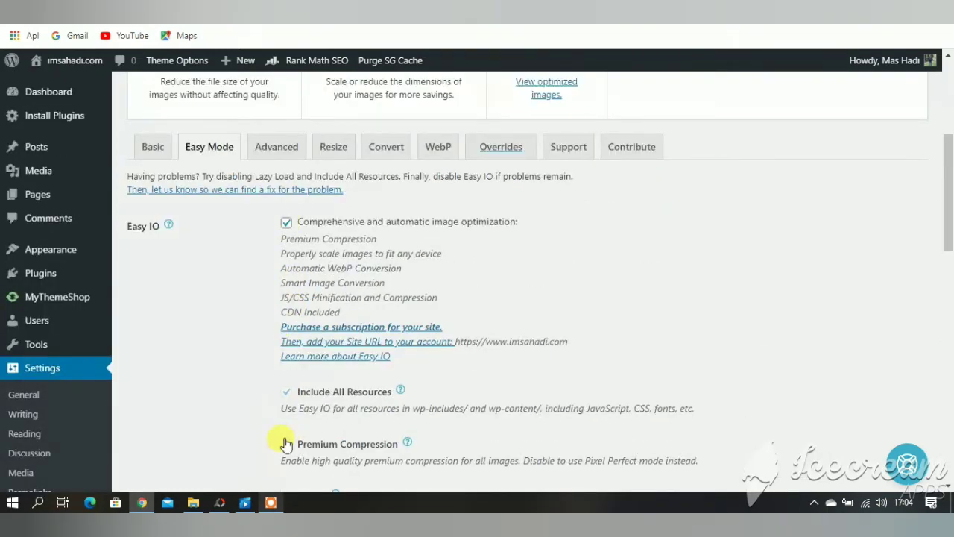
scroll(286, 432, "down", 8)
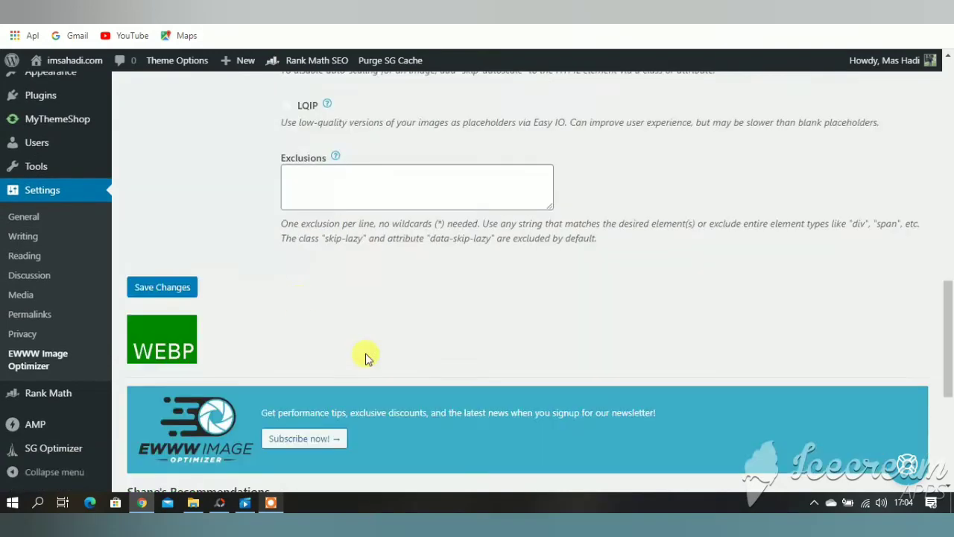
left_click(182, 284)
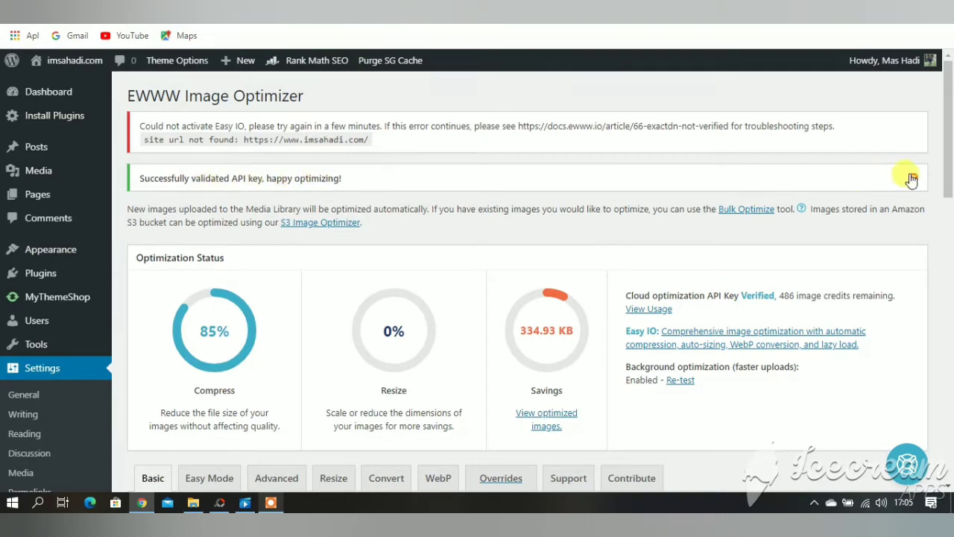
Try again to enable Easy IO in the Easy Mode settings and save the changes.
scroll(501, 239, "down", 5)
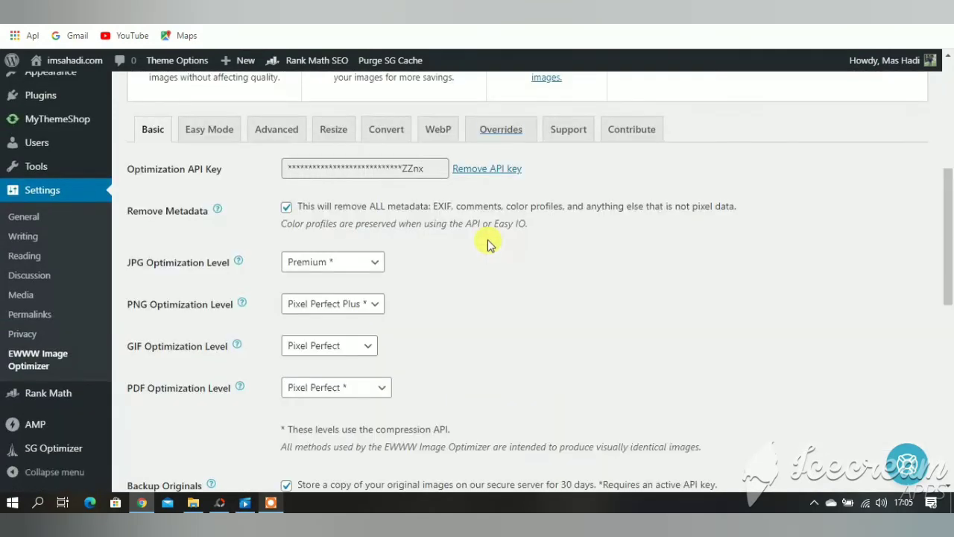
left_click(213, 131)
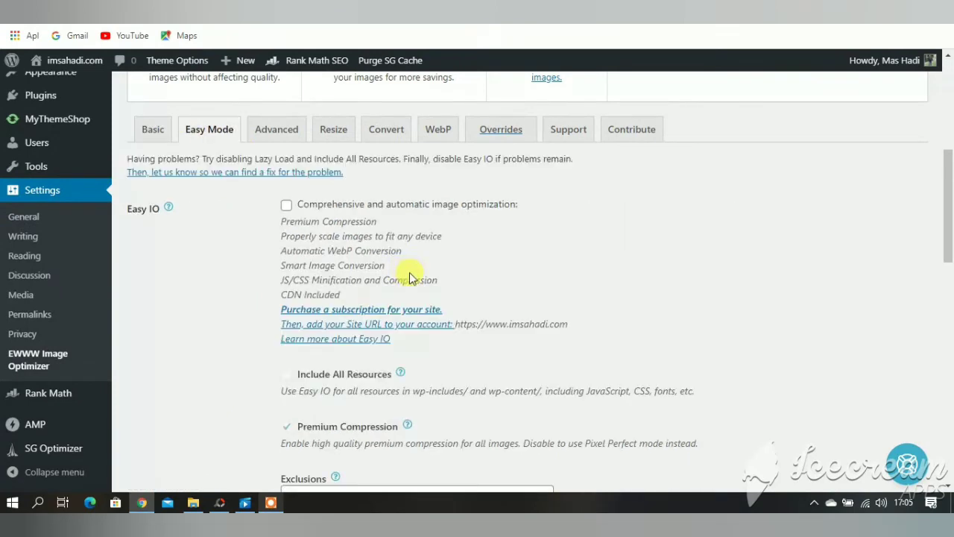
scroll(409, 272, "down", 5)
scroll(415, 273, "up", 3)
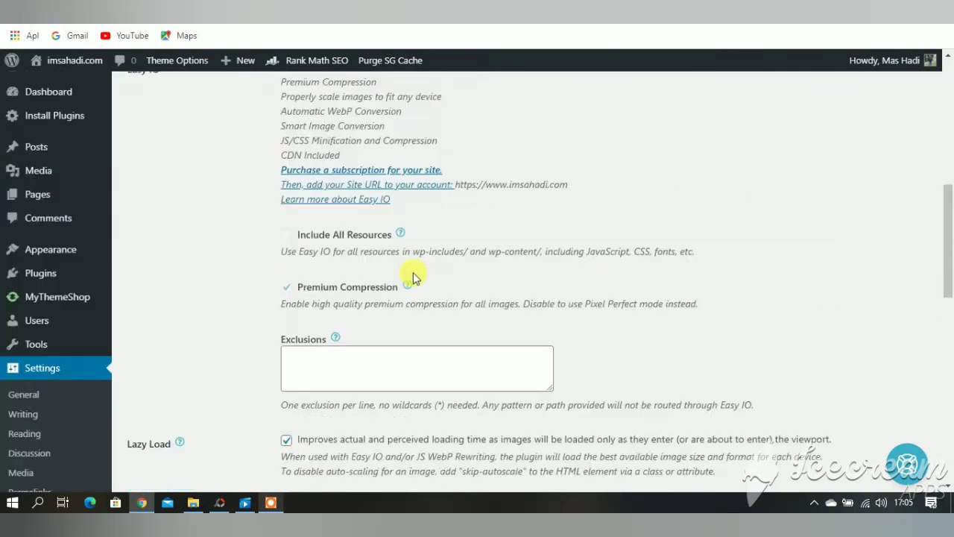
scroll(415, 277, "up", 2)
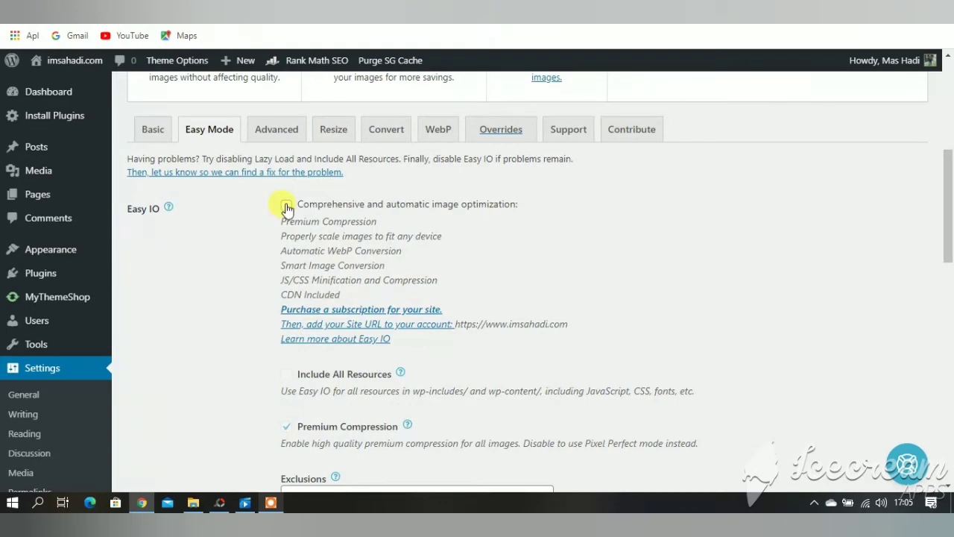
left_click(287, 207)
scroll(369, 233, "down", 5)
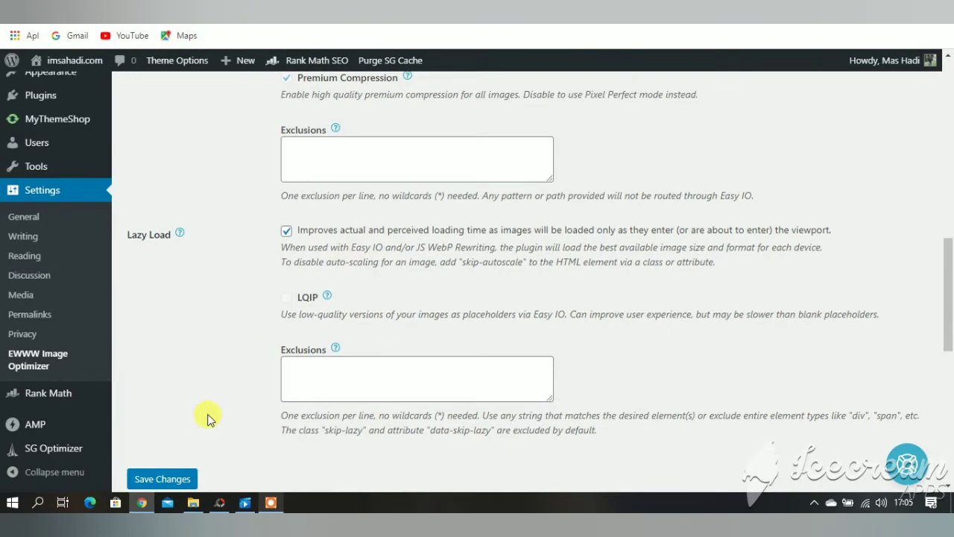
scroll(194, 388, "down", 2)
left_click(167, 337)
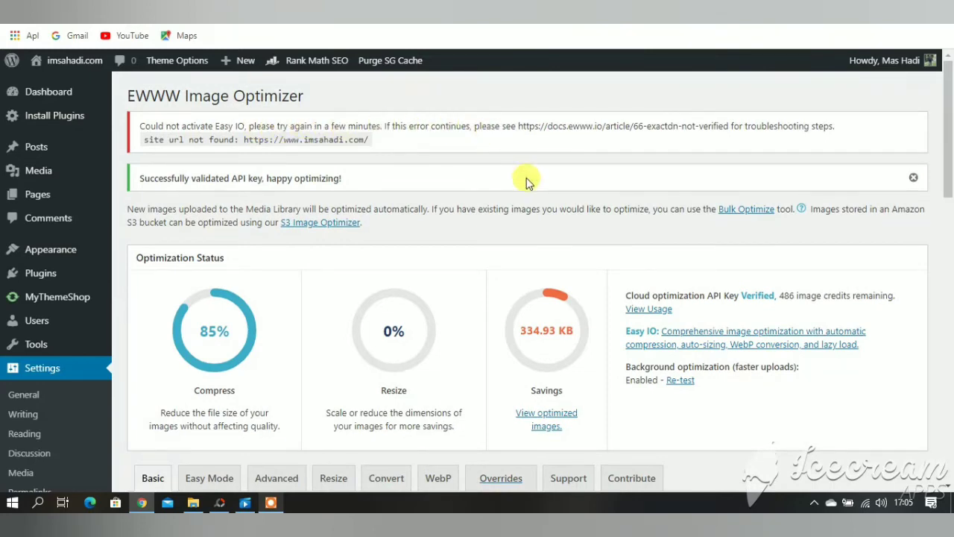
scroll(526, 182, "down", 1)
scroll(526, 182, "up", 1)
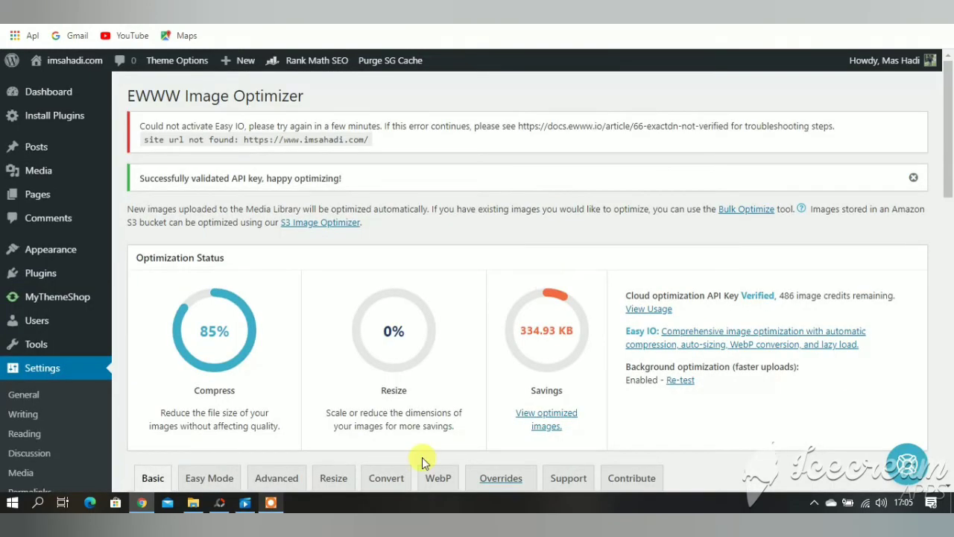
left_click(272, 502)
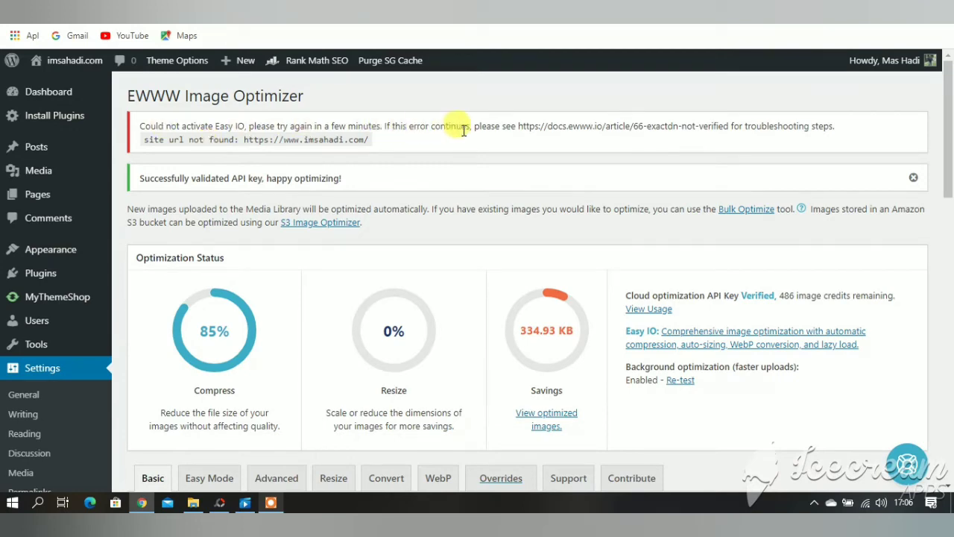
scroll(380, 273, "down", 4)
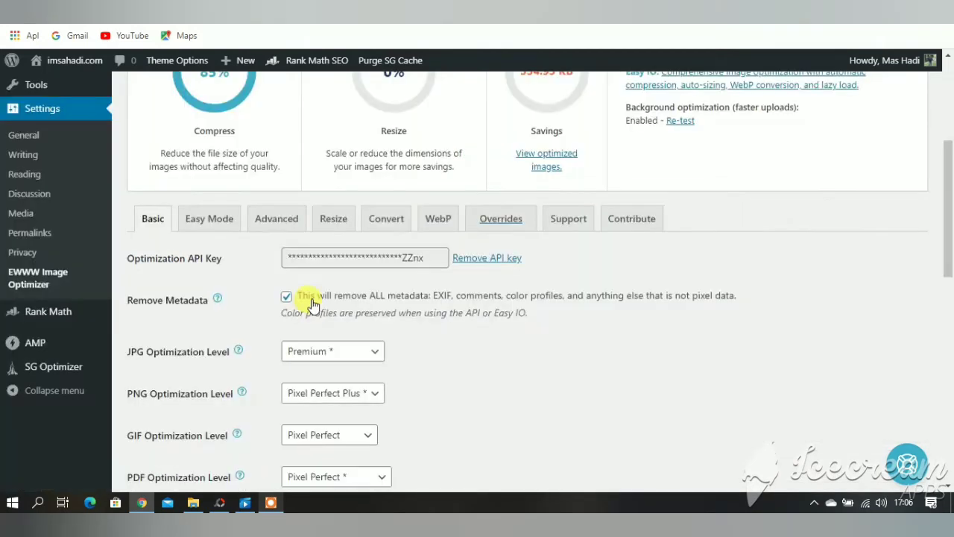
Review the Easy Mode and Advanced settings, save the changes, and dismiss the API key validation notice.
left_click(221, 201)
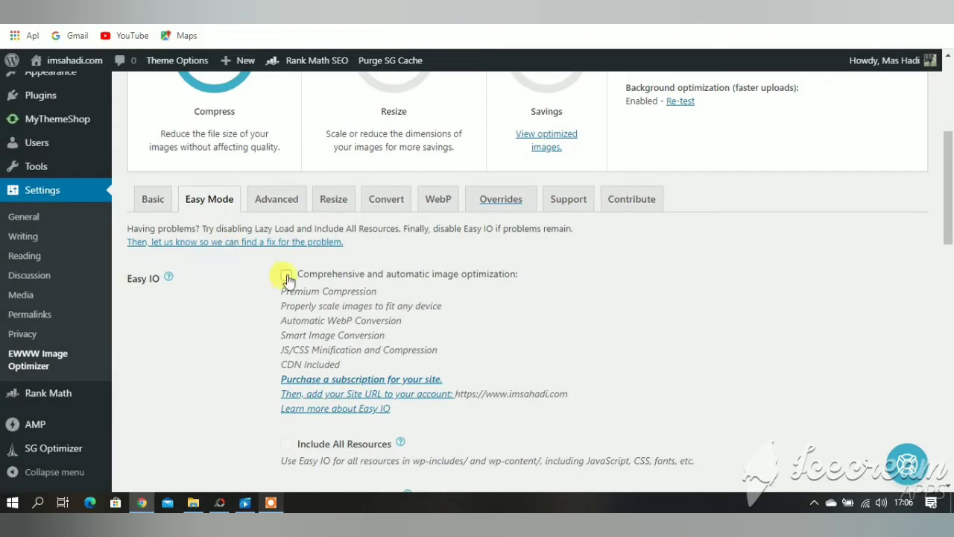
left_click(273, 202)
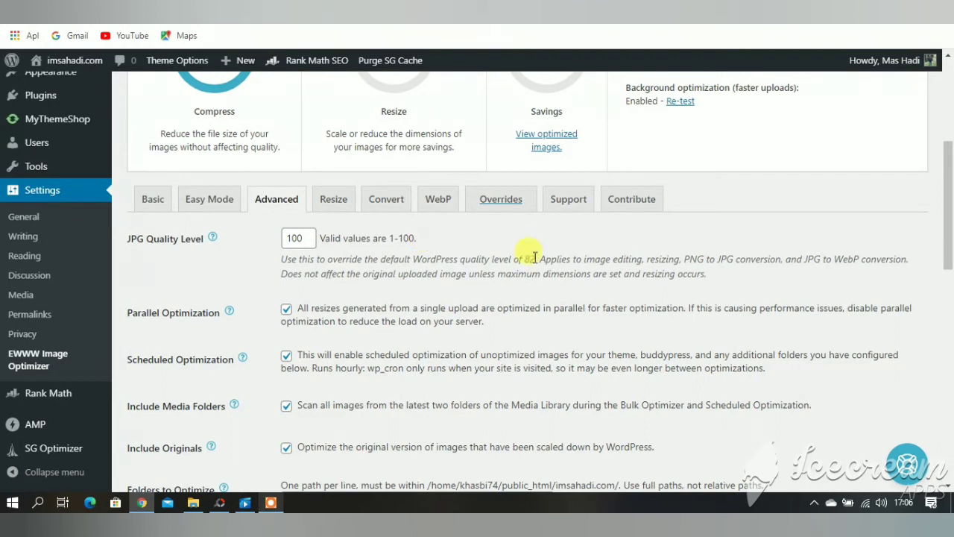
left_click_drag(504, 258, 535, 258)
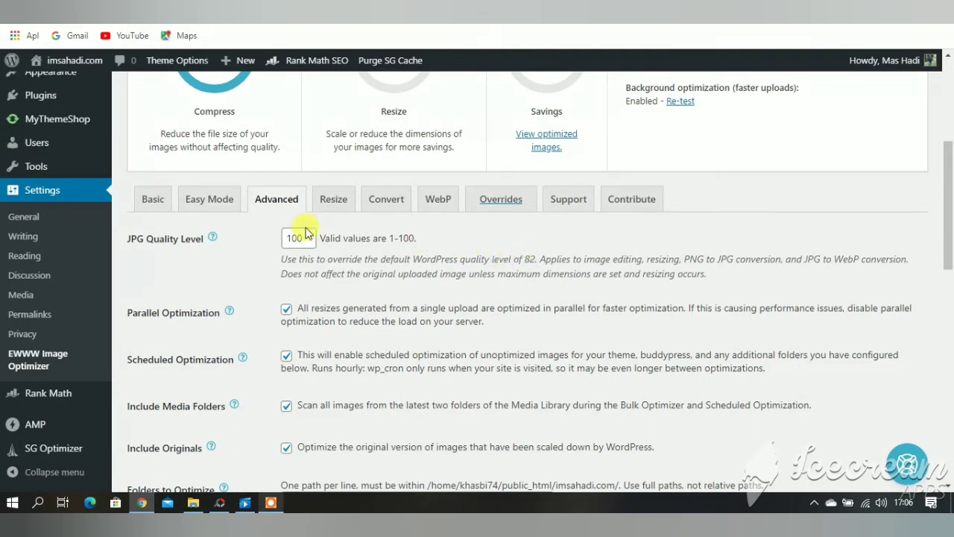
scroll(283, 237, "down", 1)
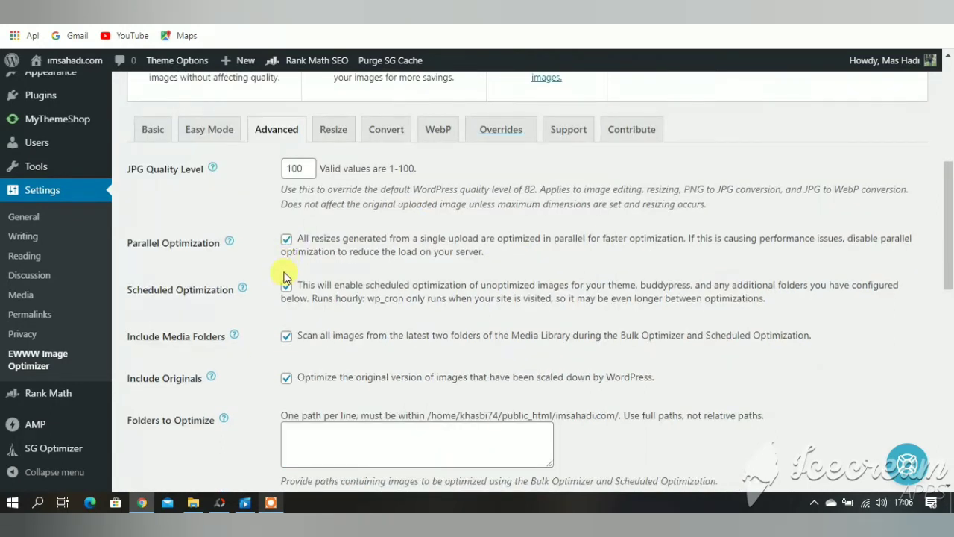
scroll(283, 280, "down", 1)
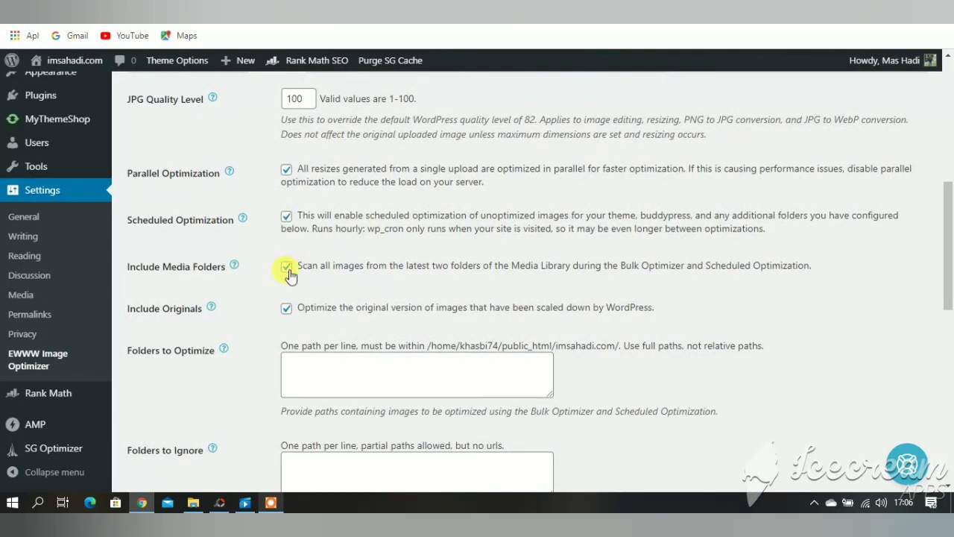
scroll(291, 313, "down", 2)
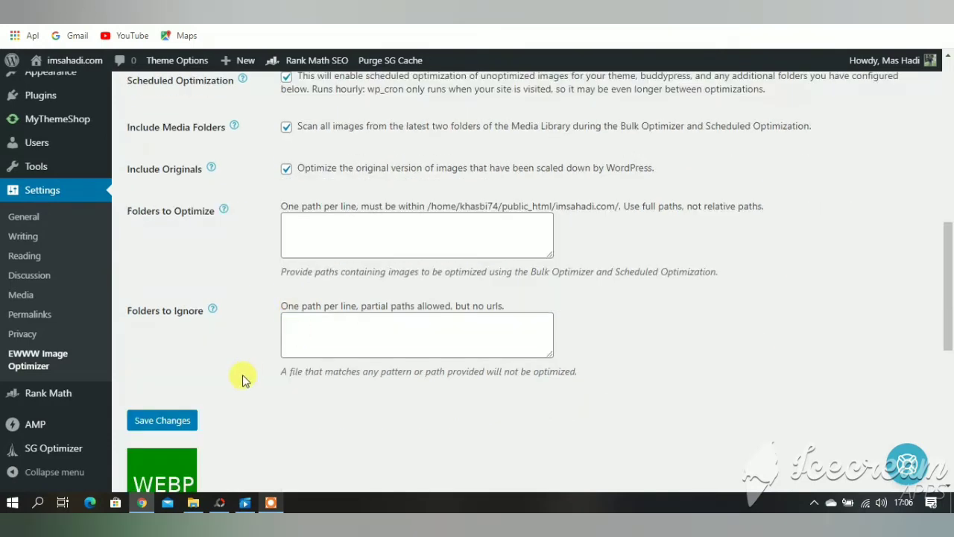
left_click(176, 417)
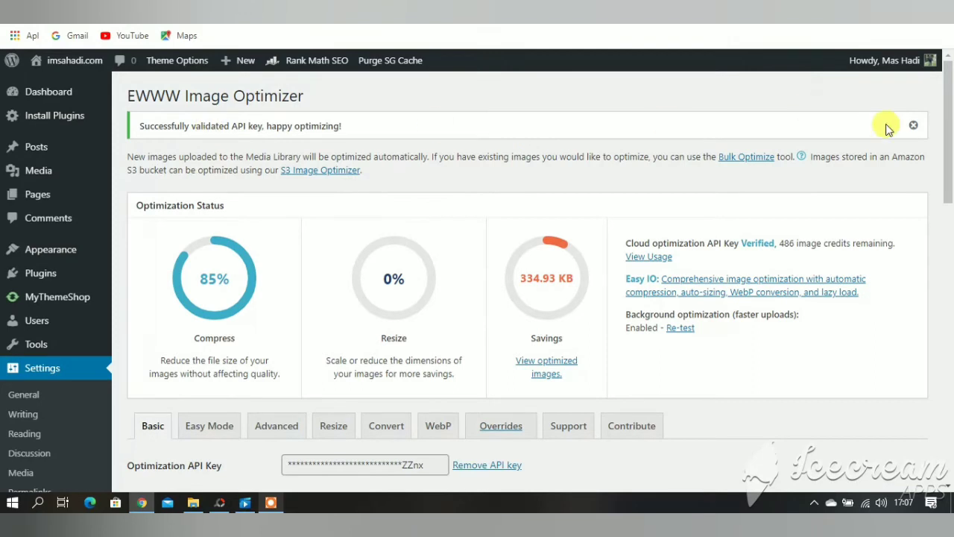
left_click(913, 126)
Open the Resize settings and keep Resize Detection, Resize Existing Images and Resize Other Images enabled.
scroll(514, 257, "down", 2)
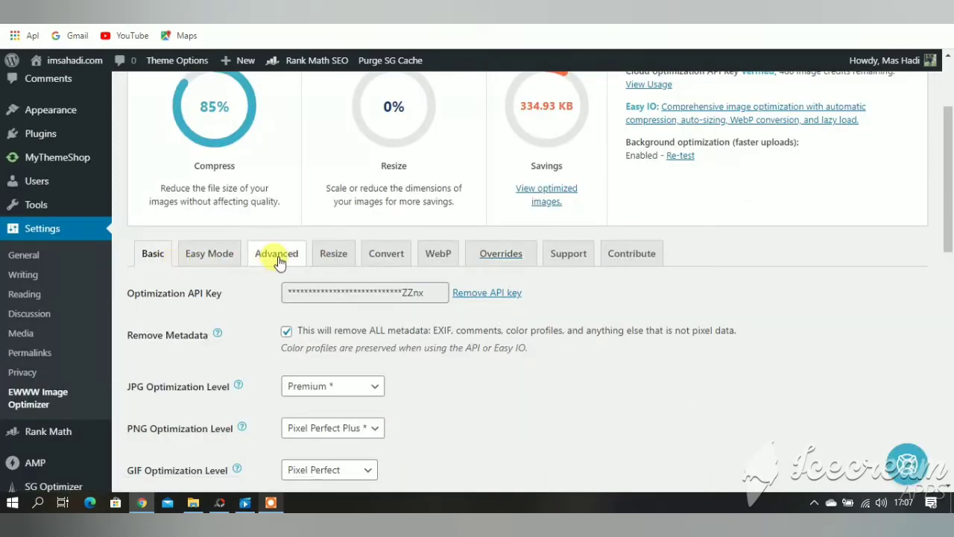
left_click(332, 255)
scroll(332, 251, "down", 2)
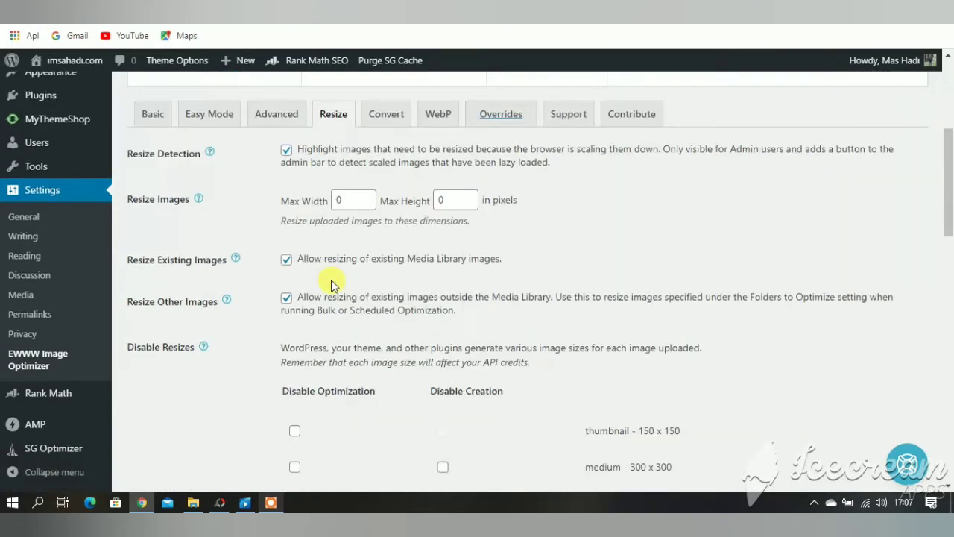
left_click(350, 204)
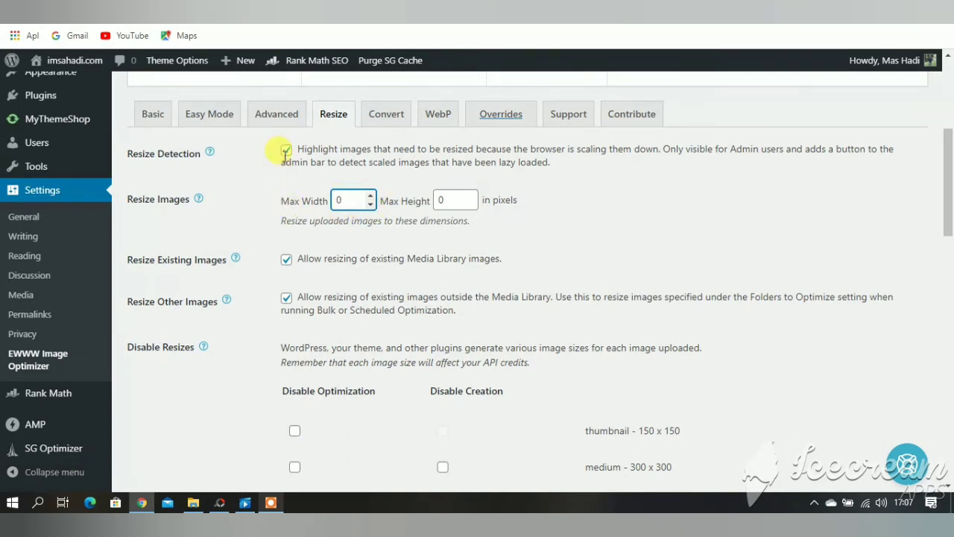
left_click(285, 152)
left_click(286, 152)
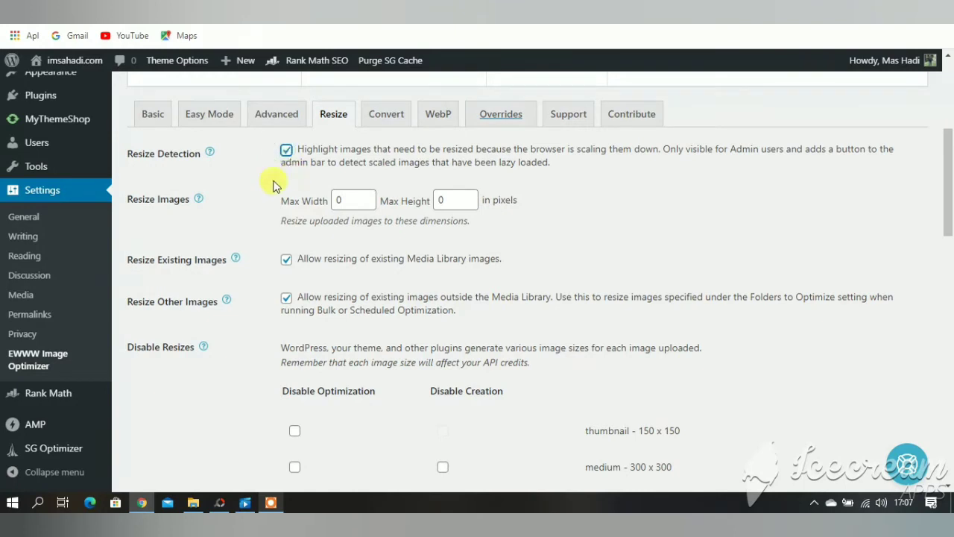
left_click(285, 261)
left_click(286, 262)
left_click(287, 298)
Examine the Disable Resizes note about API credits and the image sizes offered for disabling optimization or creation.
scroll(291, 302, "down", 2)
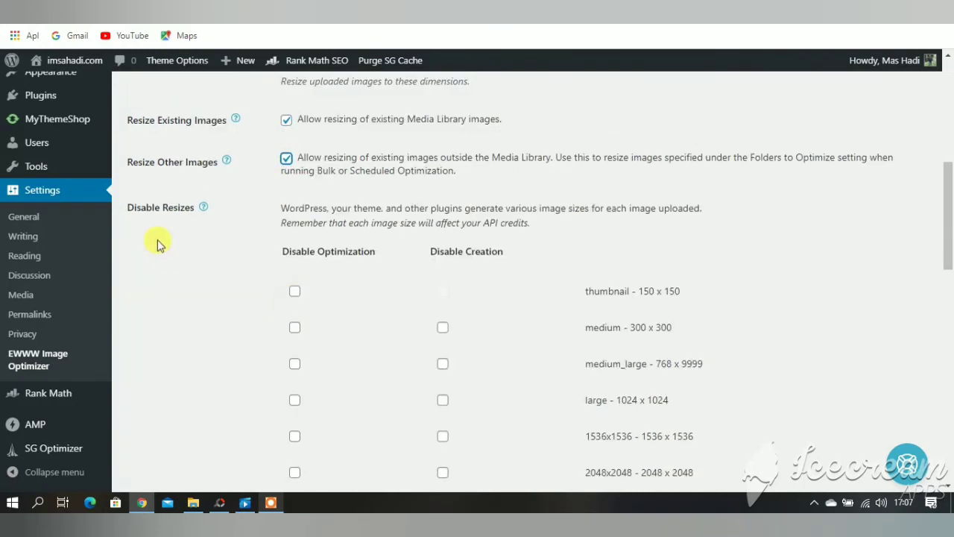
left_click_drag(559, 222, 277, 208)
left_click(251, 240)
scroll(426, 309, "down", 1)
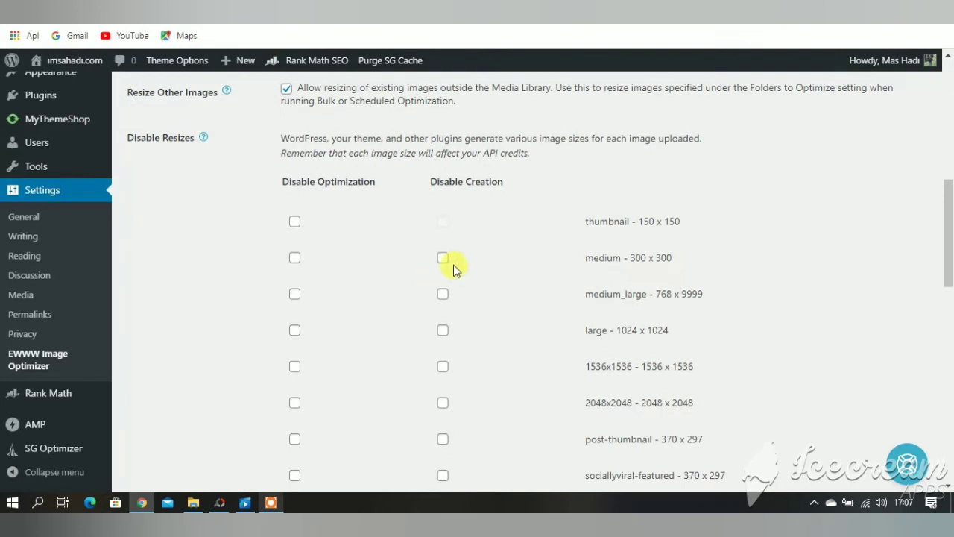
scroll(366, 319, "down", 6)
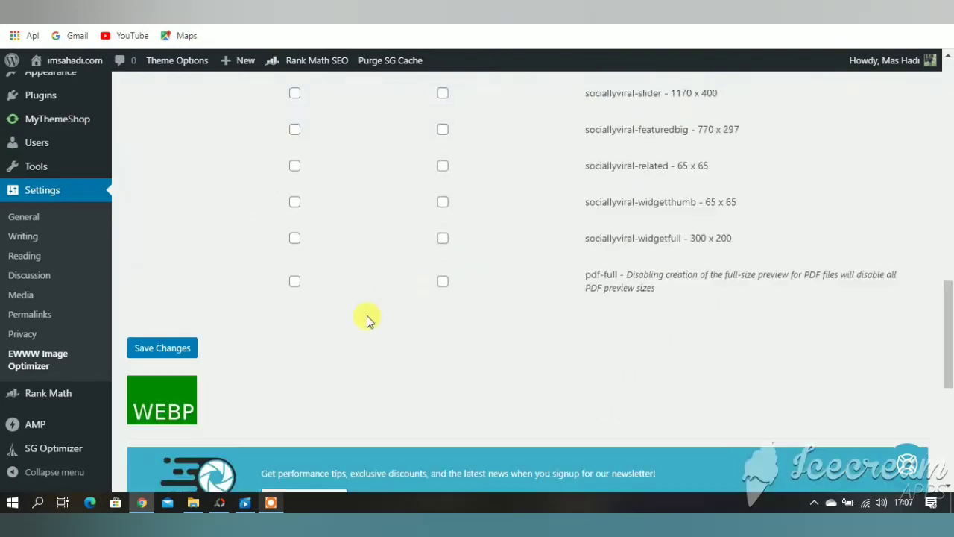
scroll(366, 319, "up", 9)
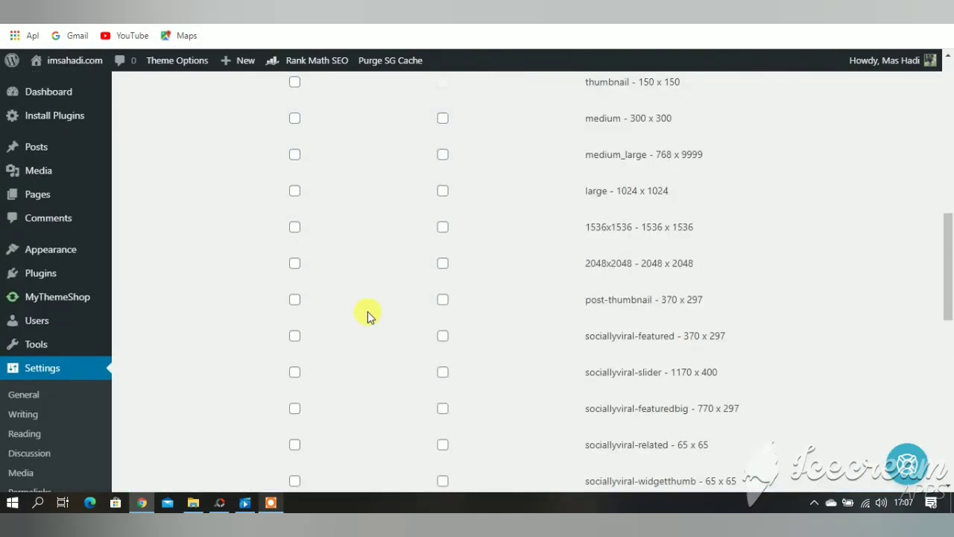
scroll(369, 310, "up", 1)
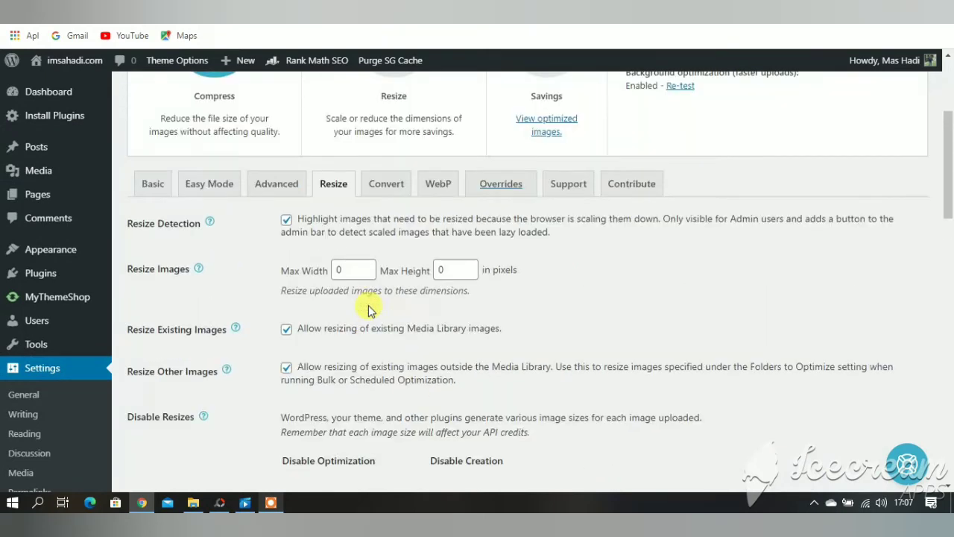
Set the Resize Images maximum width to 100 and the maximum height to 600 pixels.
left_click(342, 270)
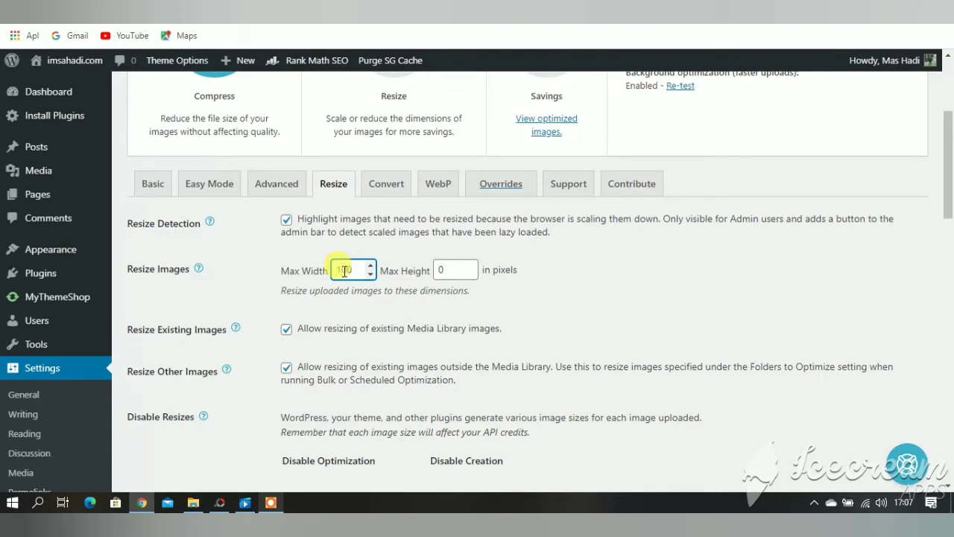
type("100")
left_click(455, 273)
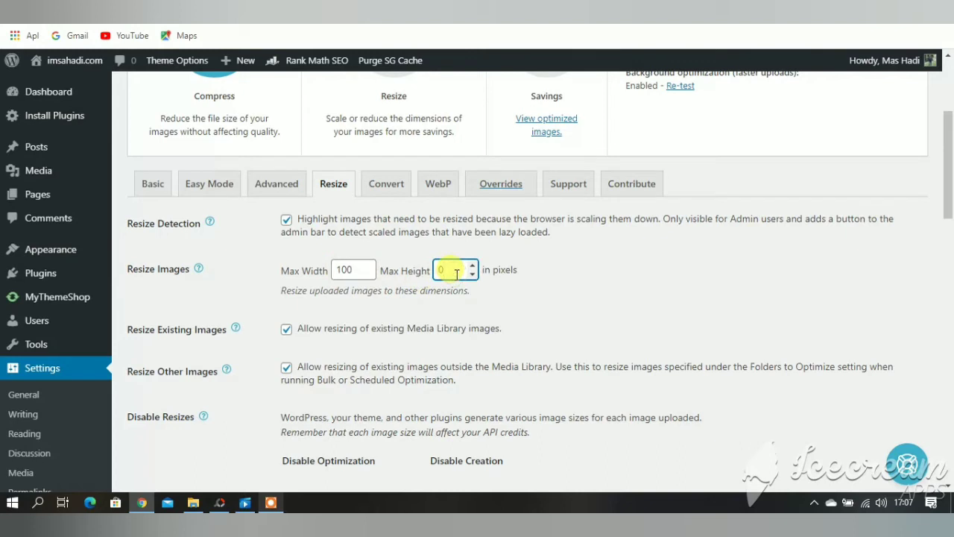
type("600")
left_click(553, 307)
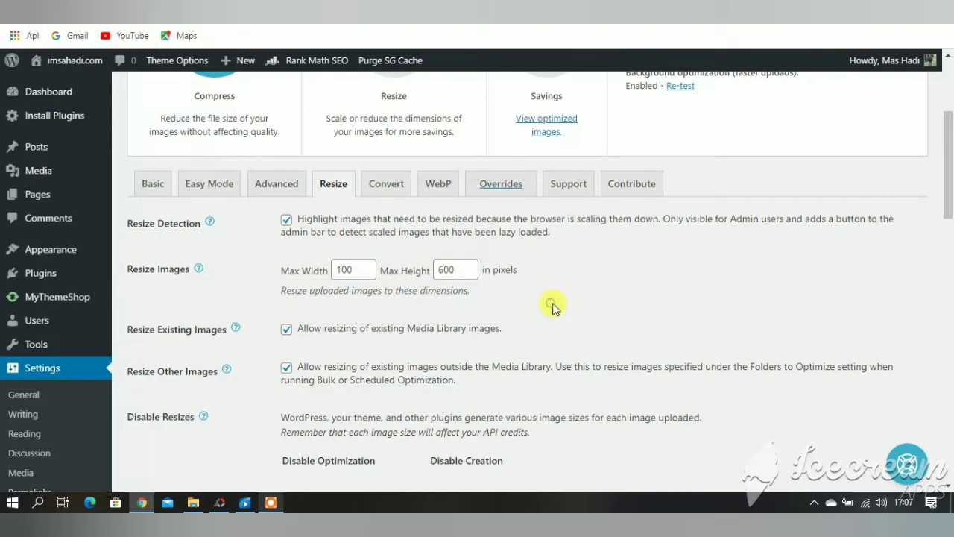
Reset both the maximum width and maximum height for Resize Images to 0.
left_click(348, 270)
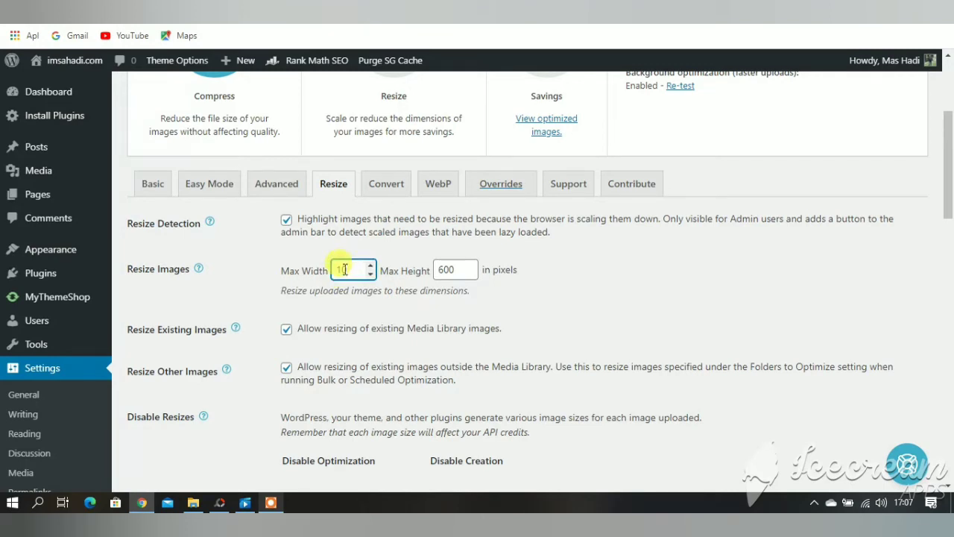
key("BackSpace")
left_click(450, 270)
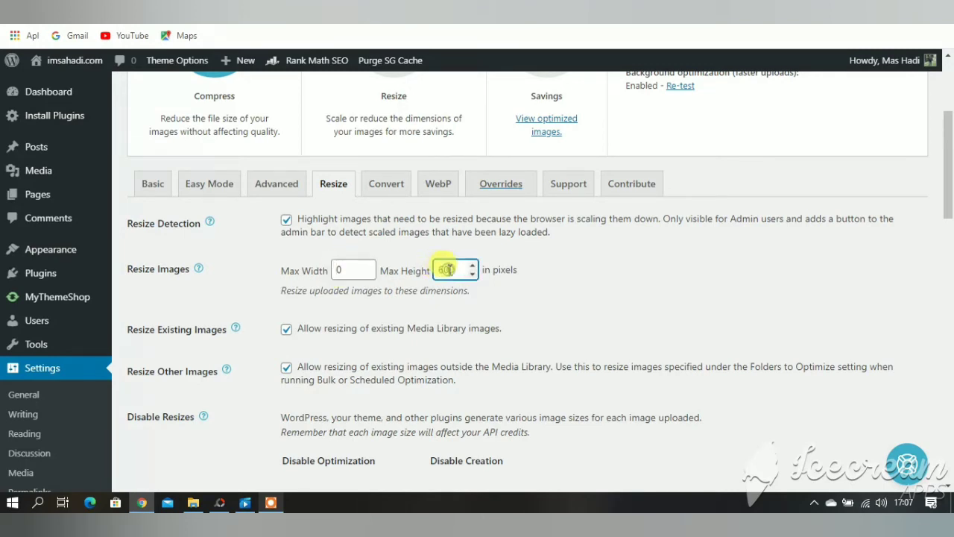
key("BackSpace")
key("BackSpace")
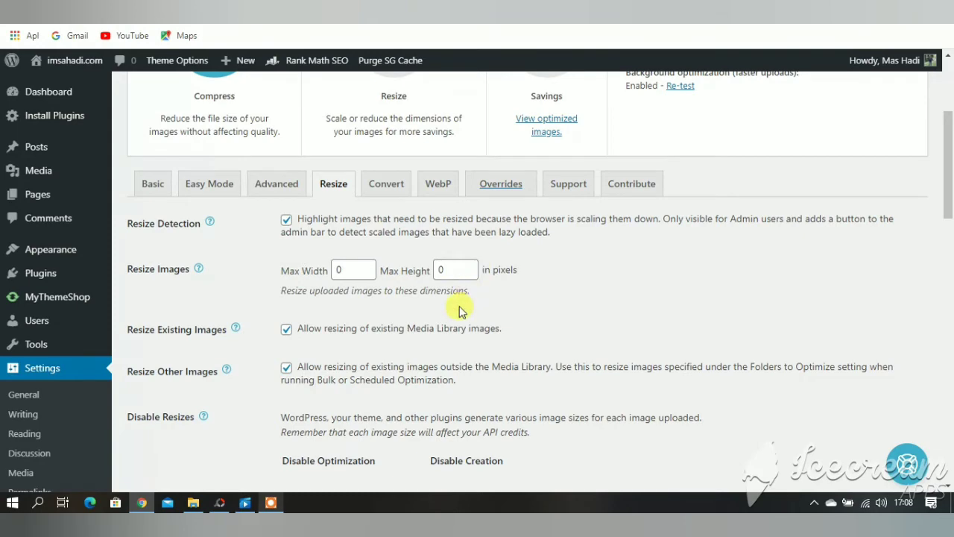
Check the Disable Resizes list again, leave all its options unchecked, and save the Resize settings.
scroll(460, 311, "down", 7)
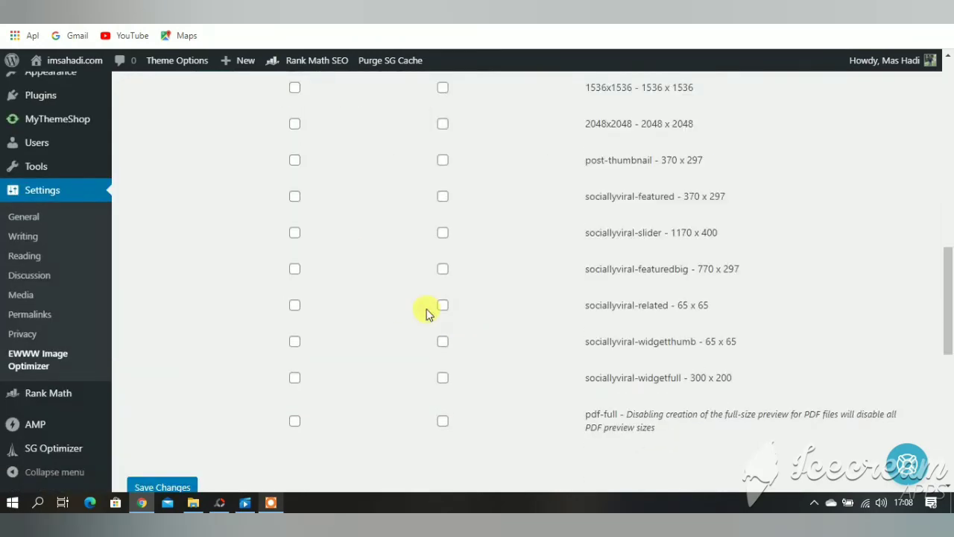
scroll(427, 312, "up", 3)
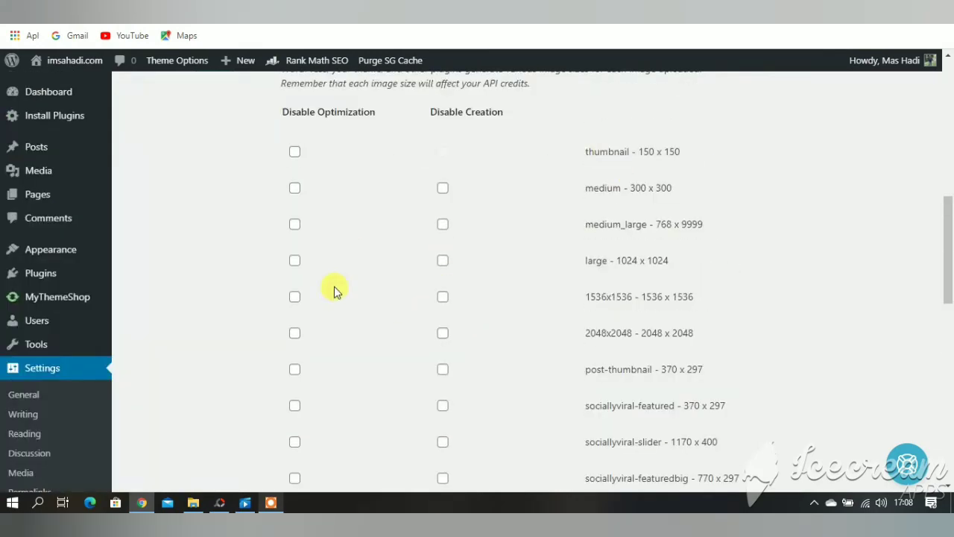
scroll(334, 291, "up", 1)
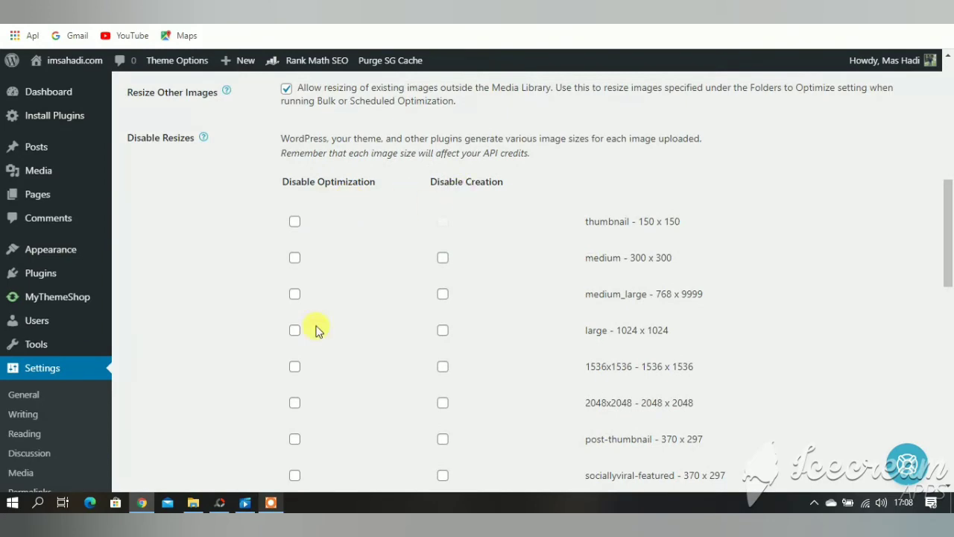
scroll(316, 330, "down", 8)
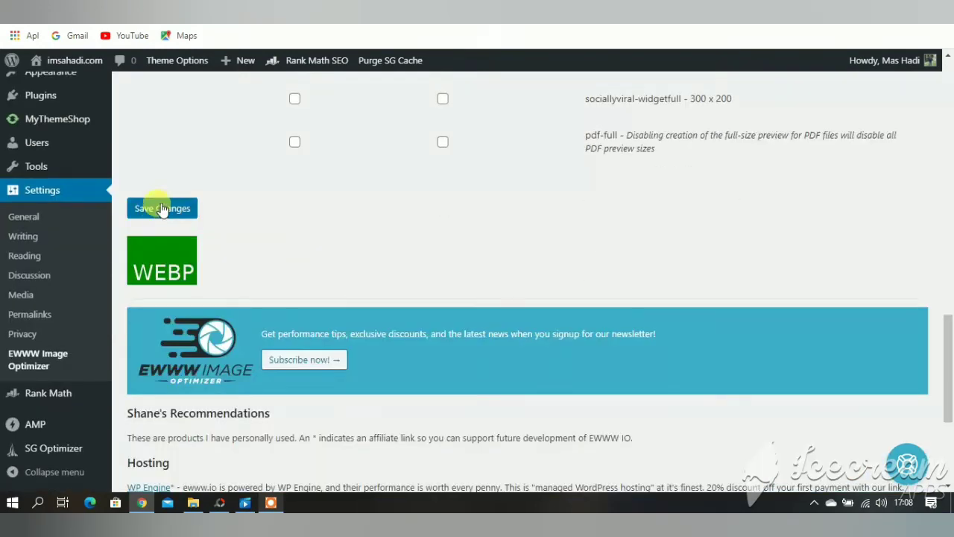
left_click(162, 210)
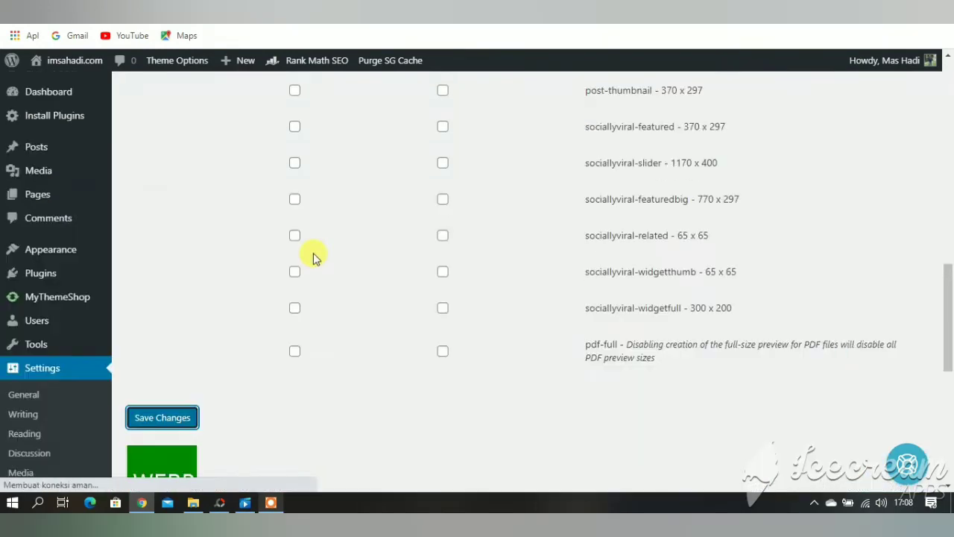
scroll(313, 254, "up", 4)
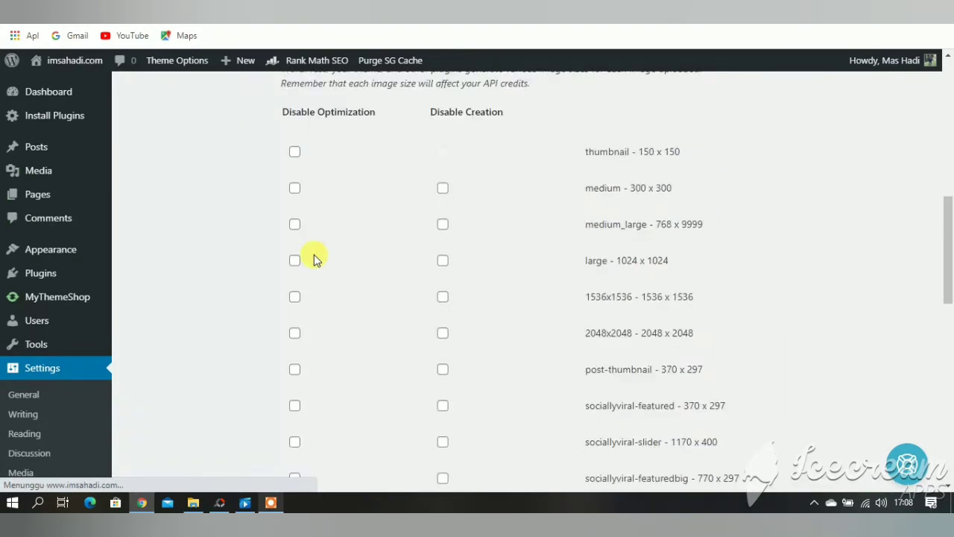
scroll(314, 259, "up", 4)
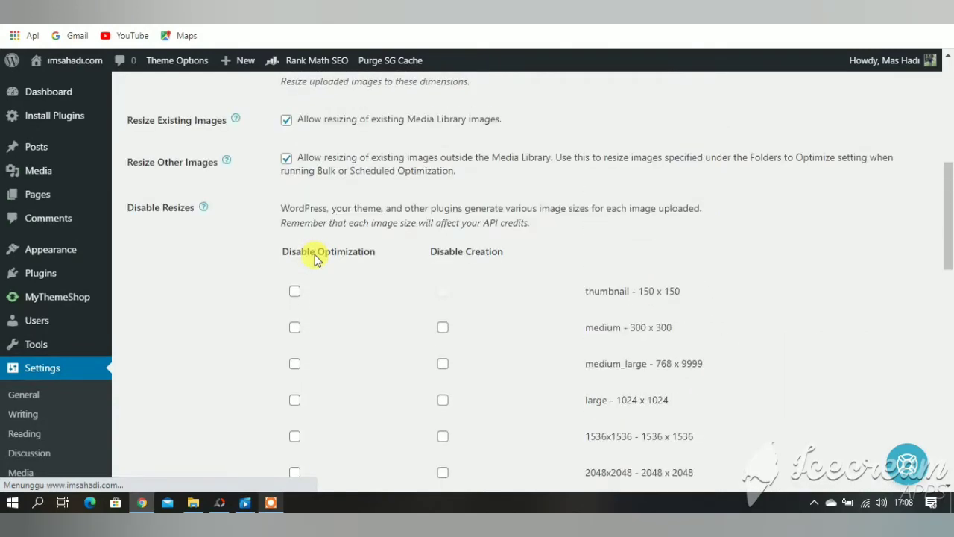
scroll(314, 258, "up", 1)
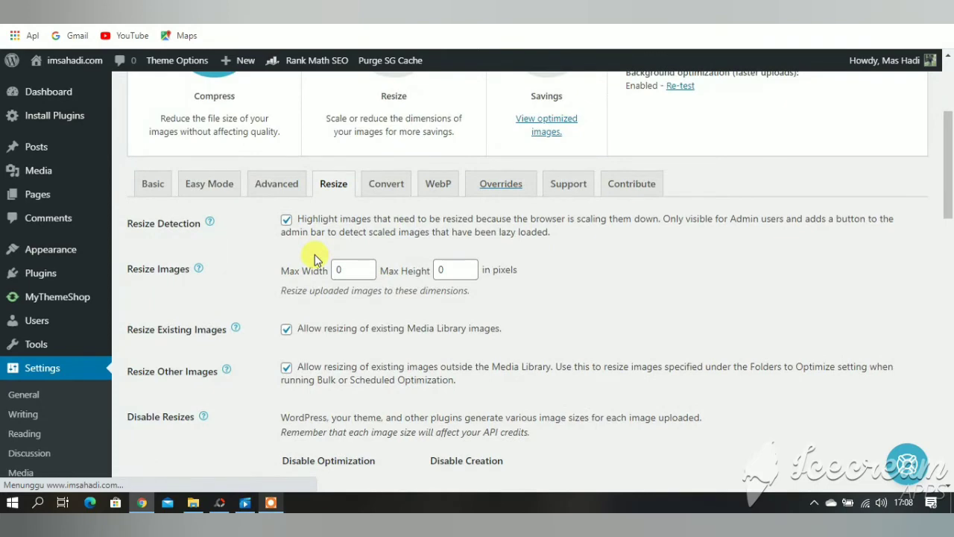
scroll(313, 259, "up", 1)
scroll(317, 257, "up", 3)
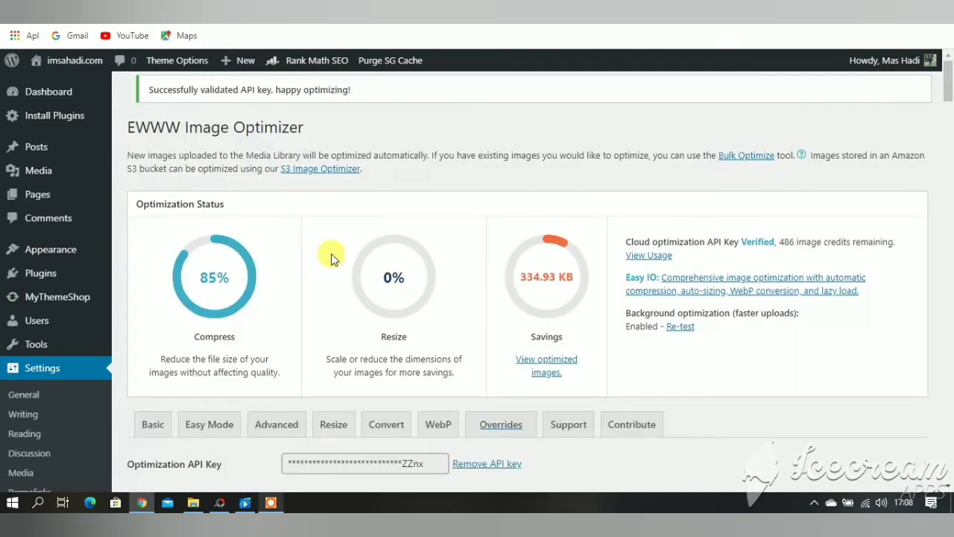
Open the Convert settings and have both Hide Conversion Links and Delete Originals enabled.
scroll(331, 257, "down", 2)
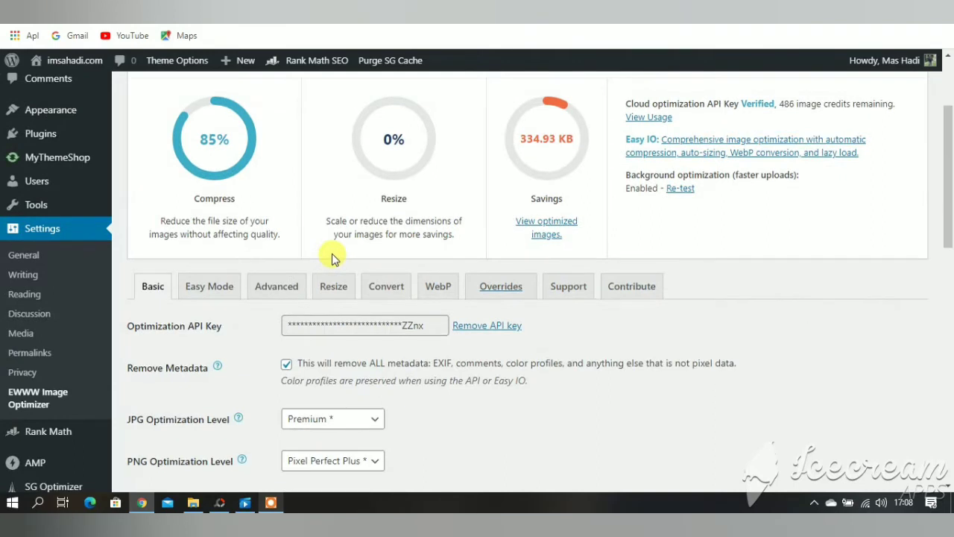
left_click(335, 287)
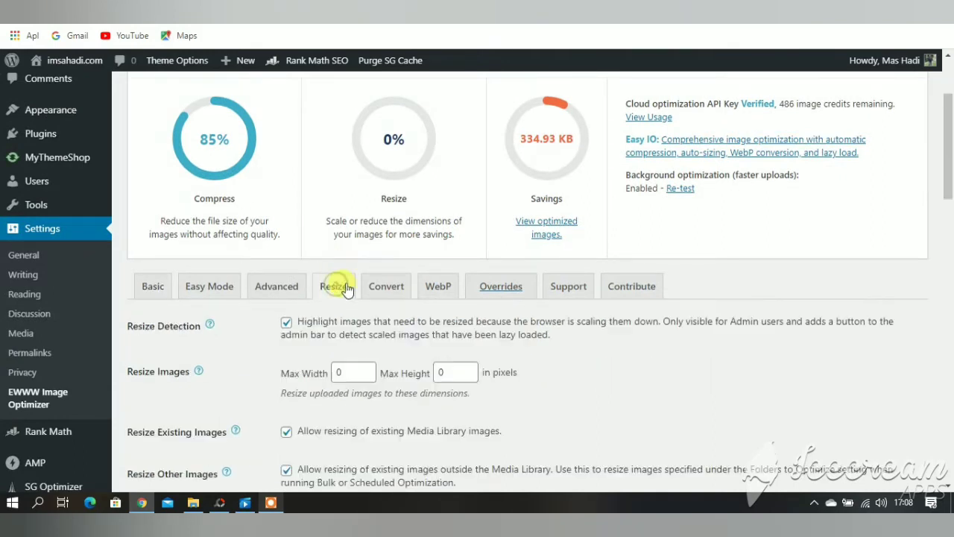
left_click(382, 288)
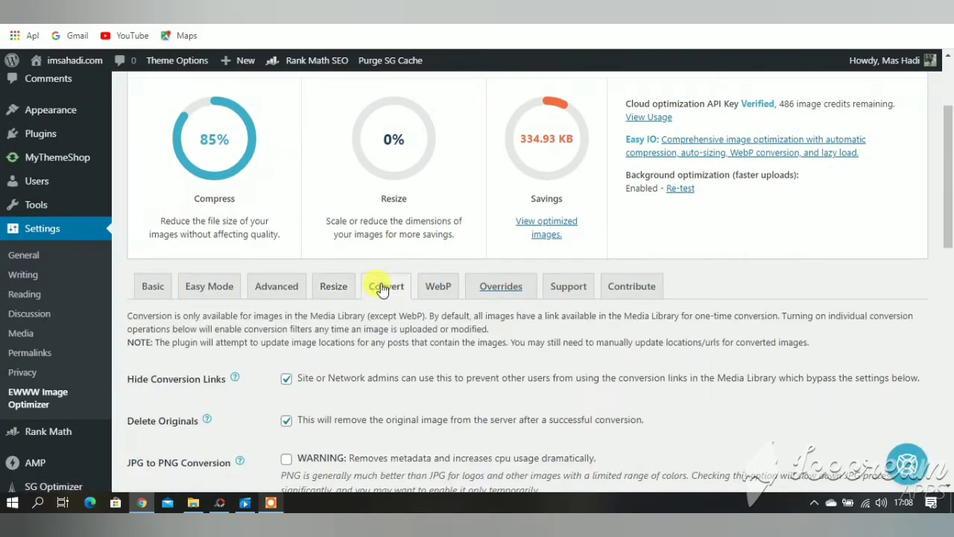
scroll(380, 289, "down", 1)
left_click(286, 309)
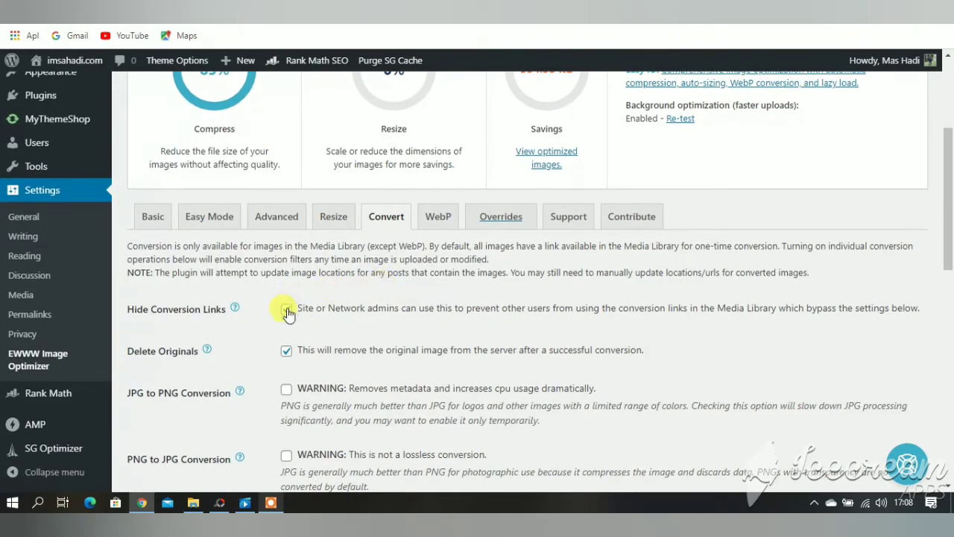
left_click(286, 310)
left_click(286, 351)
left_click(286, 351)
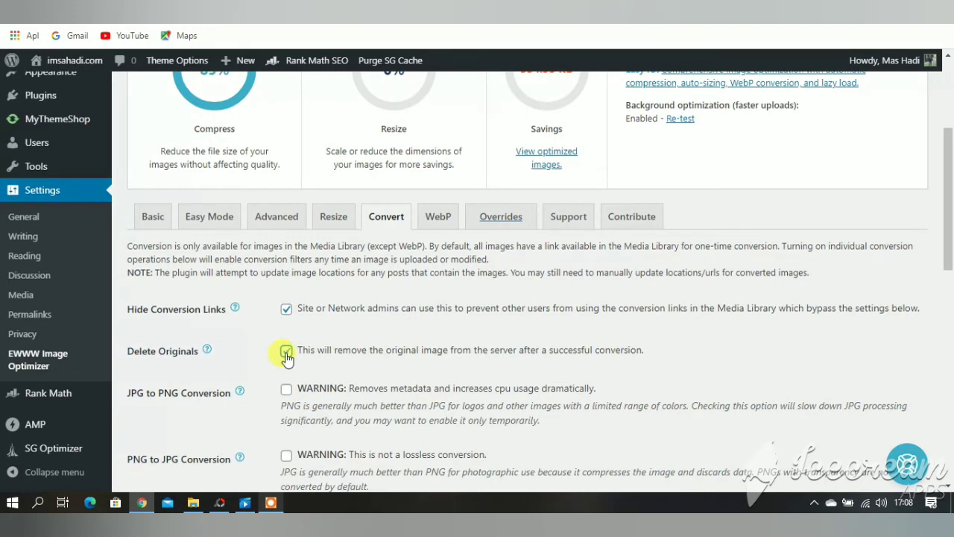
Review the conversion options with JPG to PNG and PNG to JPG off and GIF to PNG on, and save the Convert settings.
scroll(286, 356, "down", 1)
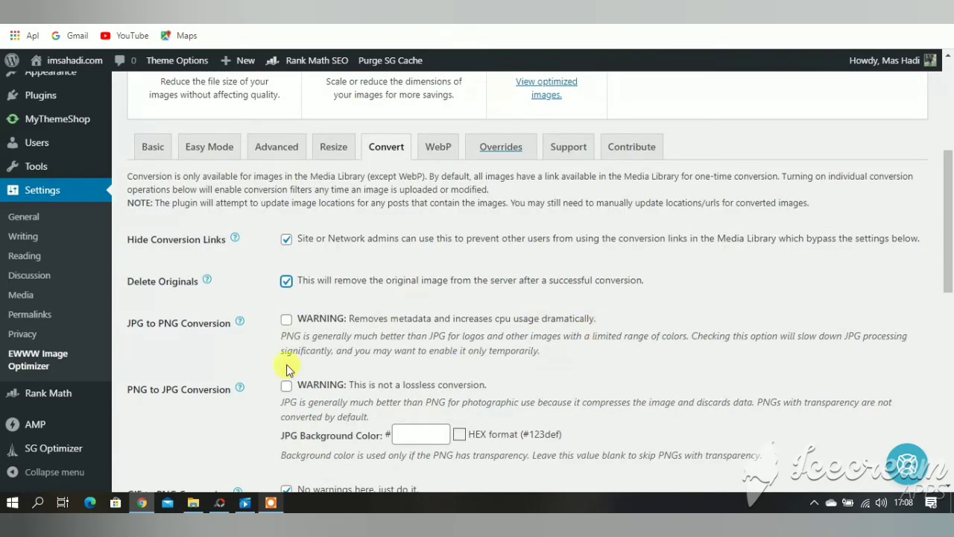
scroll(286, 367, "down", 1)
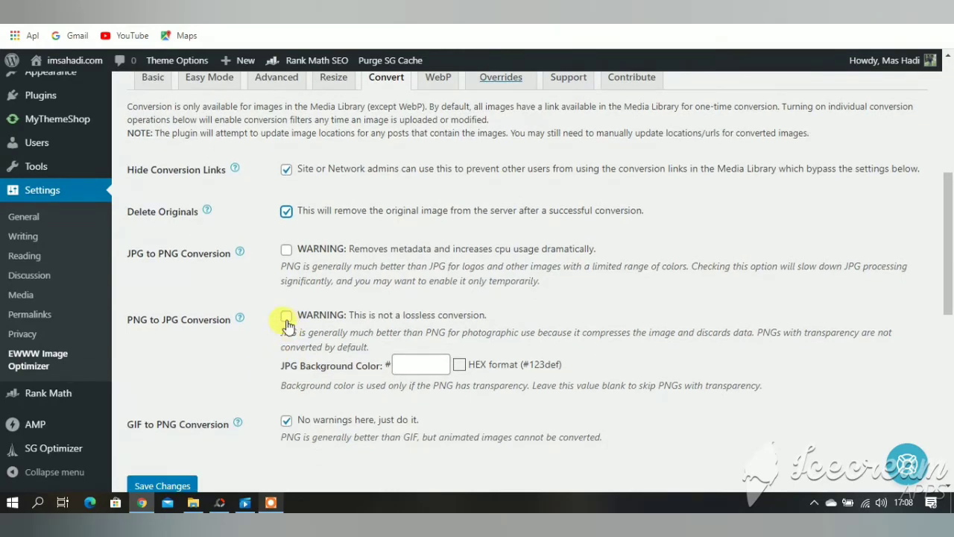
scroll(284, 417, "down", 1)
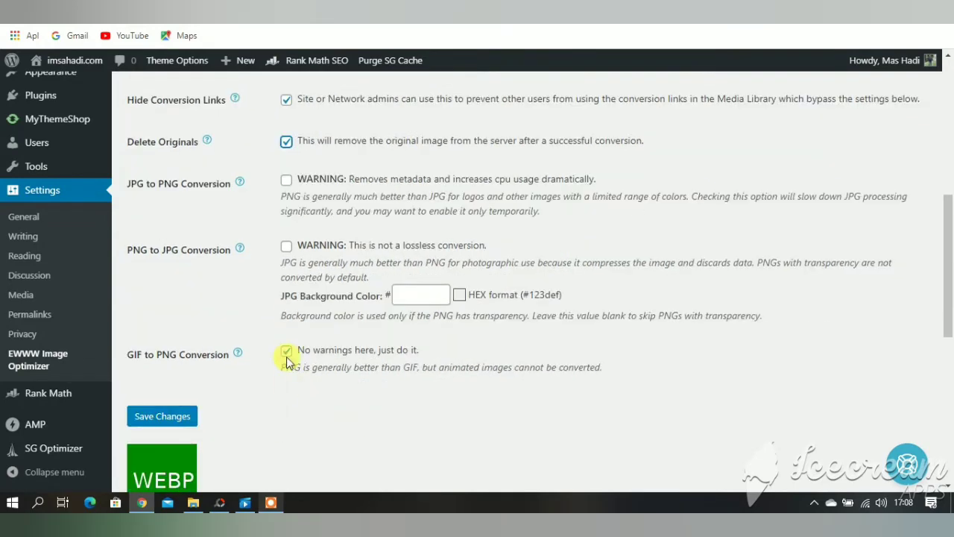
scroll(305, 403, "up", 2)
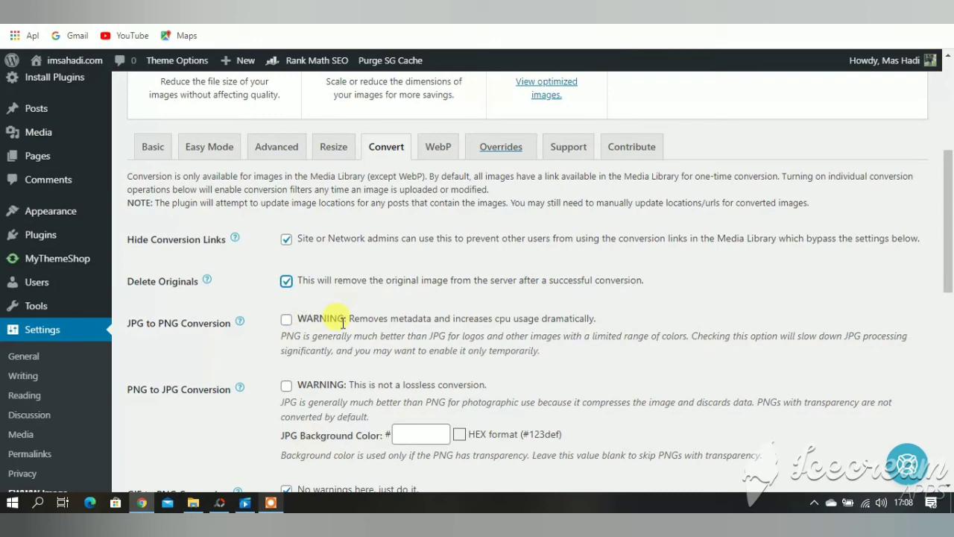
scroll(343, 322, "down", 1)
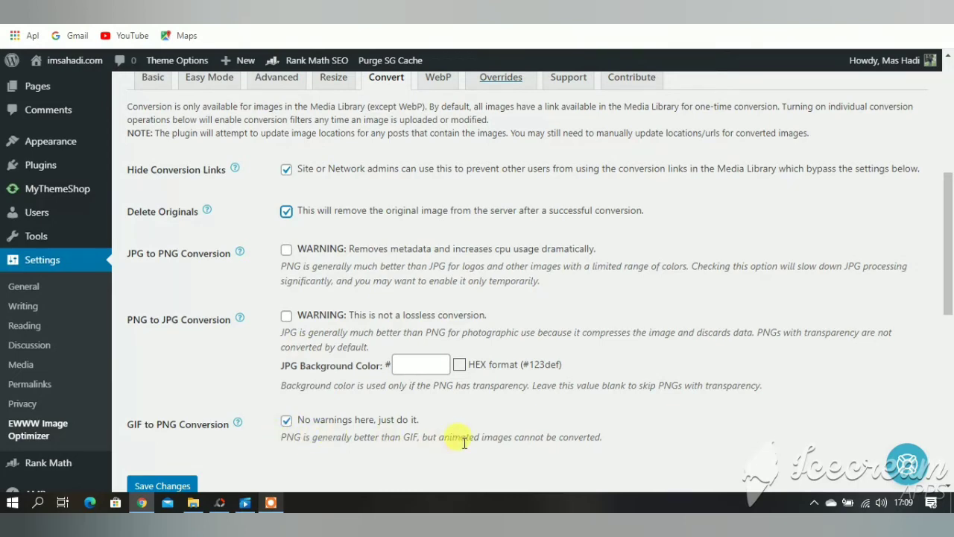
scroll(464, 442, "down", 2)
scroll(199, 412, "down", 3)
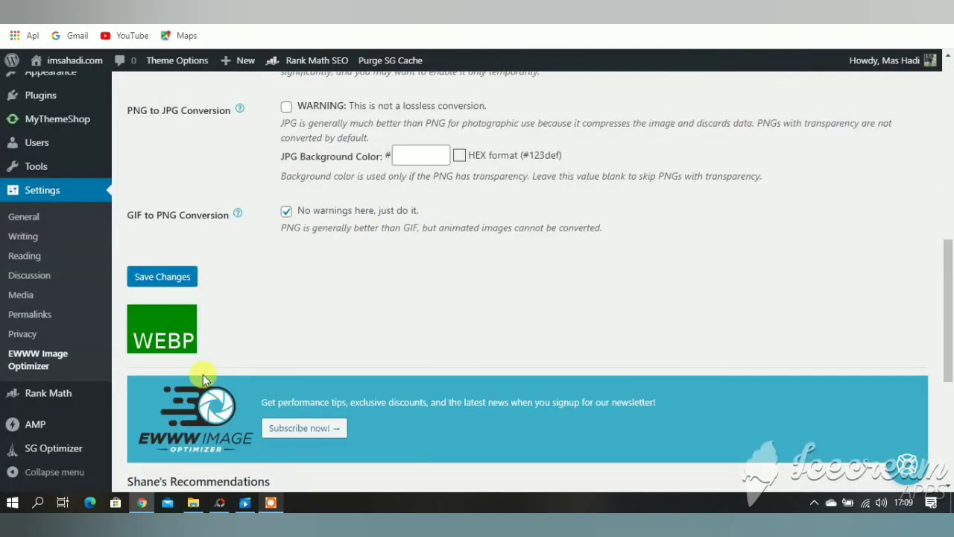
left_click(162, 277)
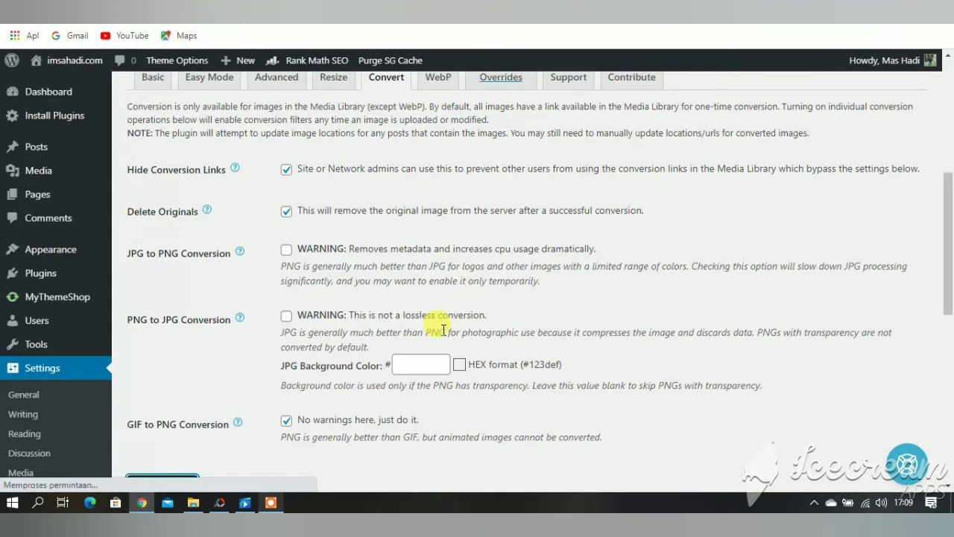
Look through the WebP rewriting, exclusion, URL and Force WebP options, and return to the Convert settings.
scroll(413, 369, "down", 2)
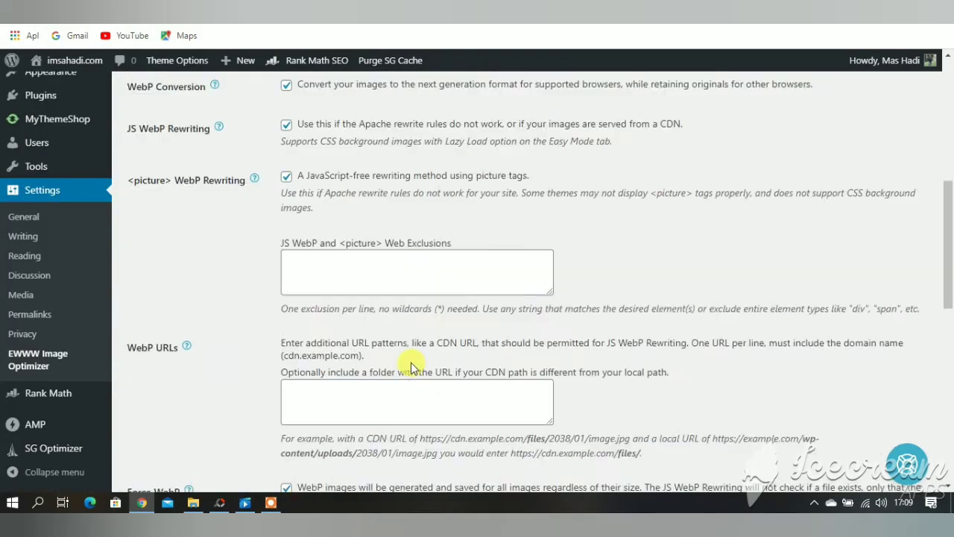
scroll(411, 367, "down", 5)
scroll(411, 362, "up", 3)
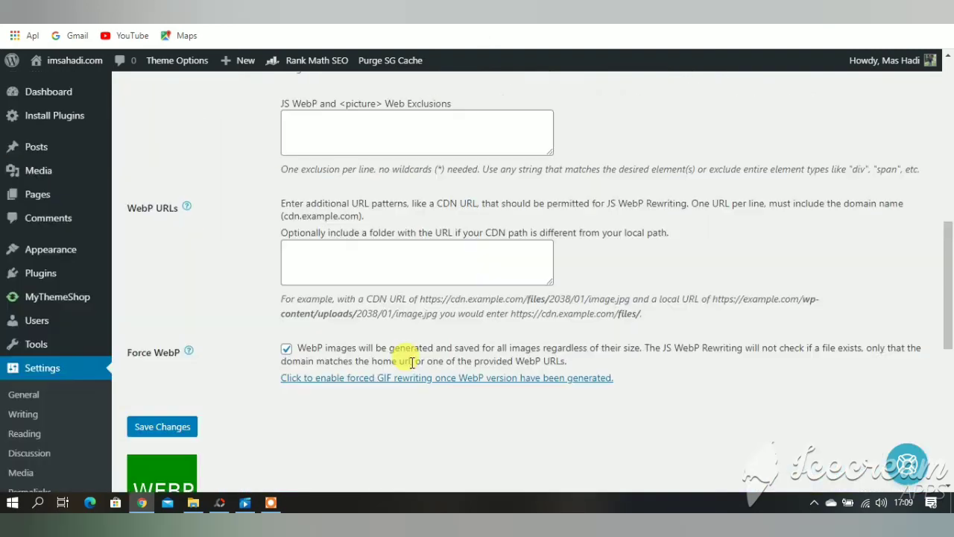
scroll(411, 363, "up", 2)
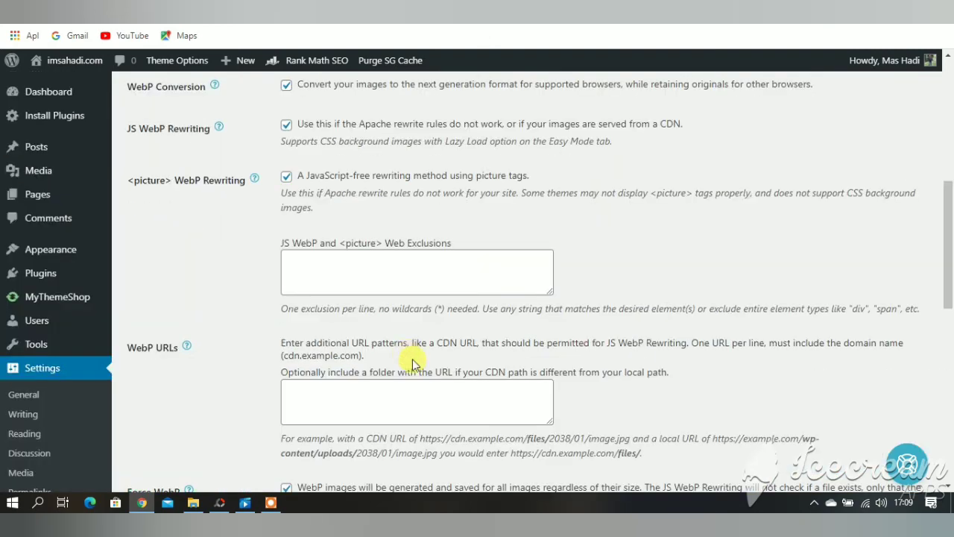
scroll(412, 359, "up", 1)
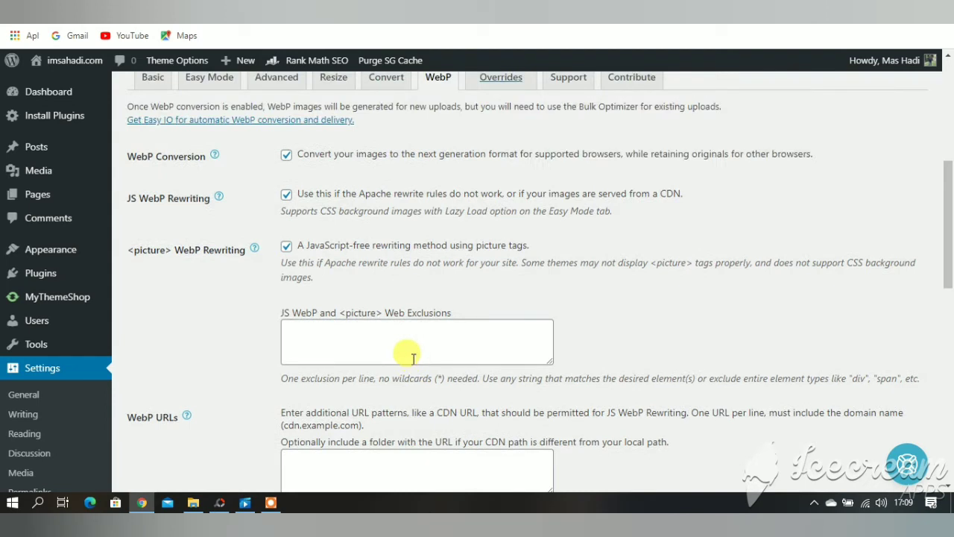
left_click(382, 79)
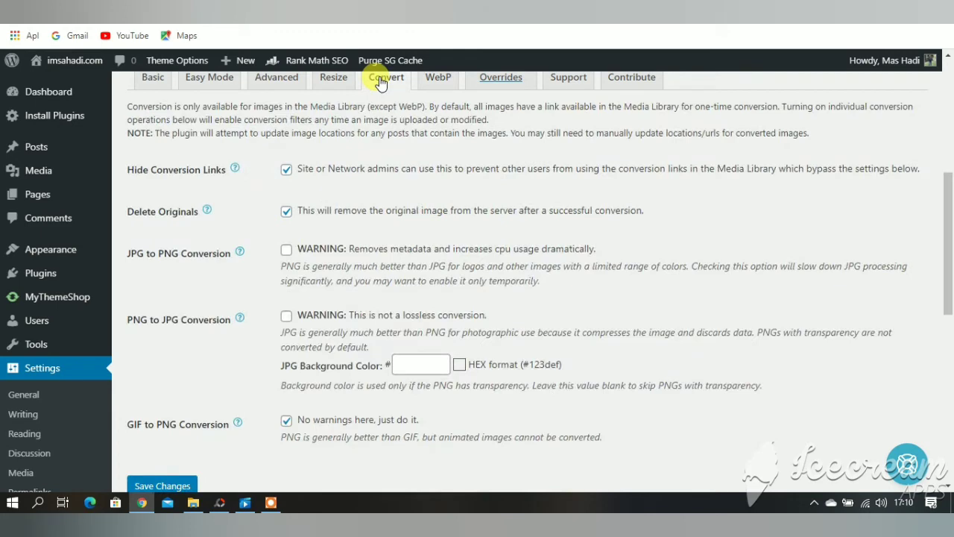
scroll(383, 209, "up", 1)
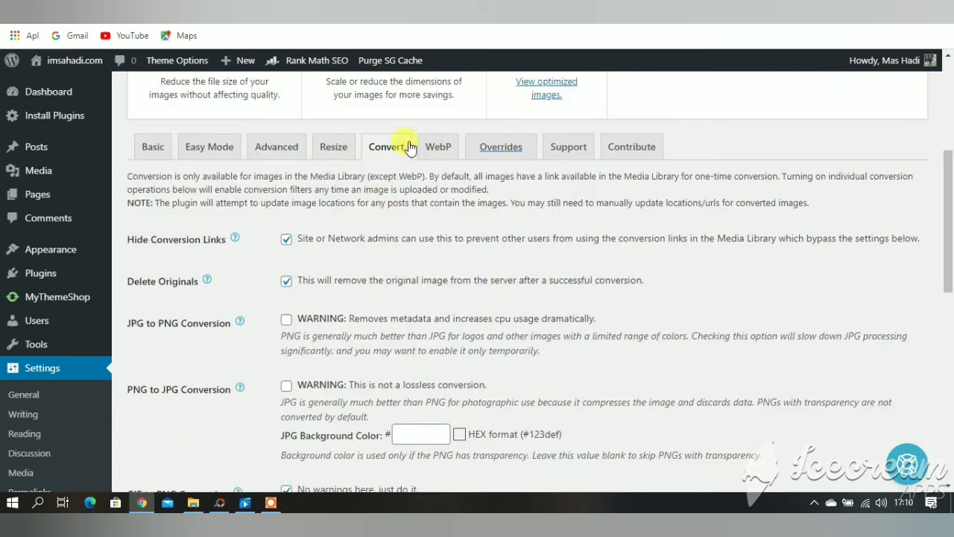
Open the WebP settings and have both WebP Conversion and JS WebP Rewriting enabled.
left_click(437, 148)
left_click(286, 225)
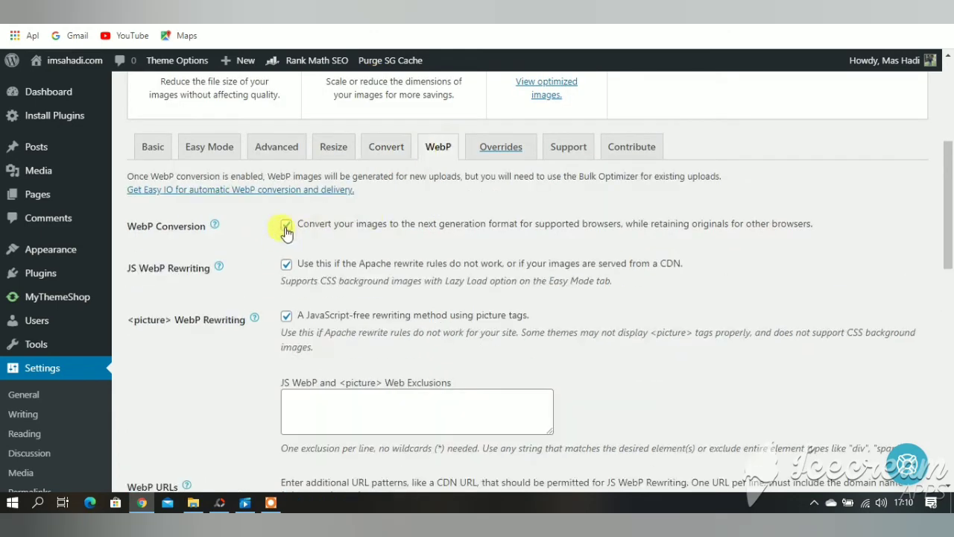
left_click(286, 226)
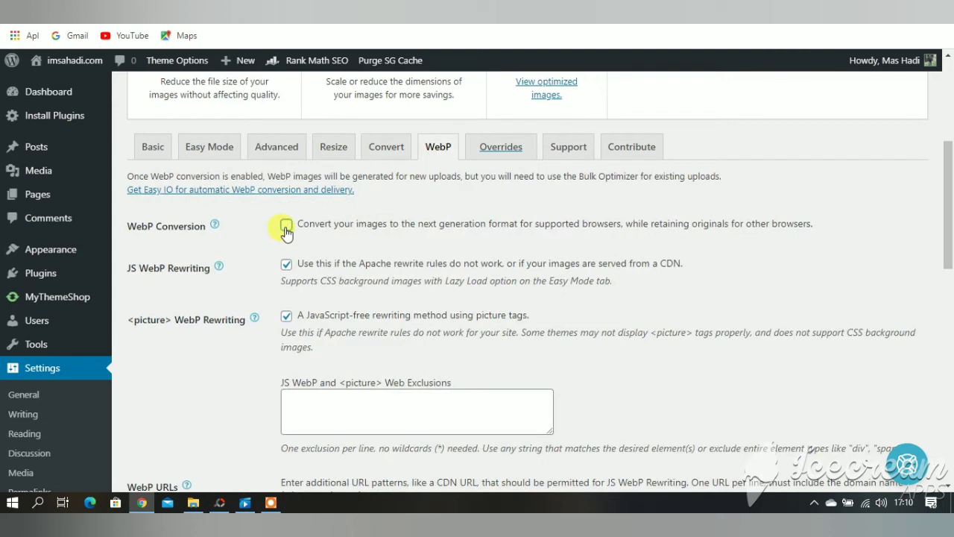
left_click(285, 266)
Leave the WebP exclusions and WebP URLs empty, with Force WebP enabled, and save the WebP settings.
scroll(309, 330, "down", 1)
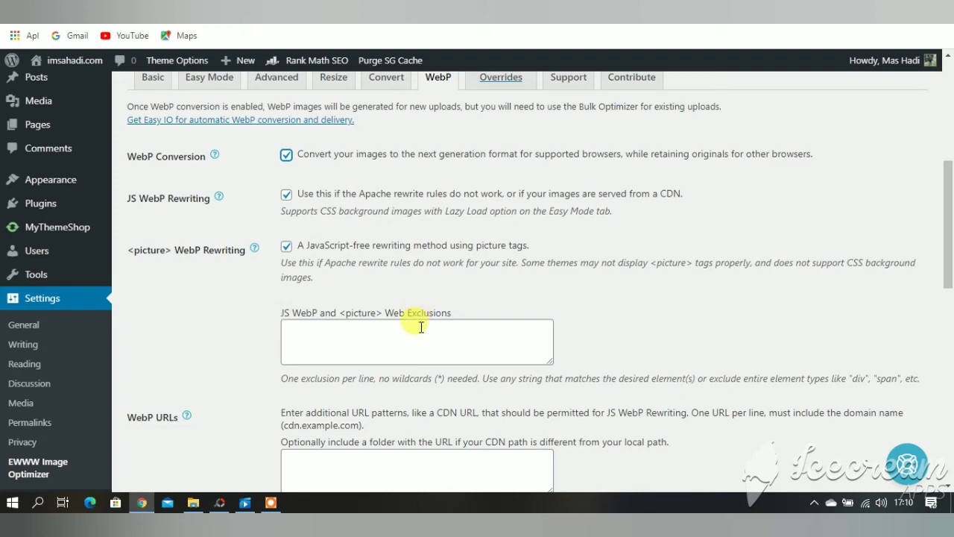
scroll(404, 338, "down", 2)
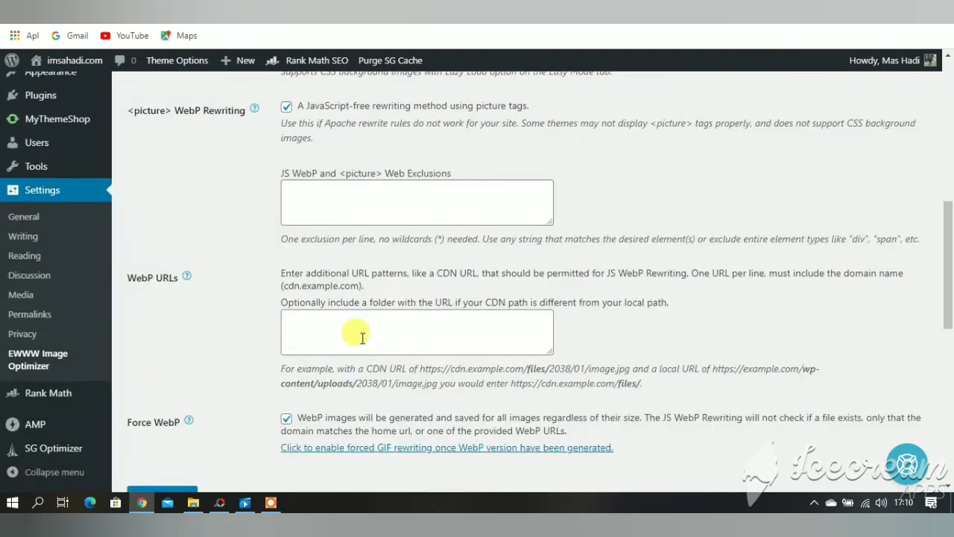
scroll(365, 334, "down", 1)
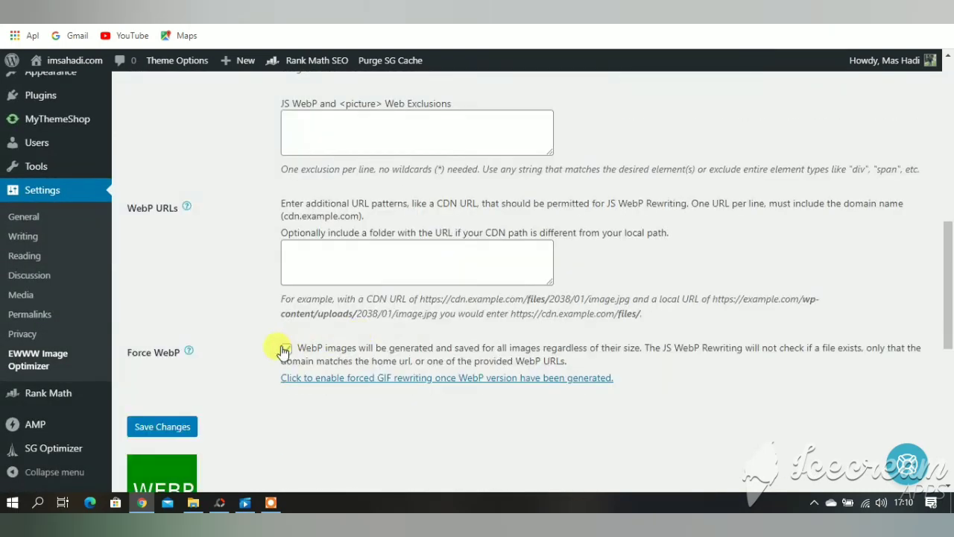
left_click(161, 426)
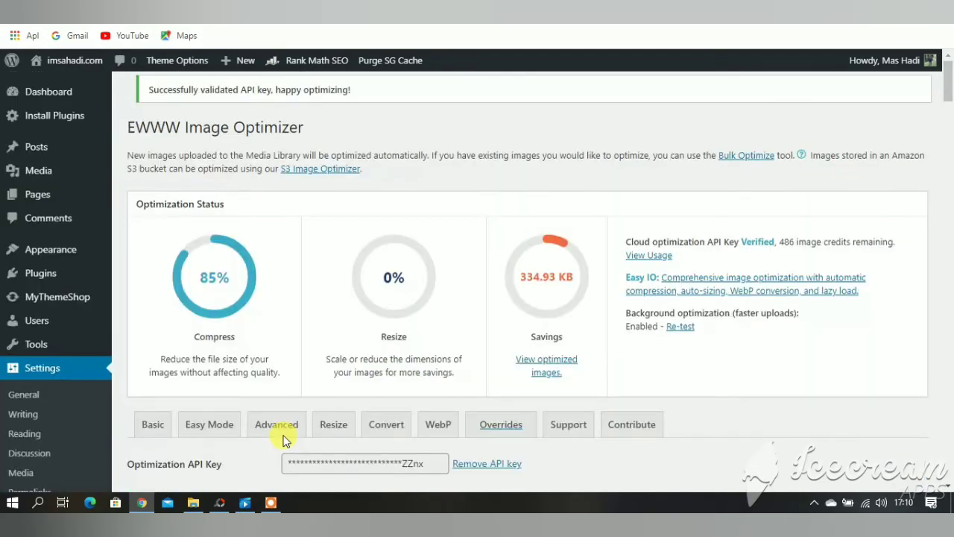
Open the Overrides documentation and examine how constants are defined in wp-config.php and which plugin settings they can override.
scroll(283, 440, "down", 2)
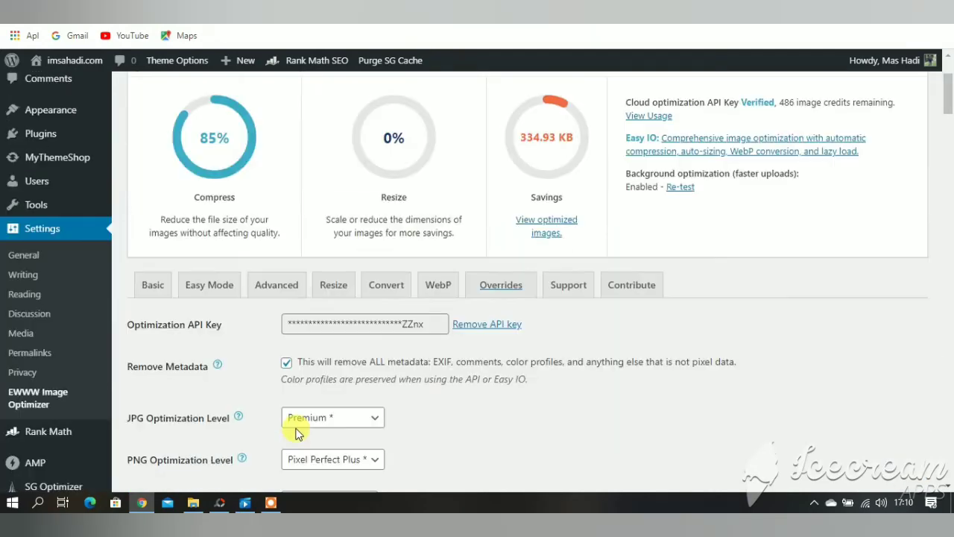
left_click(491, 287)
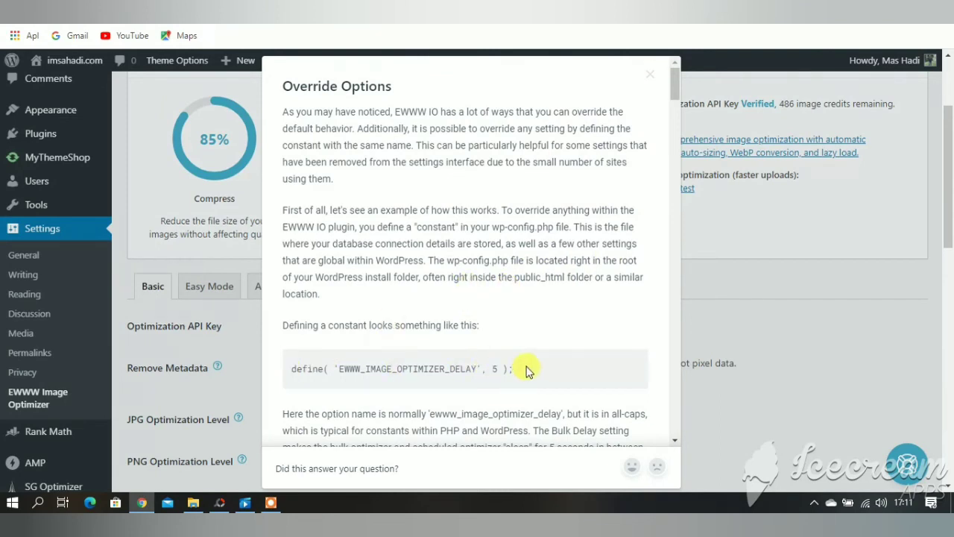
scroll(525, 371, "down", 2)
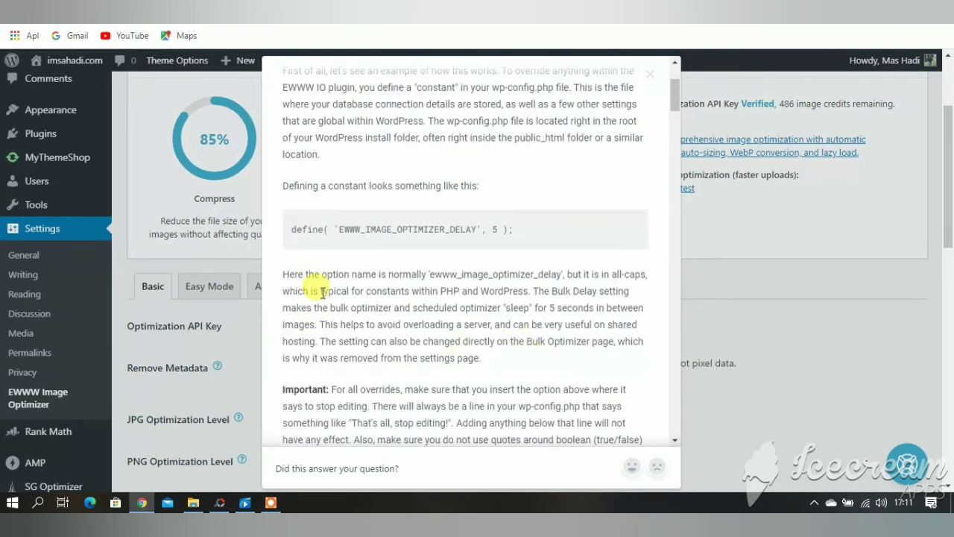
scroll(441, 357, "down", 4)
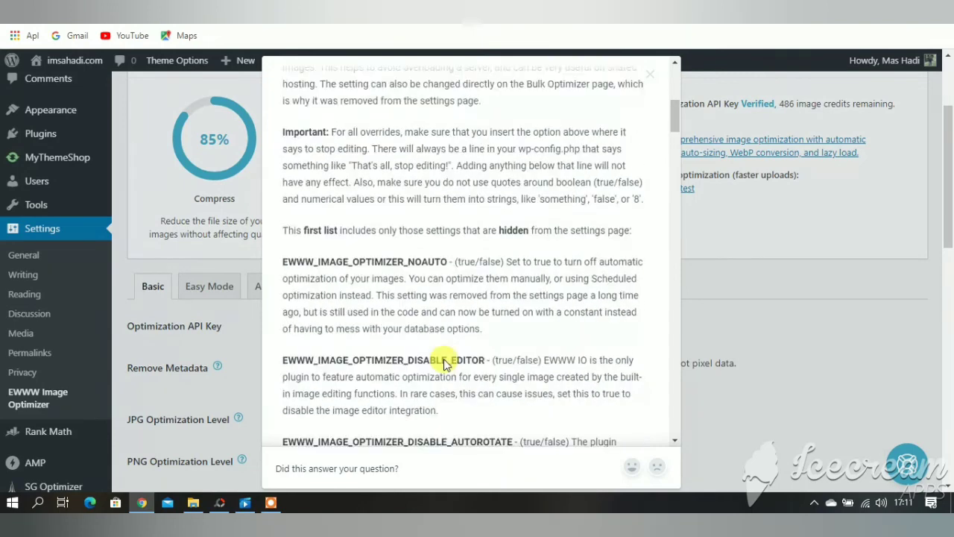
scroll(445, 364, "down", 1)
scroll(445, 359, "down", 2)
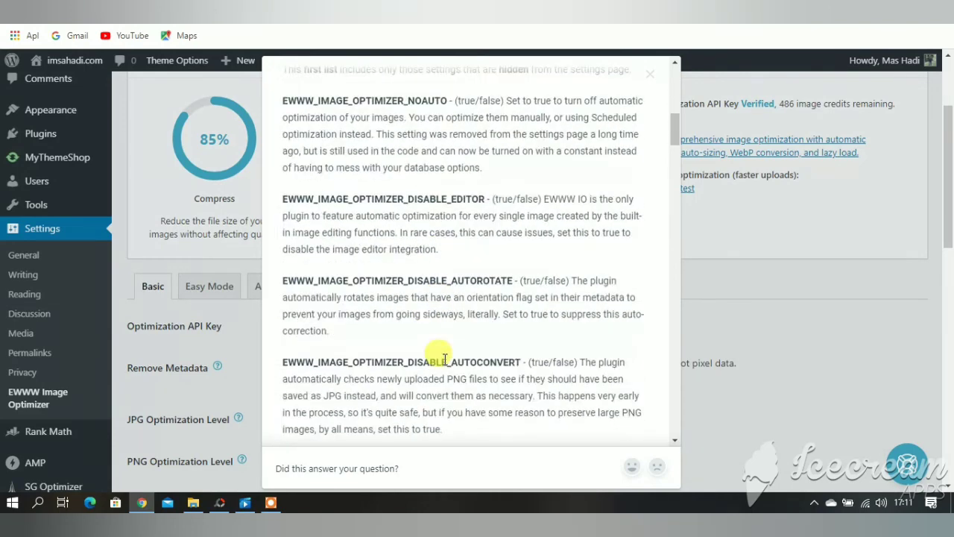
scroll(445, 359, "down", 5)
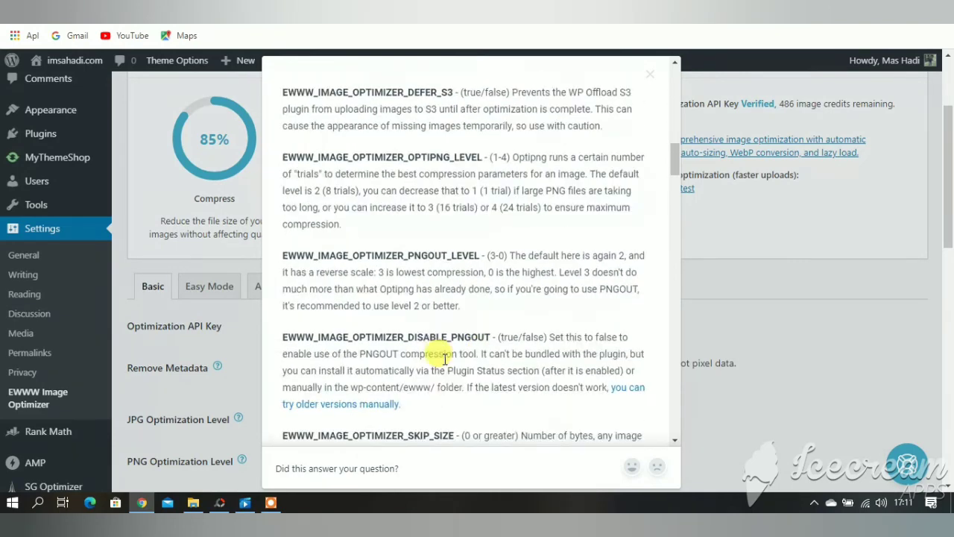
scroll(445, 359, "down", 7)
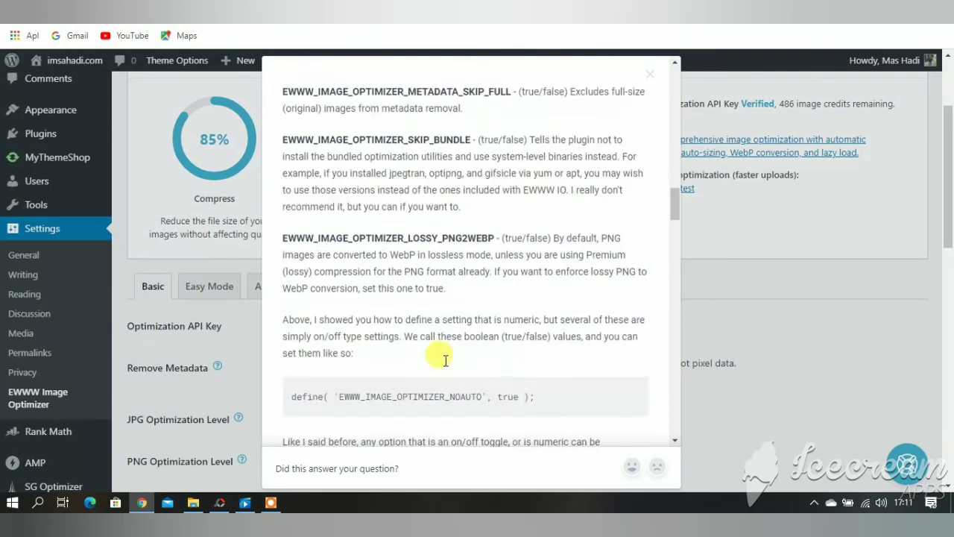
scroll(445, 359, "down", 2)
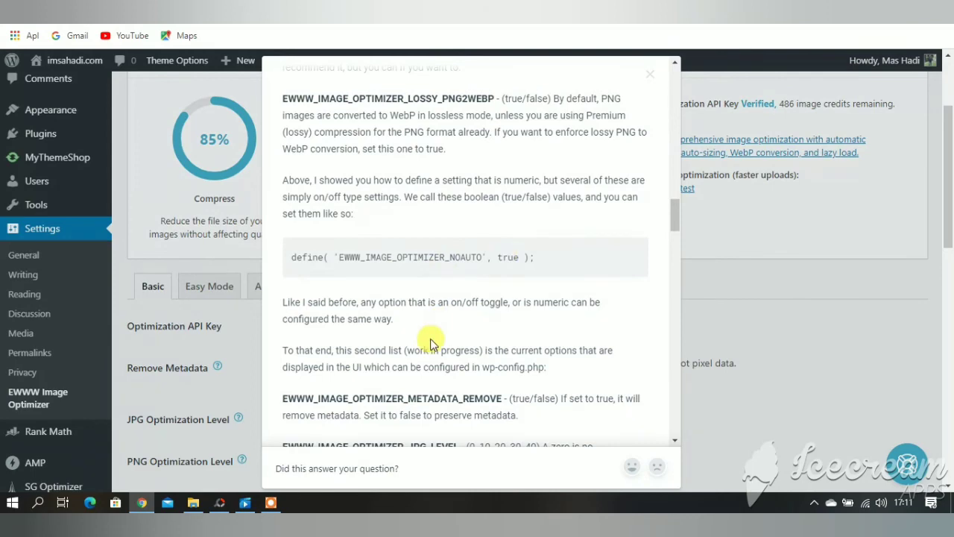
scroll(430, 338, "down", 2)
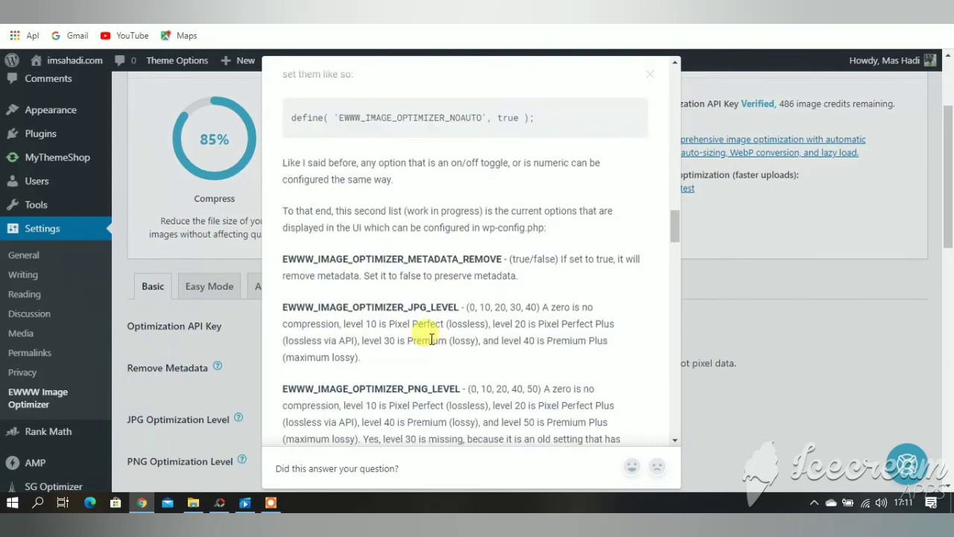
scroll(430, 339, "up", 14)
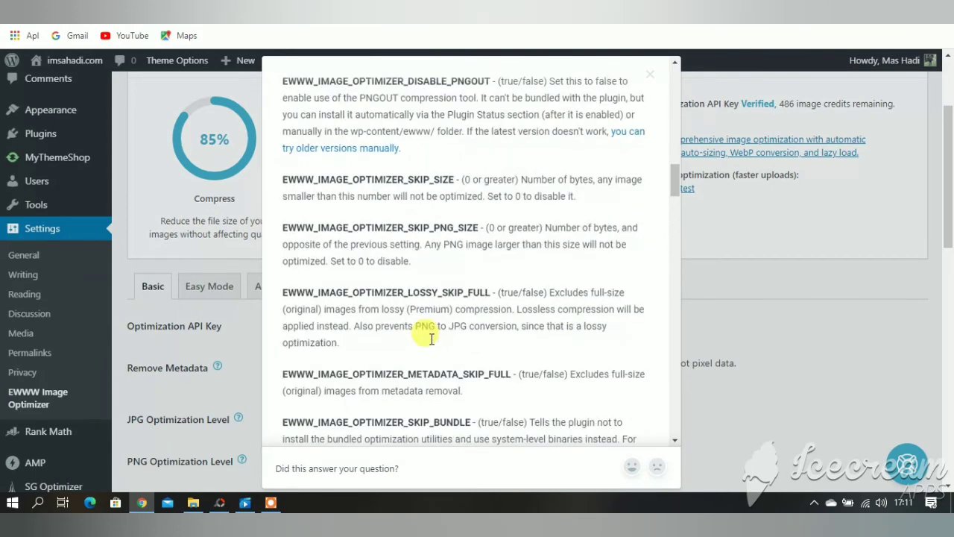
scroll(430, 344, "up", 12)
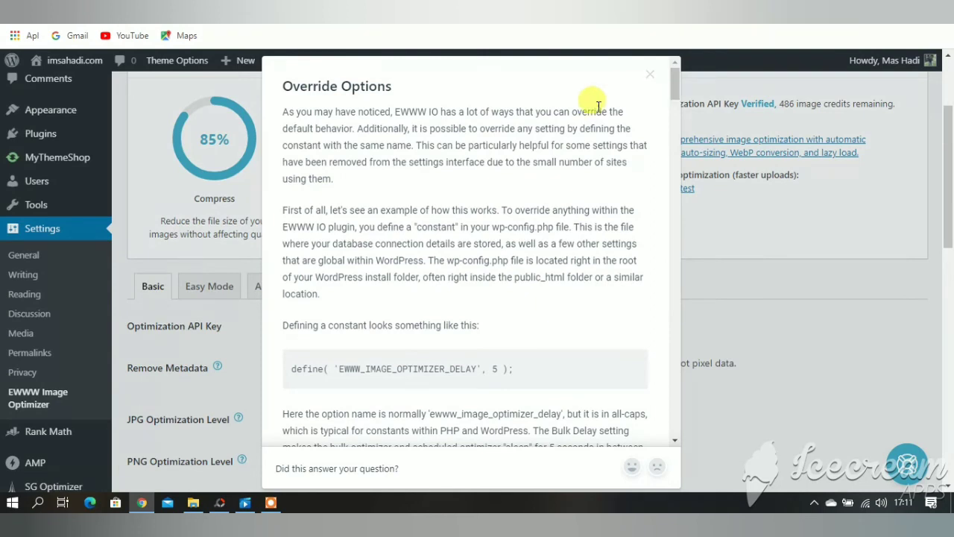
Close the Override Options documentation, open the Support settings, and examine the embedded help, debugging and debugging information sections.
left_click(647, 77)
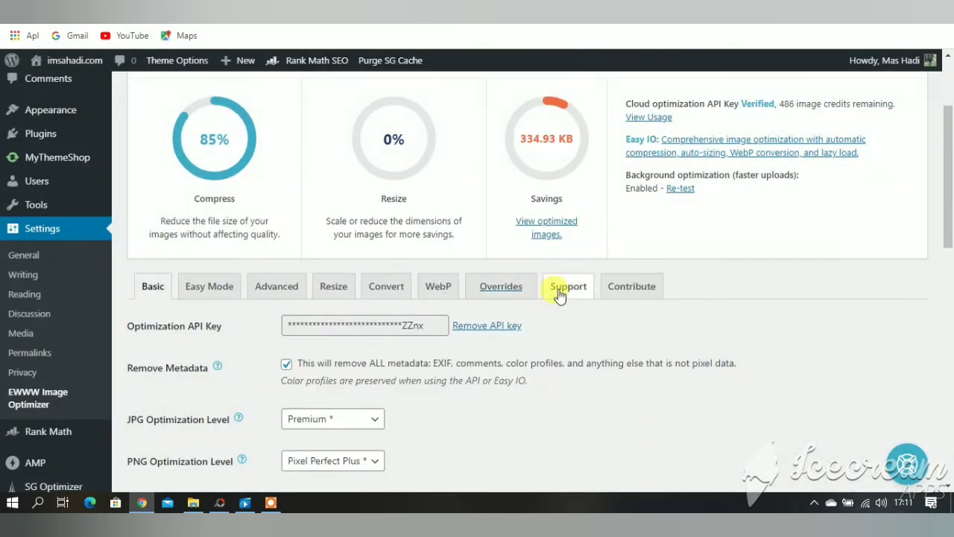
left_click(566, 291)
scroll(405, 348, "down", 1)
scroll(402, 349, "down", 1)
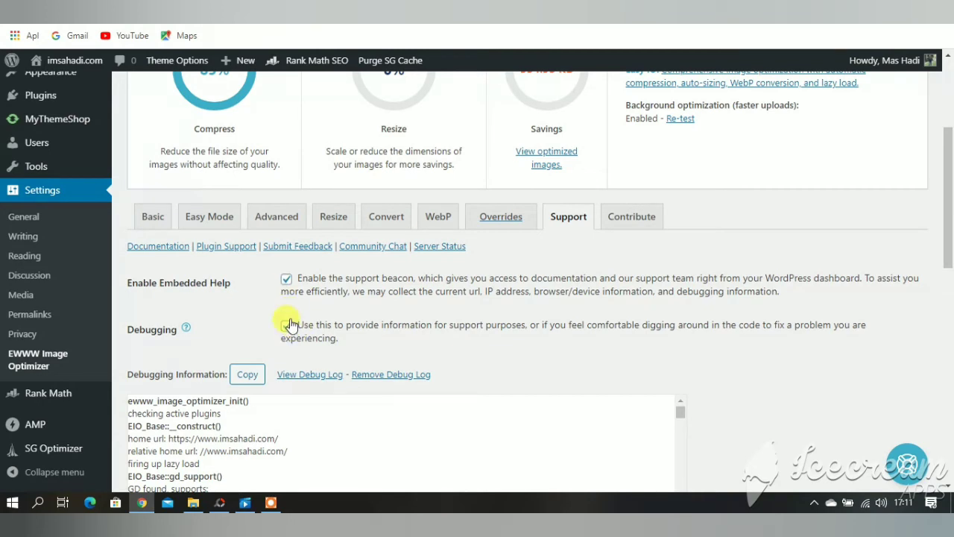
scroll(316, 335, "down", 2)
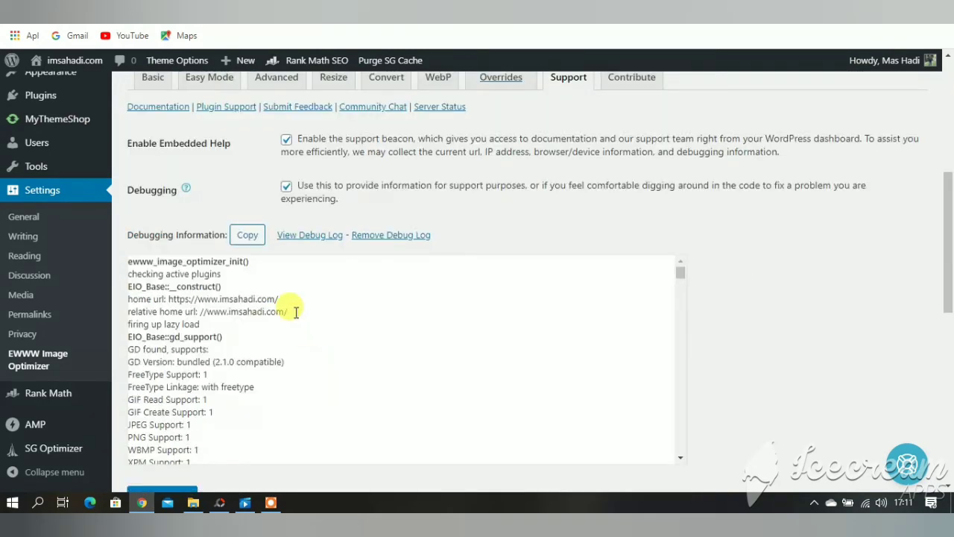
scroll(335, 328, "down", 2)
scroll(498, 379, "down", 2)
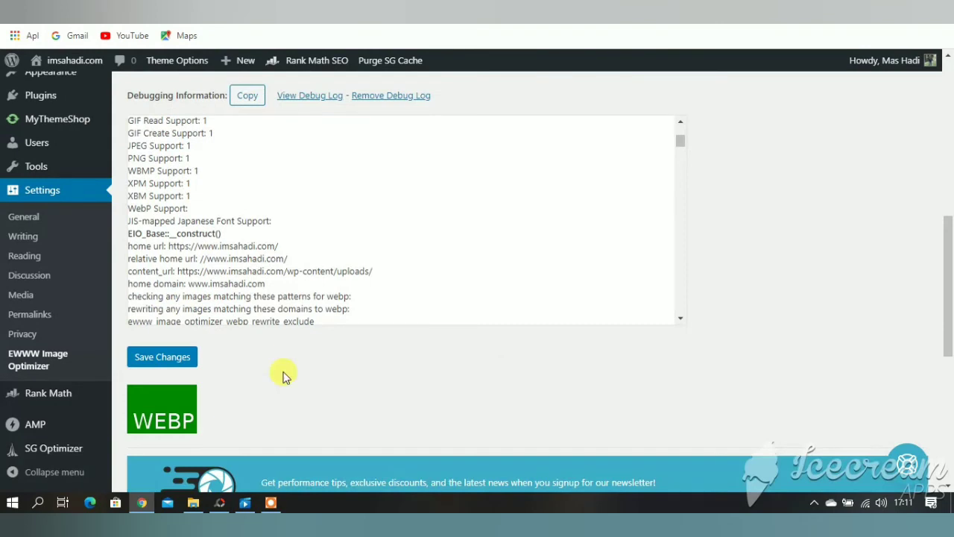
scroll(324, 364, "up", 1)
scroll(322, 359, "up", 1)
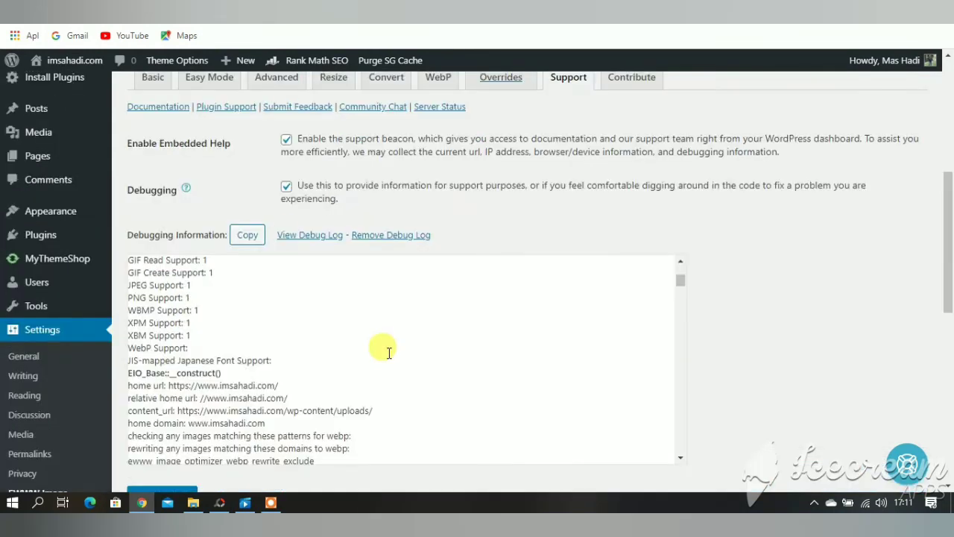
Copy the debugging information and save the Support settings with Enable Embedded Help and Debugging enabled.
left_click(245, 237)
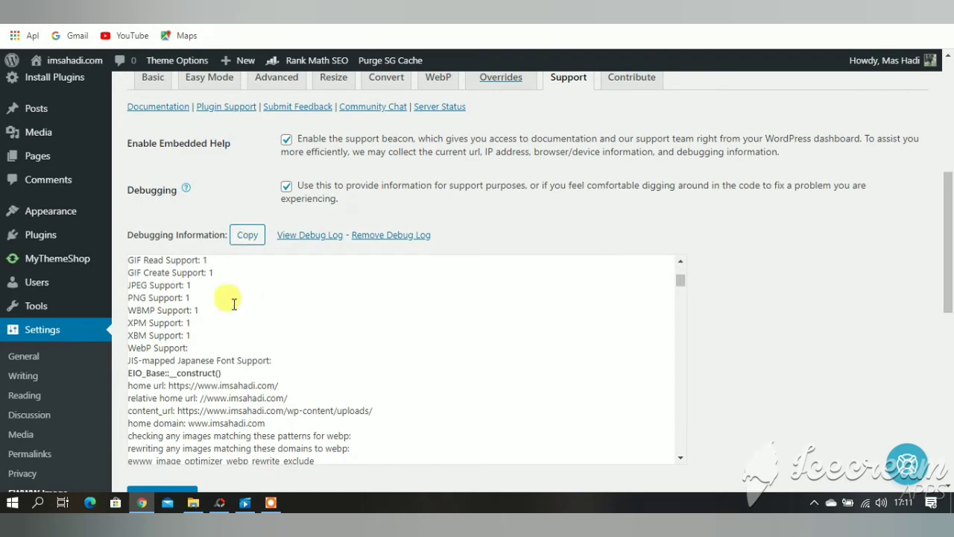
scroll(305, 329, "down", 7)
scroll(304, 328, "down", 1)
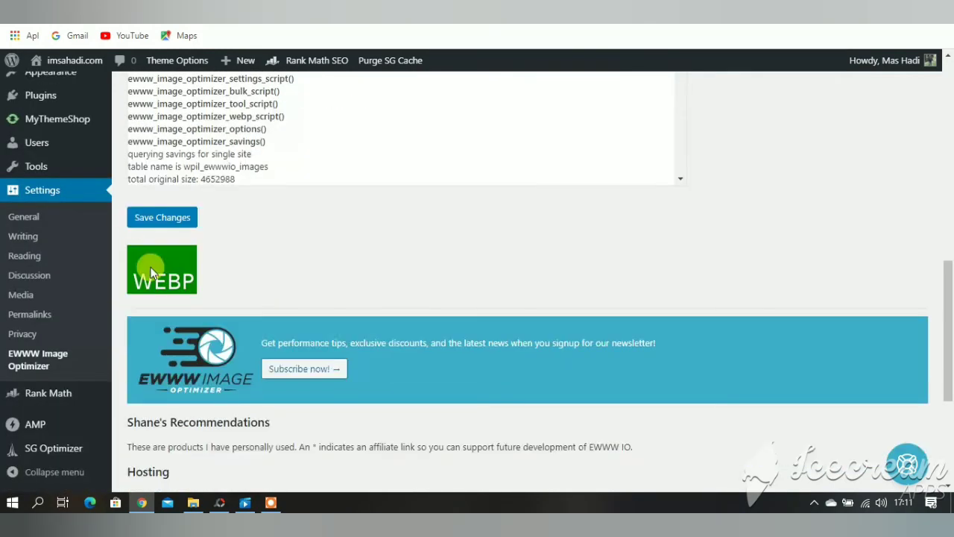
left_click(161, 219)
scroll(266, 262, "up", 3)
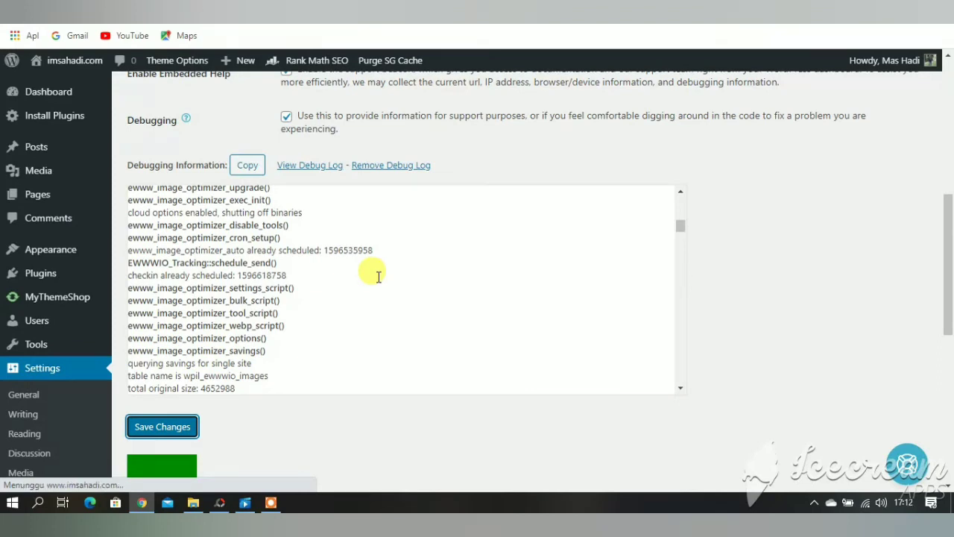
scroll(378, 277, "up", 10)
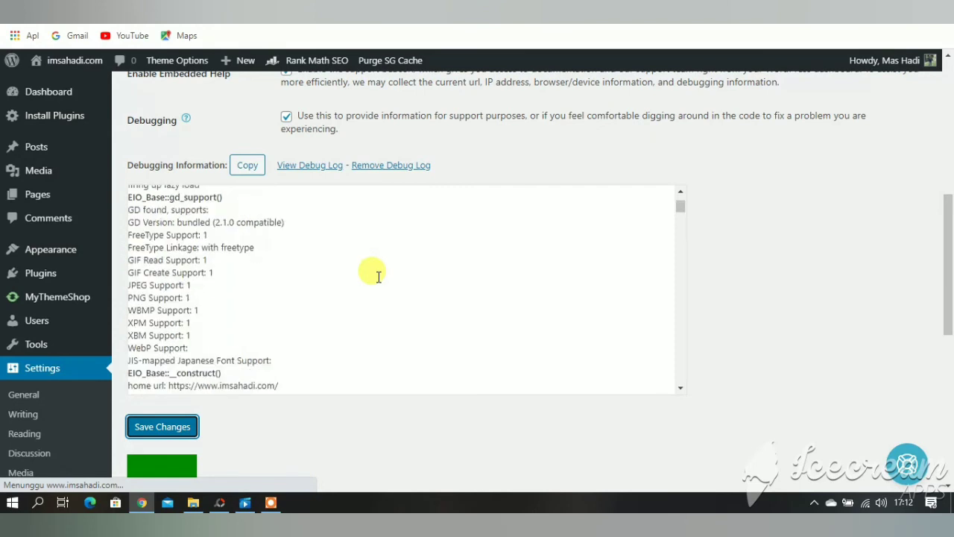
scroll(379, 277, "up", 3)
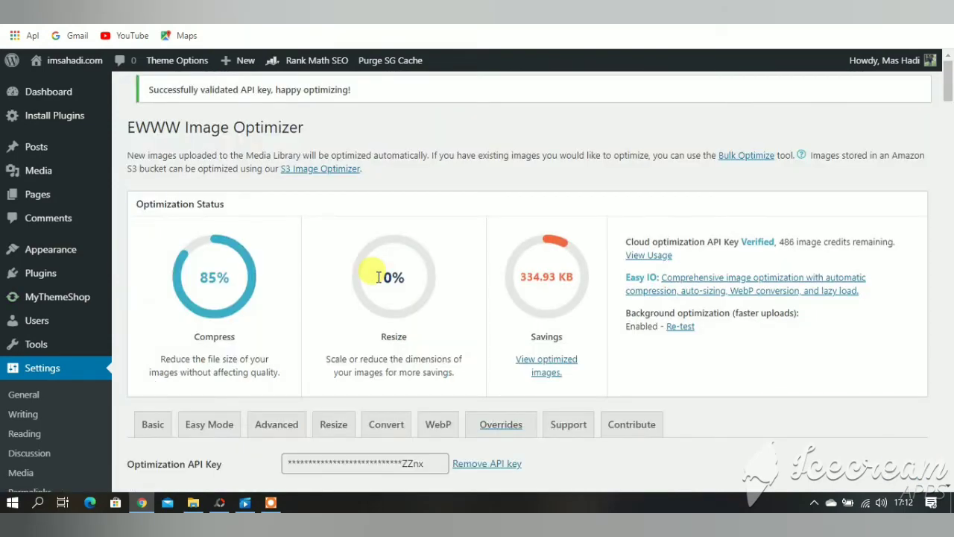
Open the Contribute settings, leave Allow Usage Tracking enabled, and save the changes.
scroll(376, 274, "down", 2)
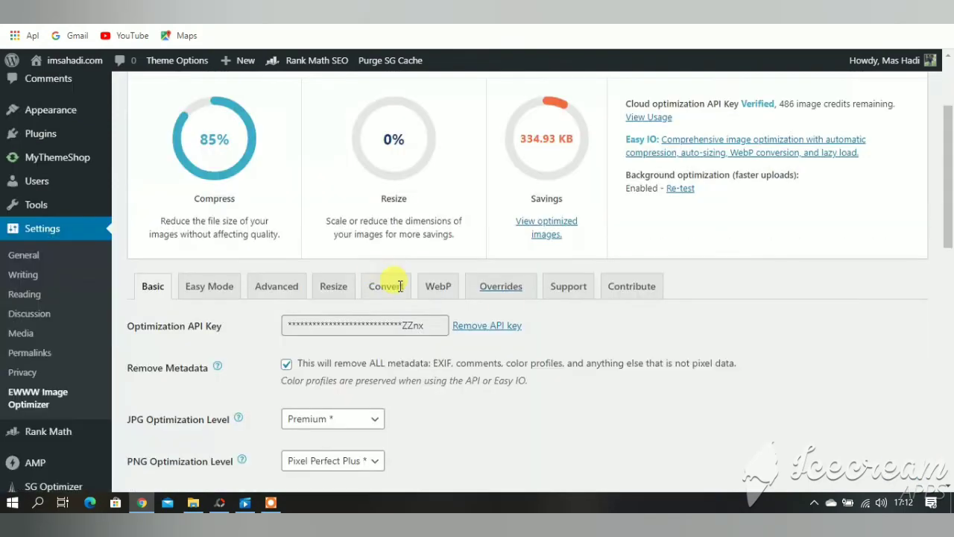
left_click(571, 294)
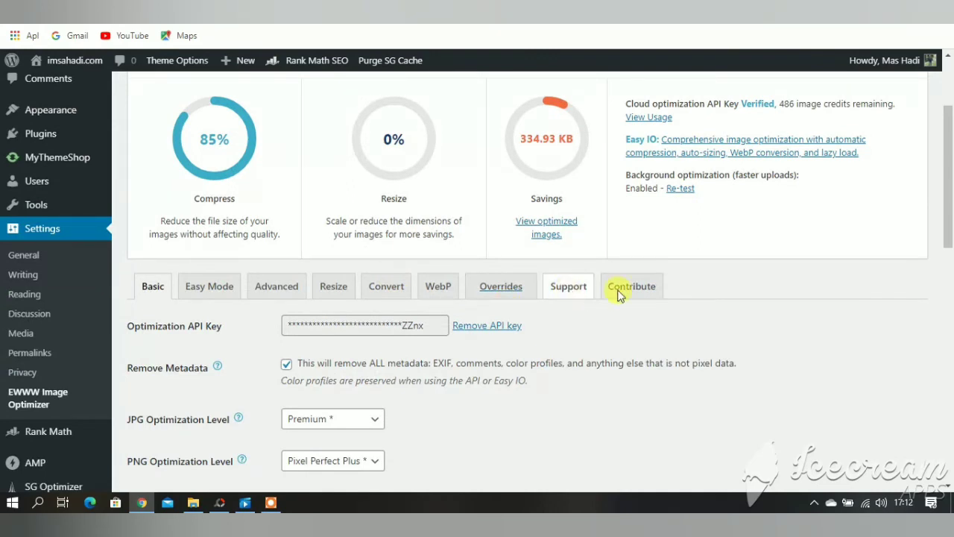
left_click(621, 291)
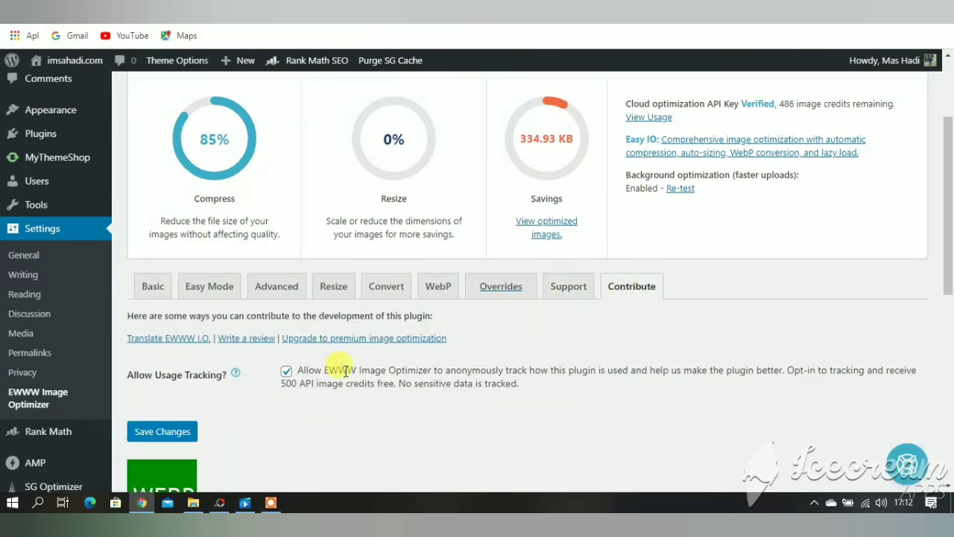
scroll(390, 354, "down", 2)
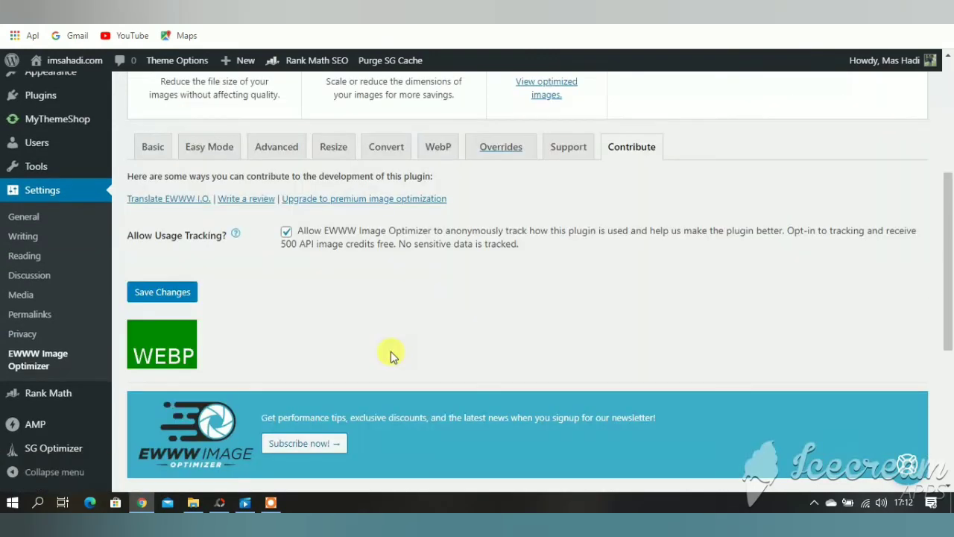
left_click(177, 293)
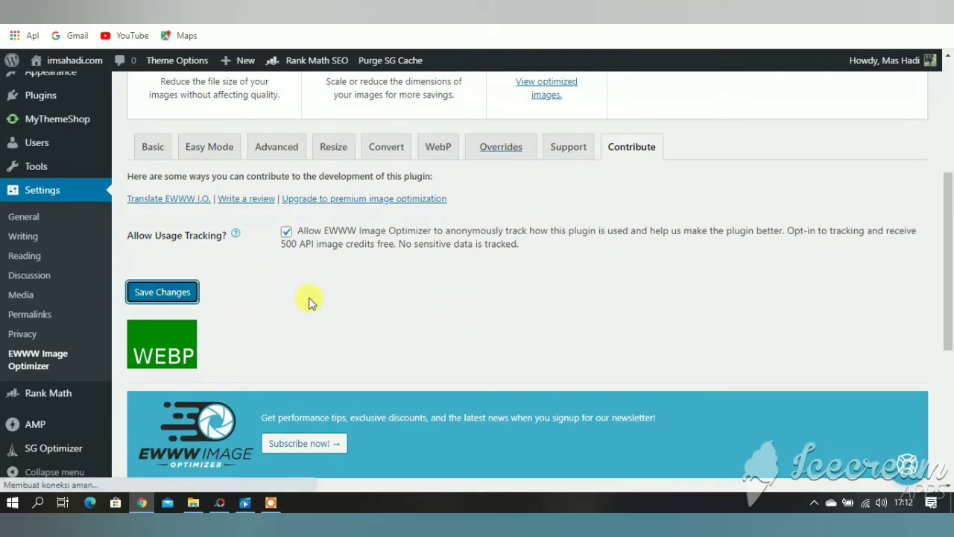
scroll(453, 305, "up", 2)
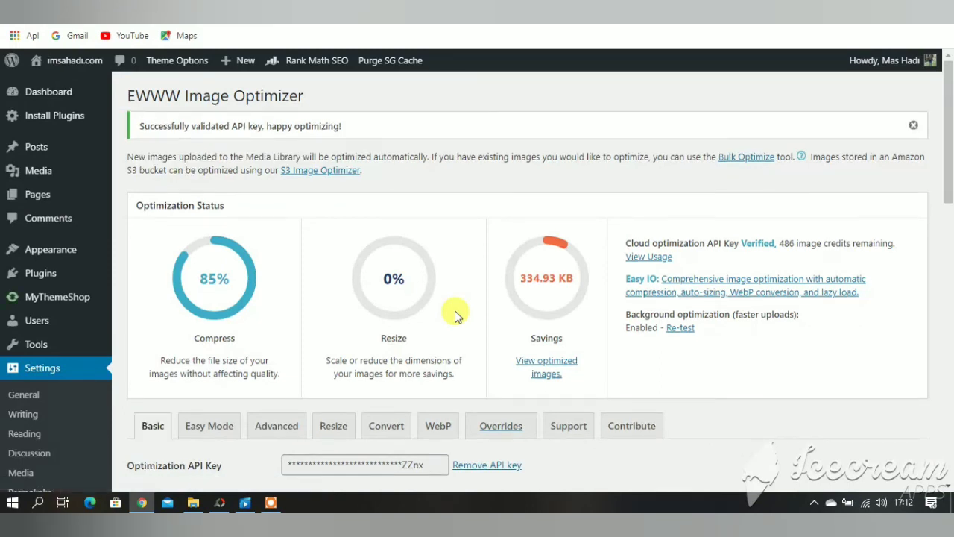
Open the optimized images page from the Savings status, show the optimized images, and look through the first page of results.
mouse_move(186, 313)
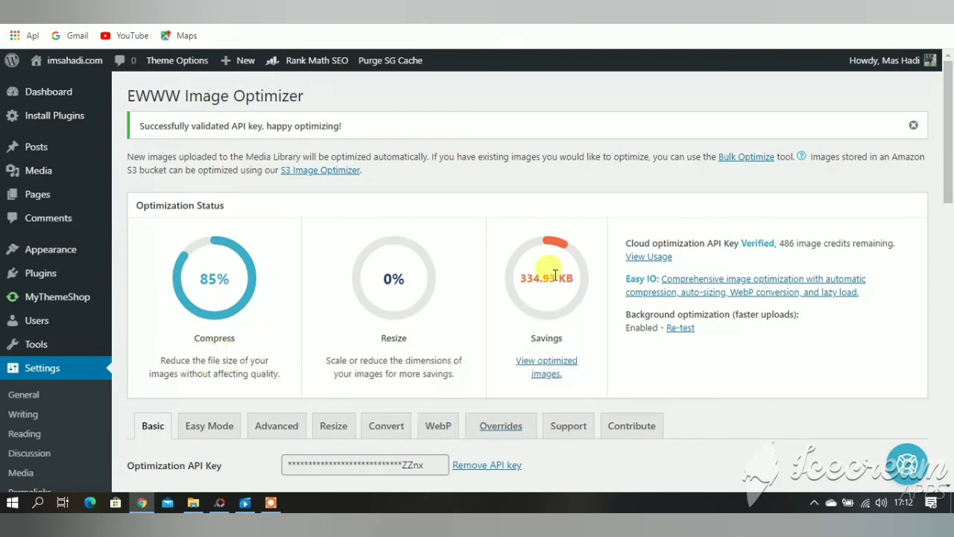
left_click(544, 369)
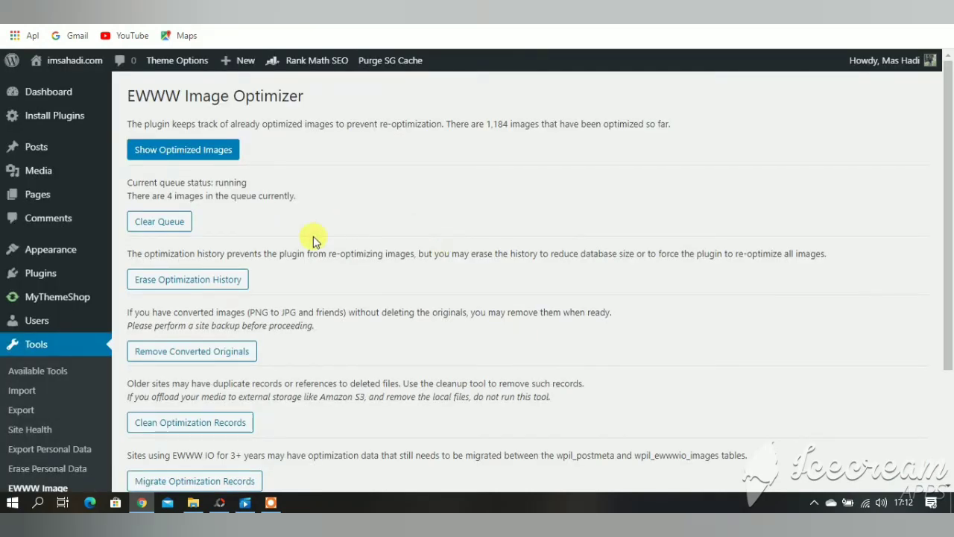
scroll(309, 239, "down", 2)
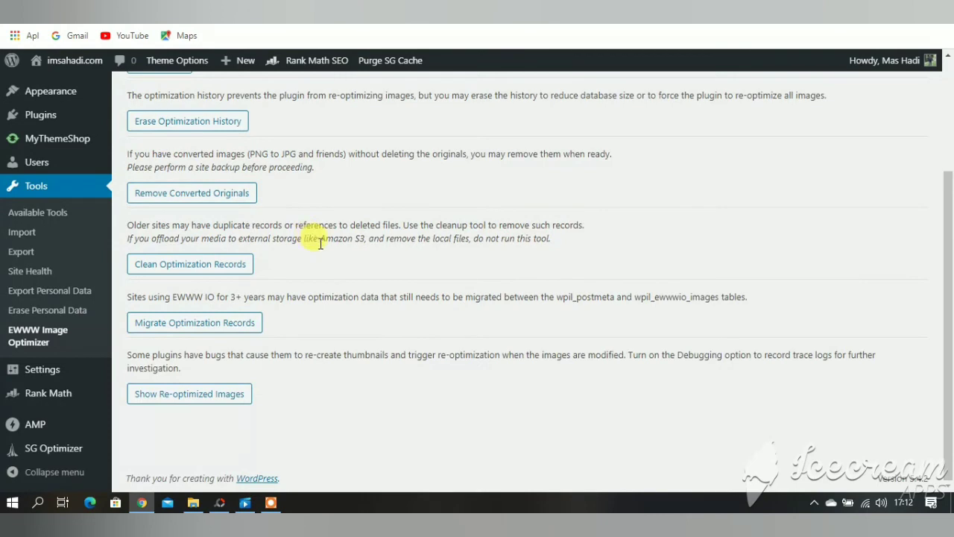
scroll(320, 242, "up", 3)
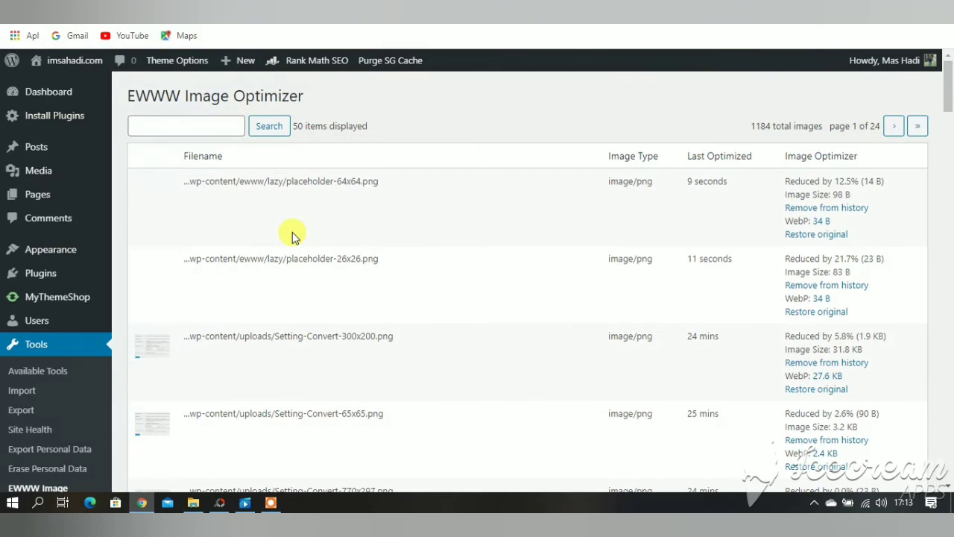
scroll(292, 236, "down", 2)
scroll(292, 236, "down", 10)
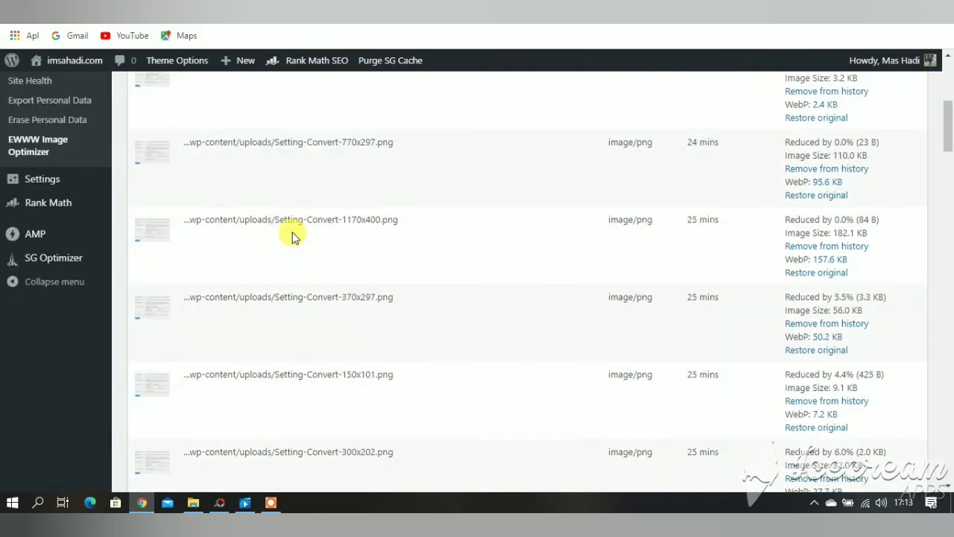
scroll(292, 235, "down", 15)
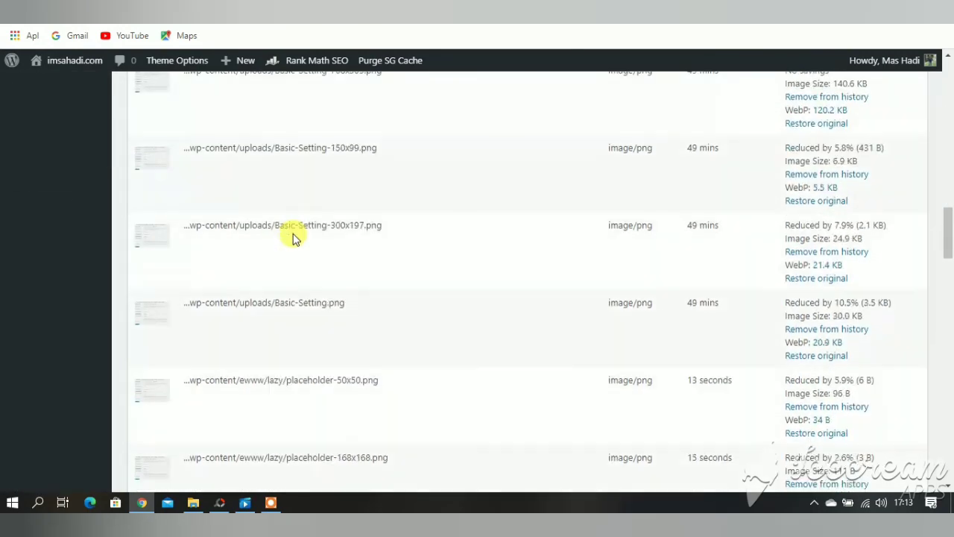
scroll(296, 236, "down", 4)
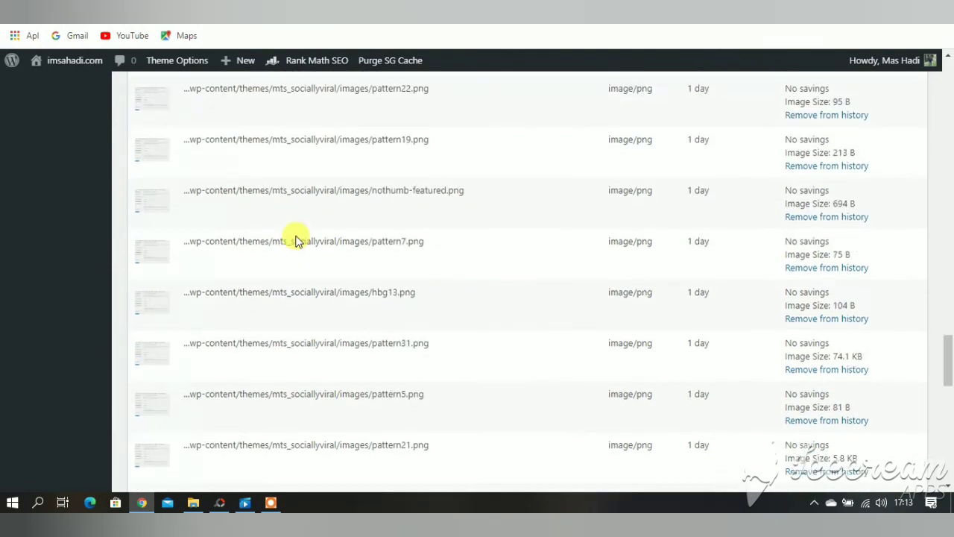
scroll(296, 238, "down", 10)
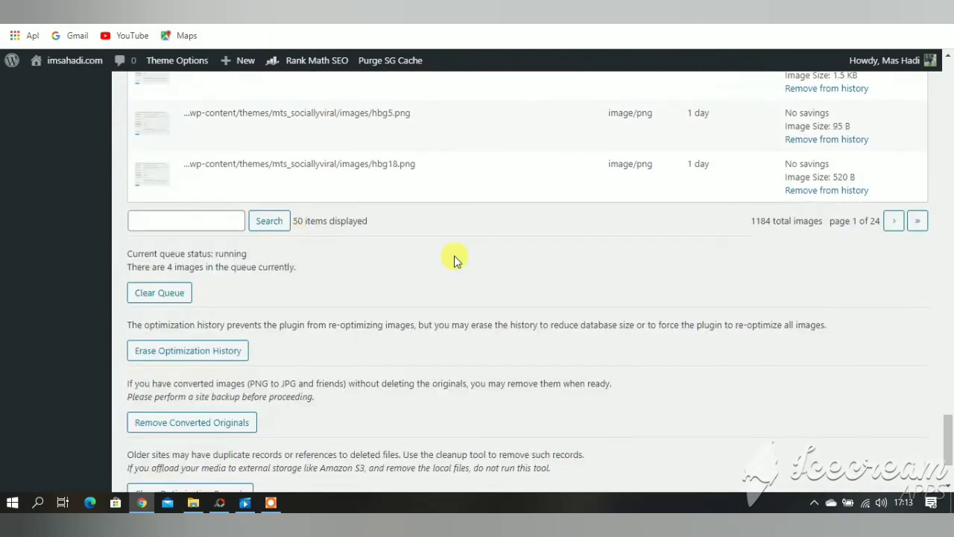
Go to page 2 of the optimized images list and examine the thumbnails, file names, image types, sizes and savings.
left_click(894, 221)
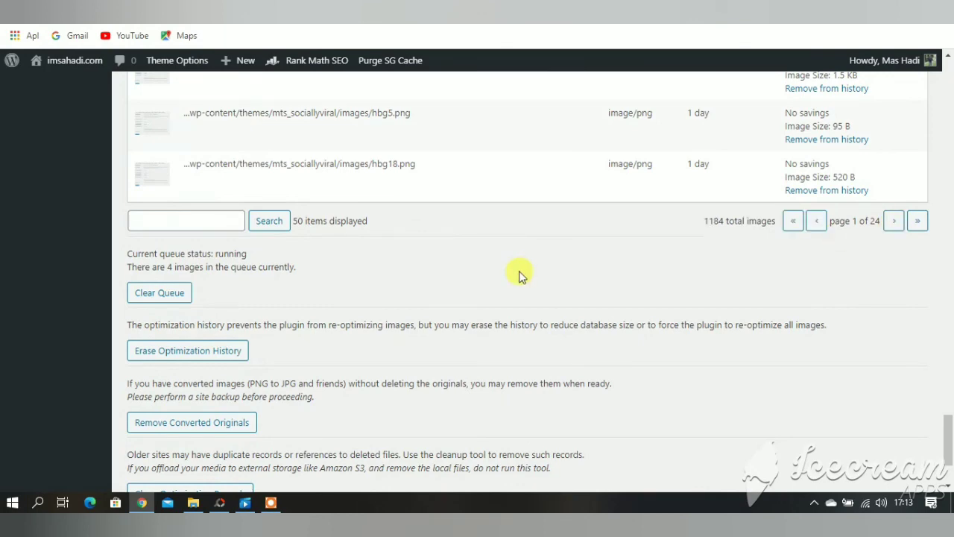
scroll(520, 275, "up", 3)
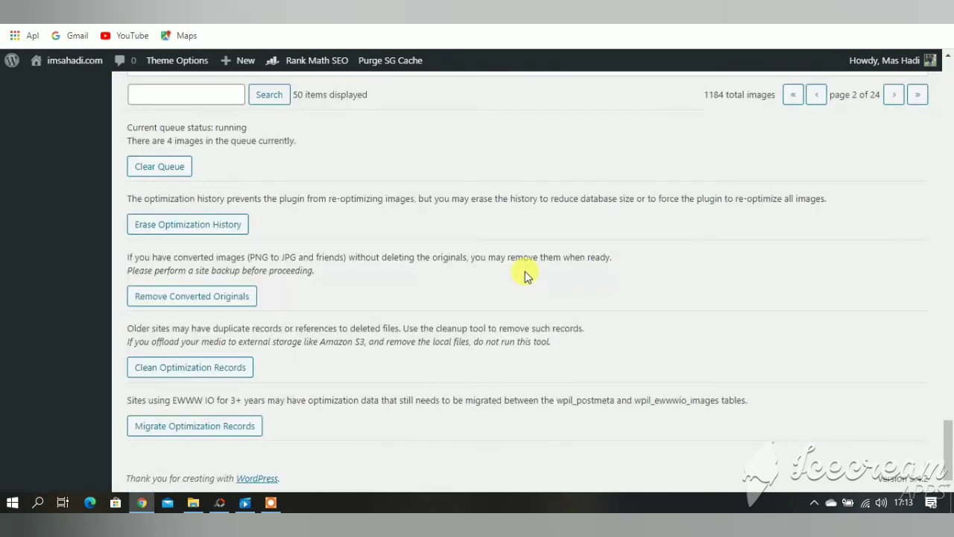
scroll(524, 273, "up", 6)
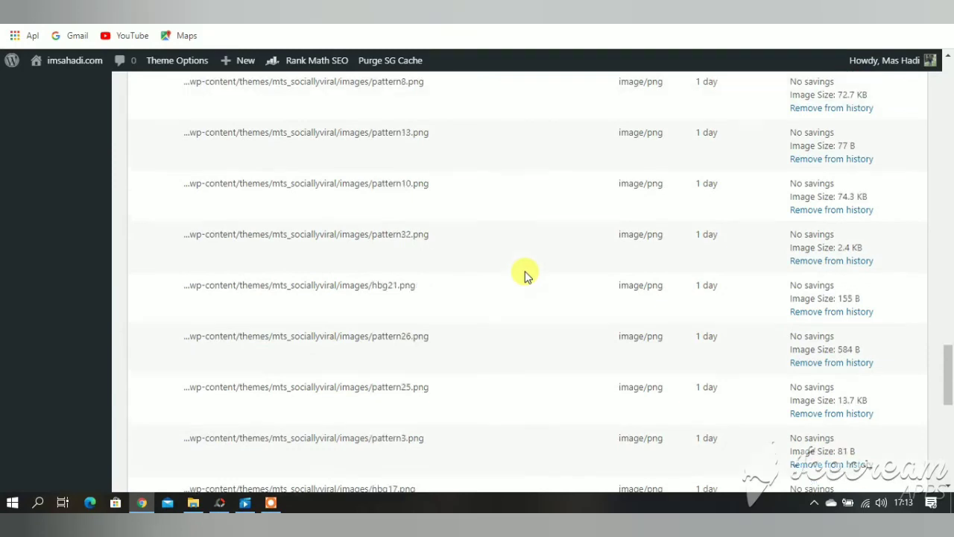
scroll(525, 275, "up", 12)
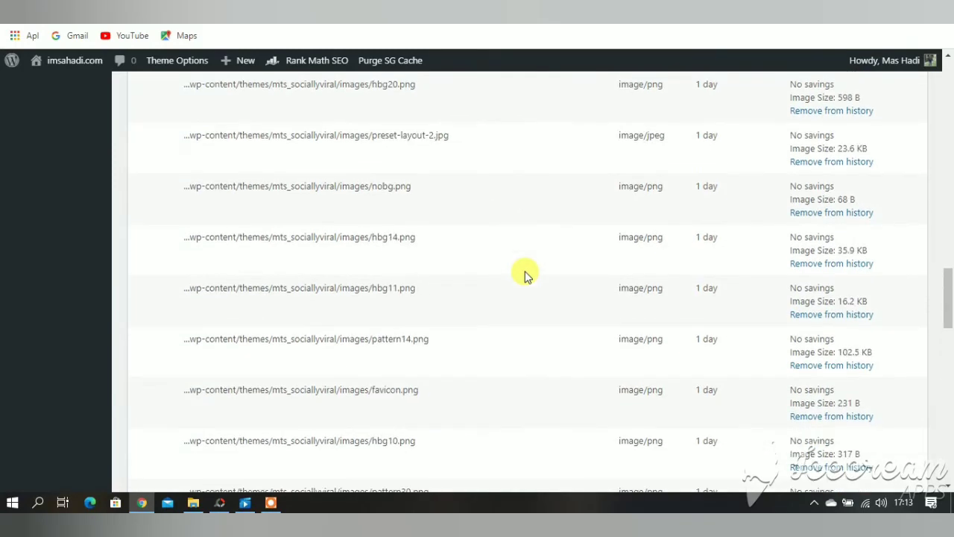
scroll(525, 275, "up", 7)
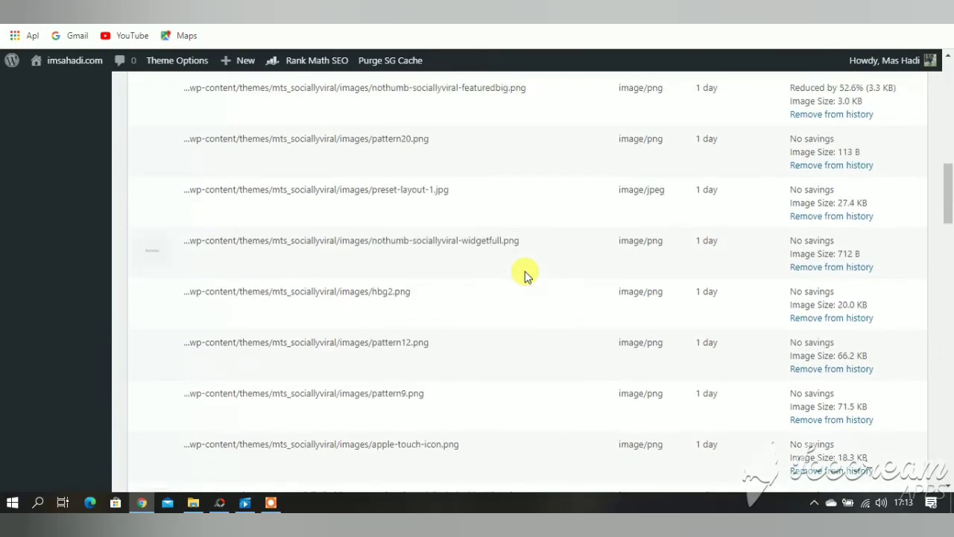
scroll(525, 275, "up", 7)
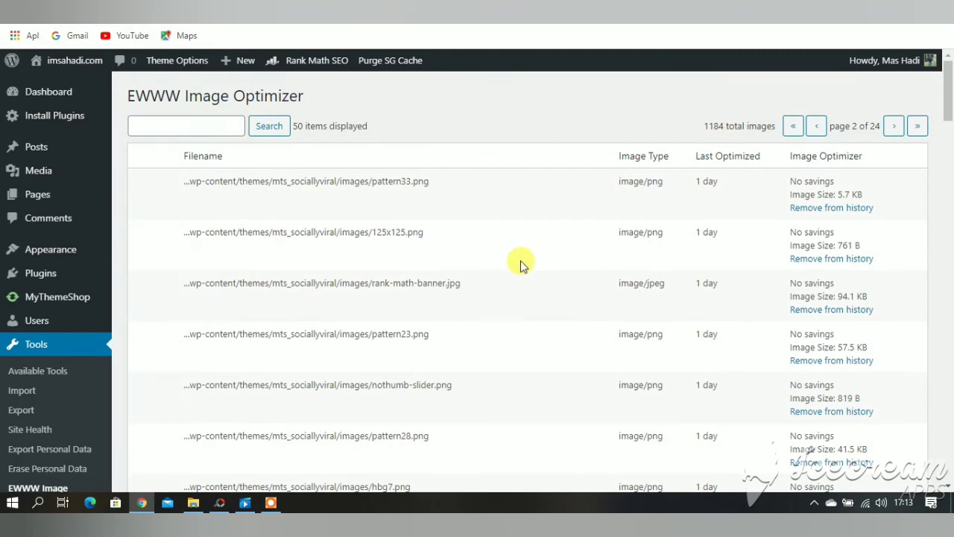
scroll(149, 231, "down", 2)
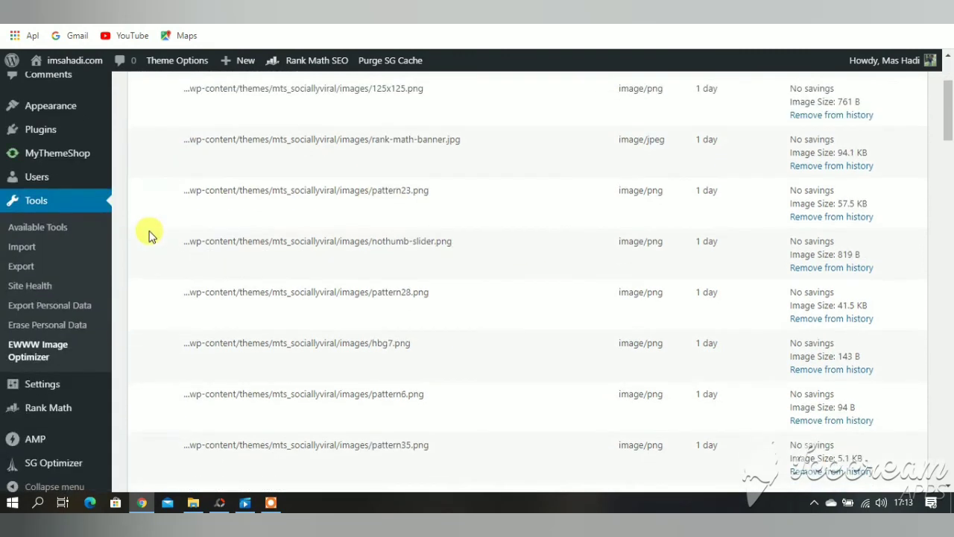
scroll(149, 235, "down", 7)
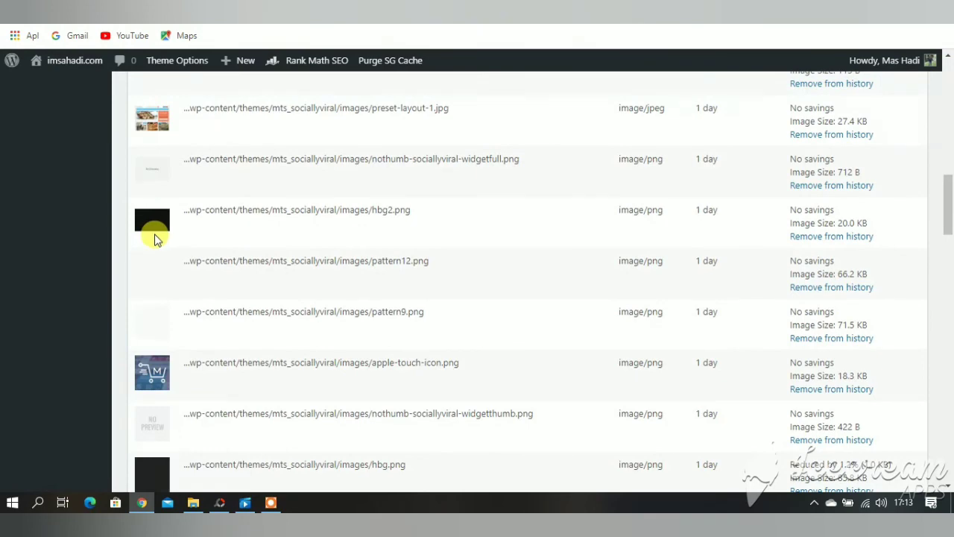
scroll(155, 237, "down", 8)
scroll(156, 240, "down", 3)
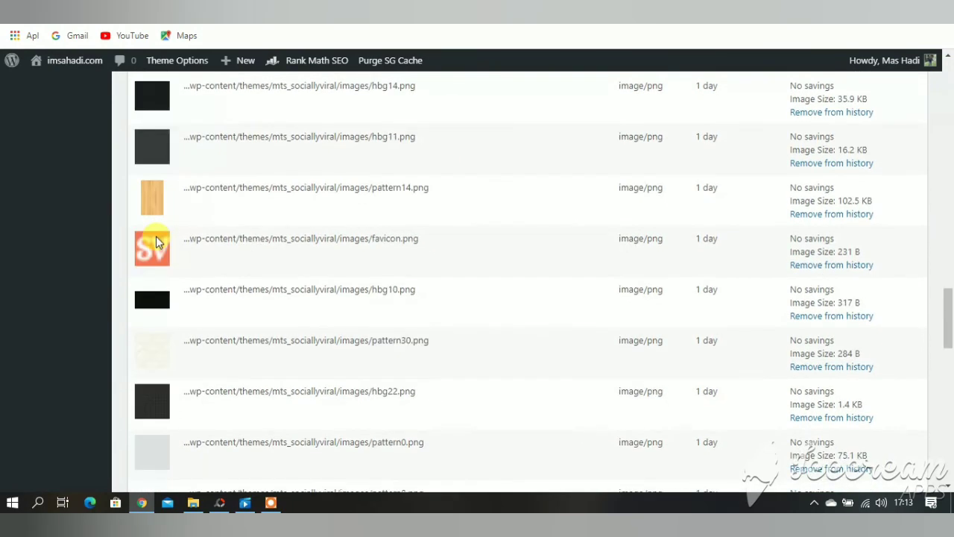
scroll(500, 336, "down", 12)
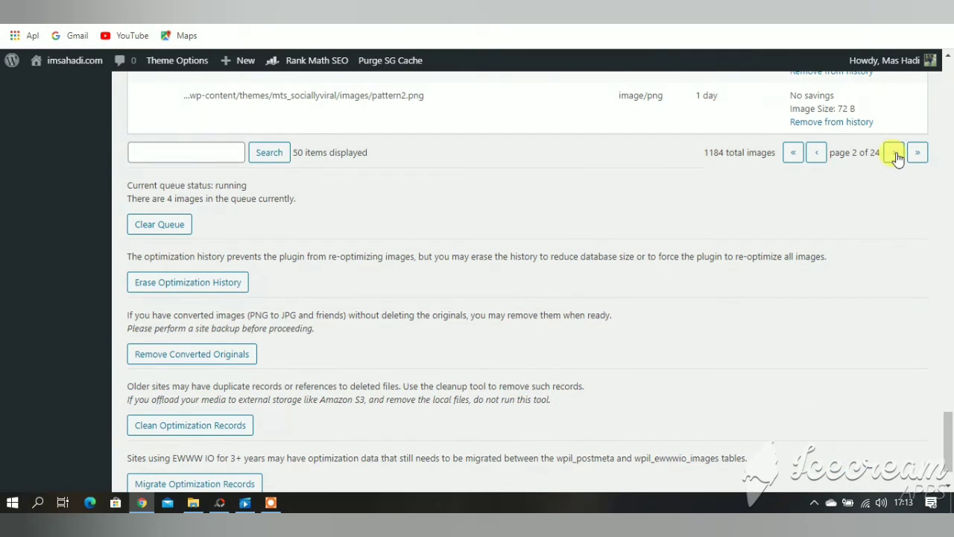
scroll(395, 250, "up", 3)
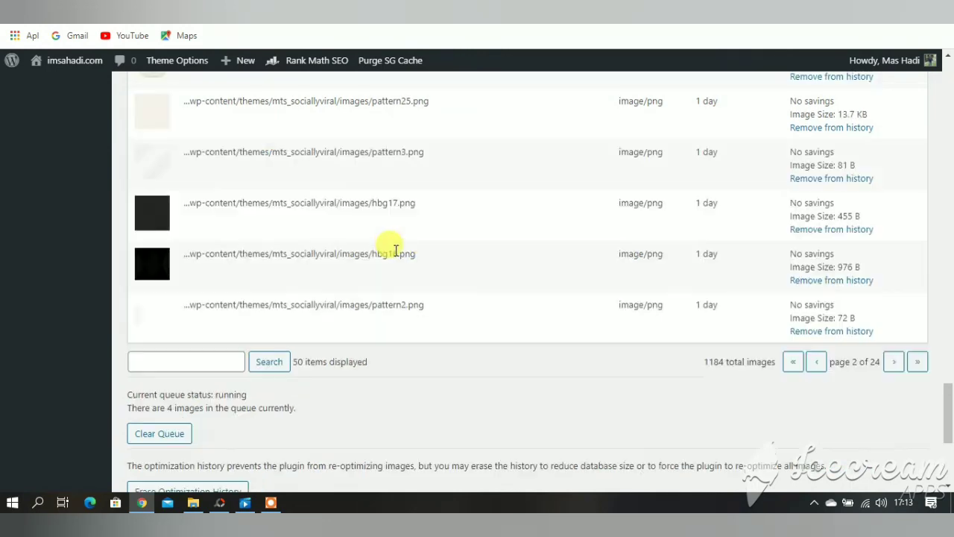
Go to page 3 of the optimized images list and examine the theme layout and pattern images with their sizes and savings.
scroll(395, 250, "up", 3)
scroll(397, 255, "up", 3)
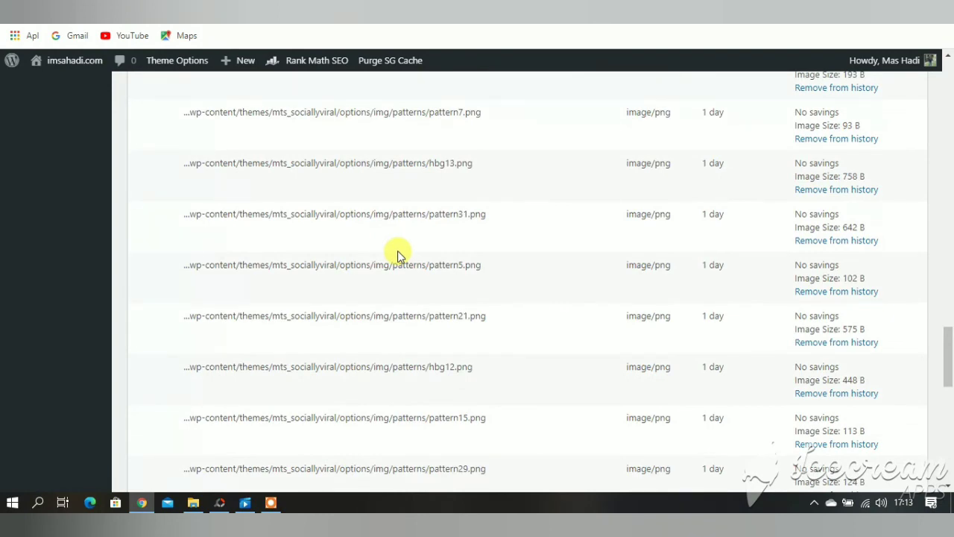
scroll(397, 250, "down", 10)
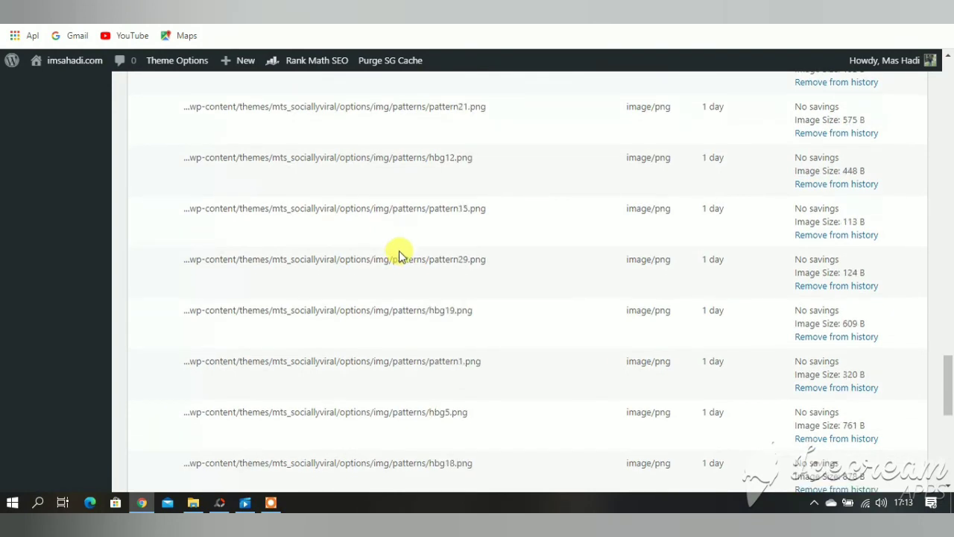
scroll(402, 253, "up", 12)
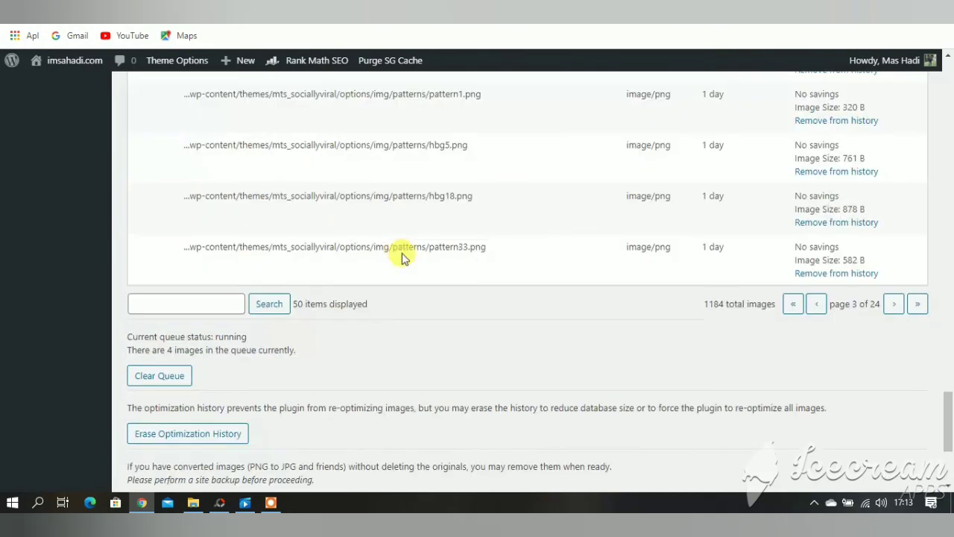
scroll(404, 255, "up", 6)
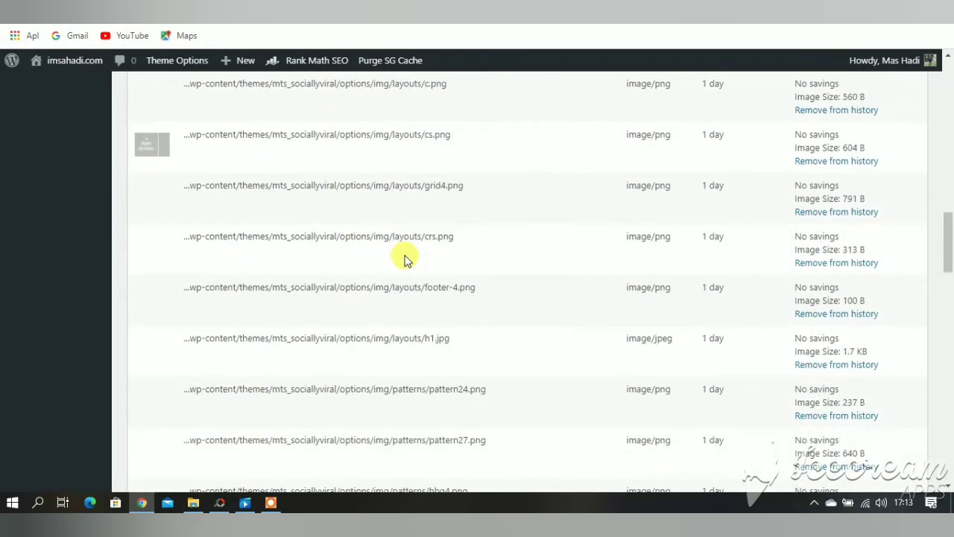
scroll(406, 260, "up", 5)
scroll(406, 259, "up", 3)
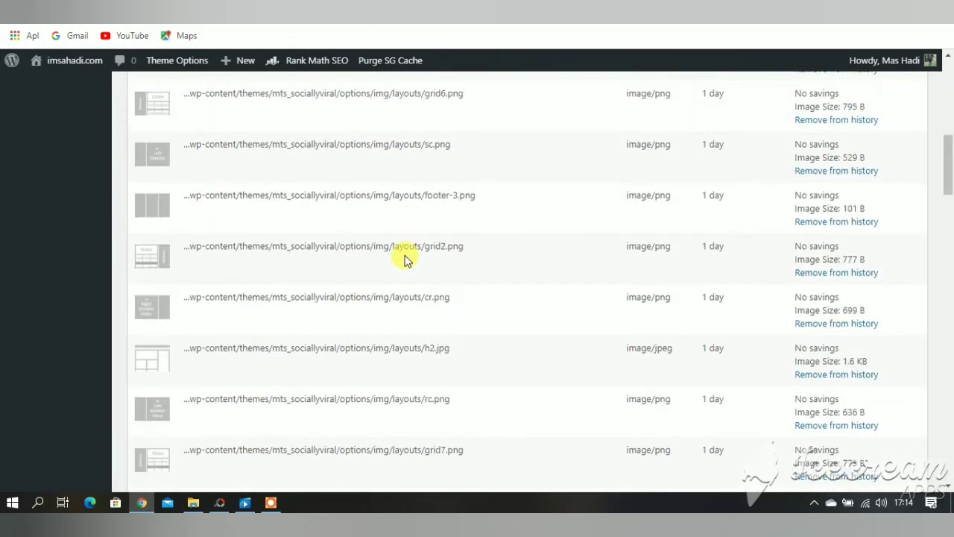
scroll(406, 260, "up", 4)
scroll(405, 256, "up", 3)
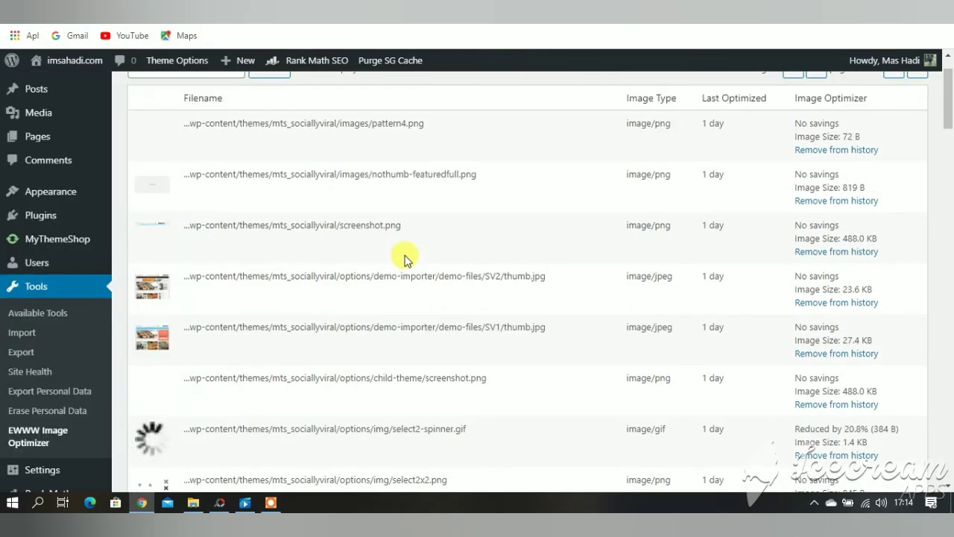
scroll(405, 256, "down", 8)
scroll(563, 289, "down", 10)
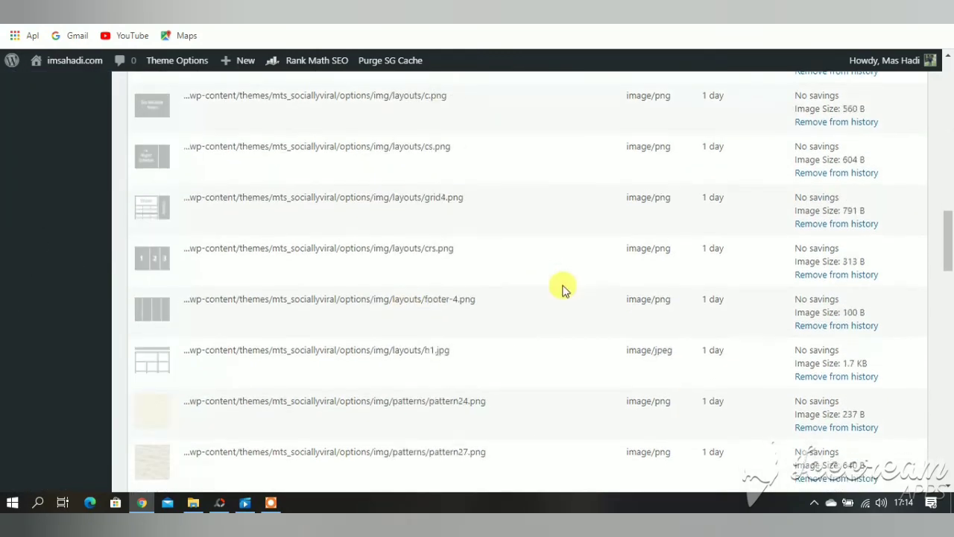
scroll(563, 289, "down", 4)
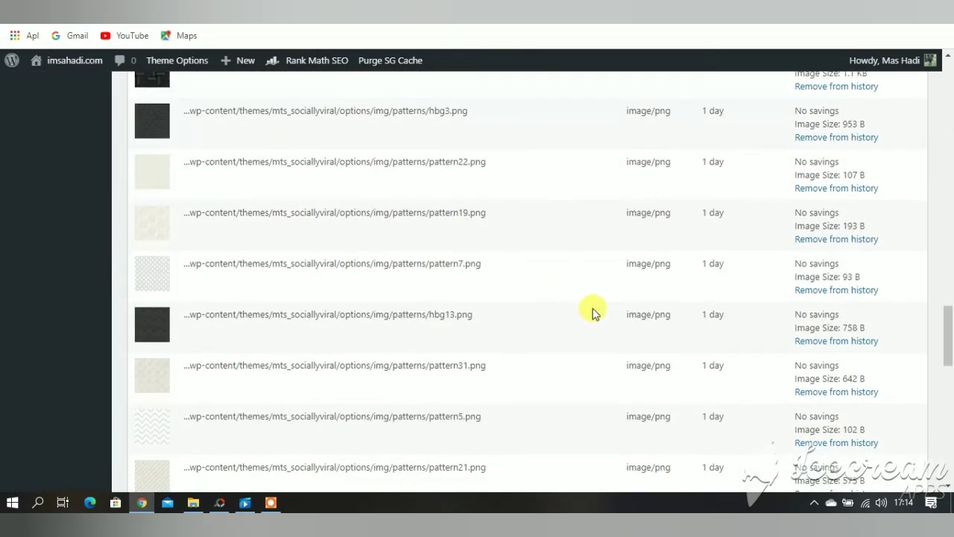
scroll(601, 313, "down", 8)
scroll(671, 330, "down", 3)
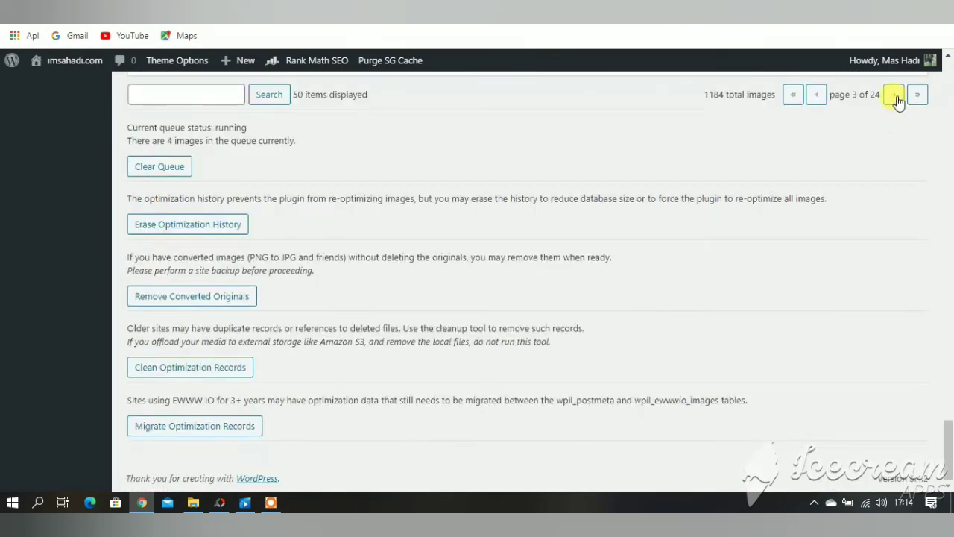
Go to page 4 of the optimized images list and look through its image types, sizes and savings.
scroll(512, 234, "up", 3)
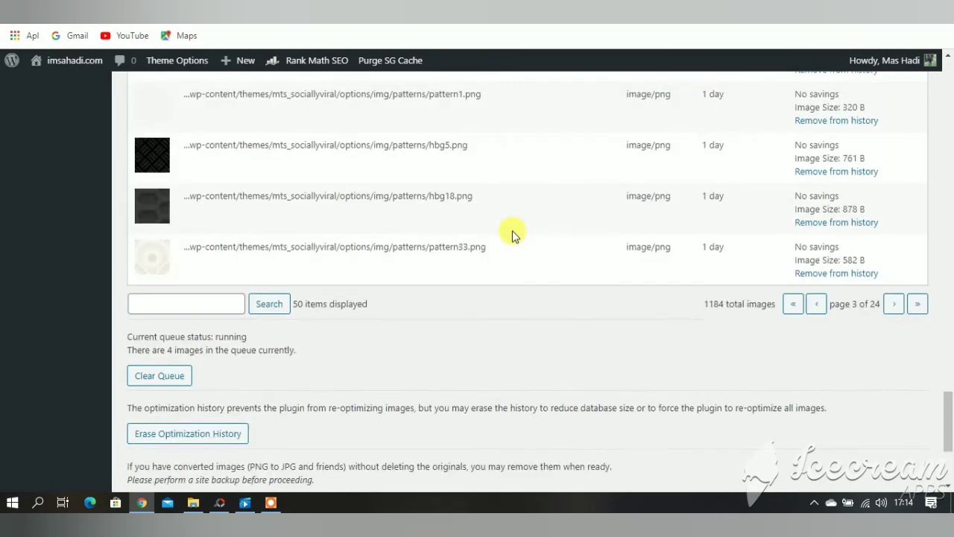
scroll(512, 233, "up", 3)
scroll(512, 233, "up", 4)
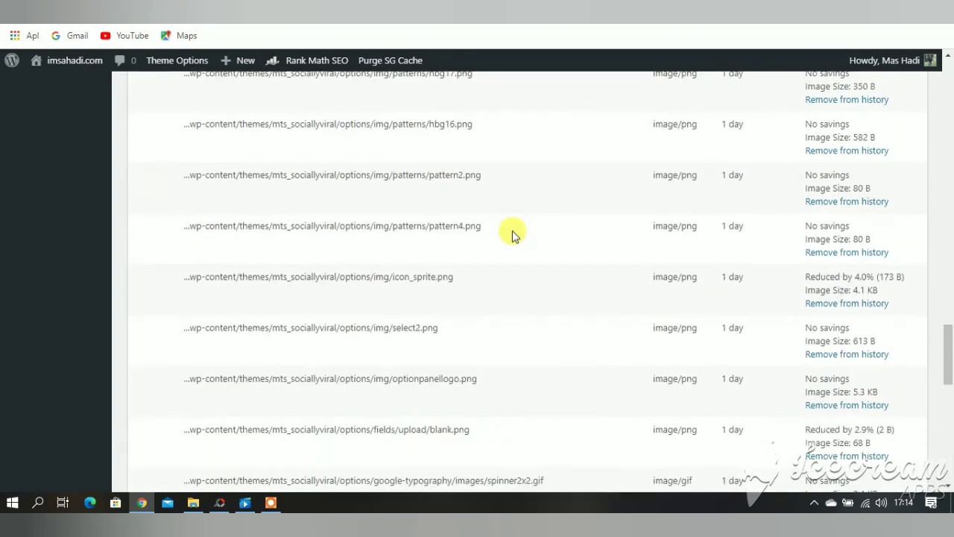
scroll(512, 233, "down", 4)
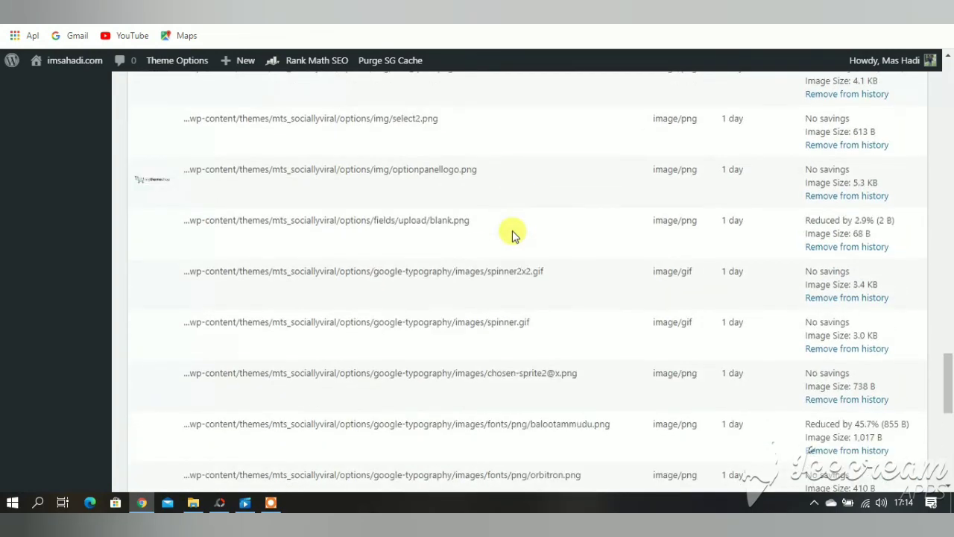
scroll(512, 233, "down", 4)
scroll(512, 233, "down", 3)
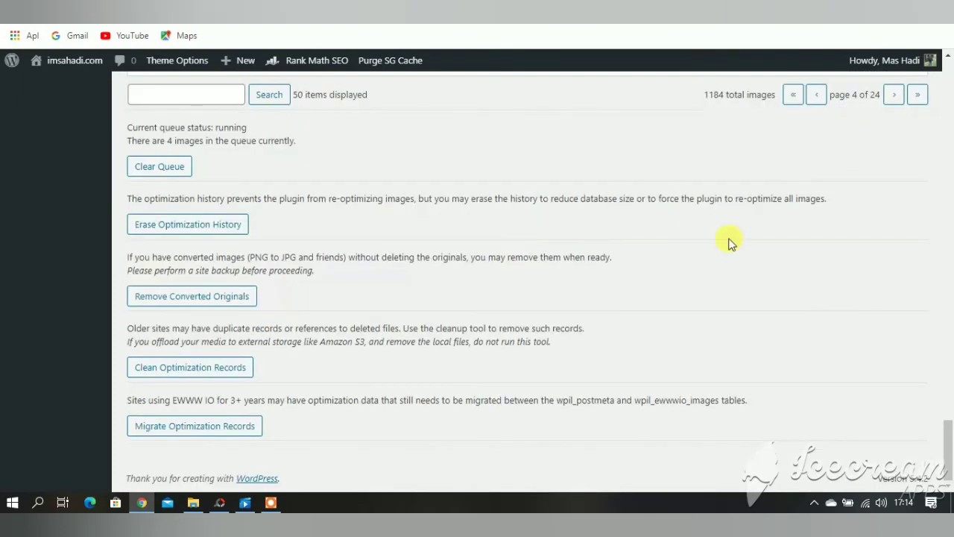
Go to page 5 of the optimized images list and review the savings of the Google typography font images.
scroll(729, 242, "up", 2)
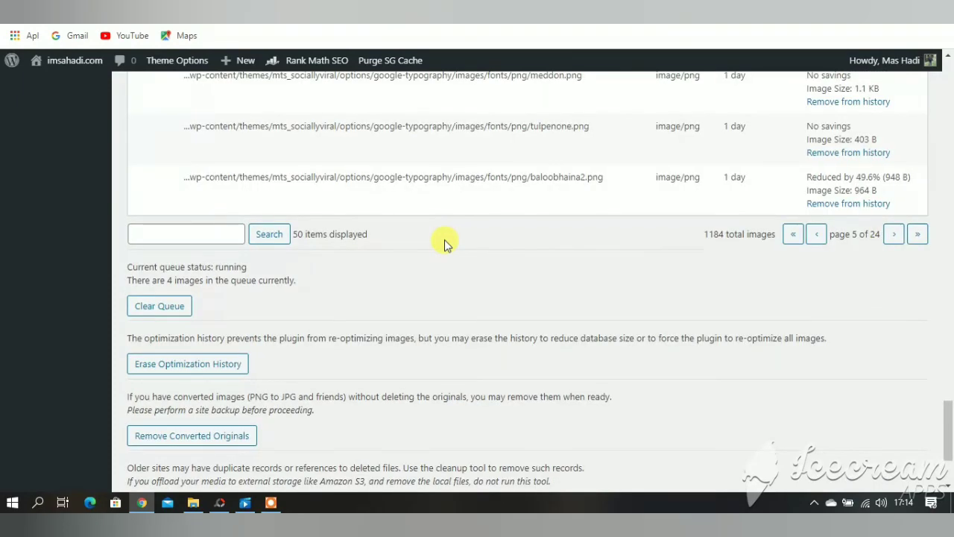
scroll(444, 239, "up", 8)
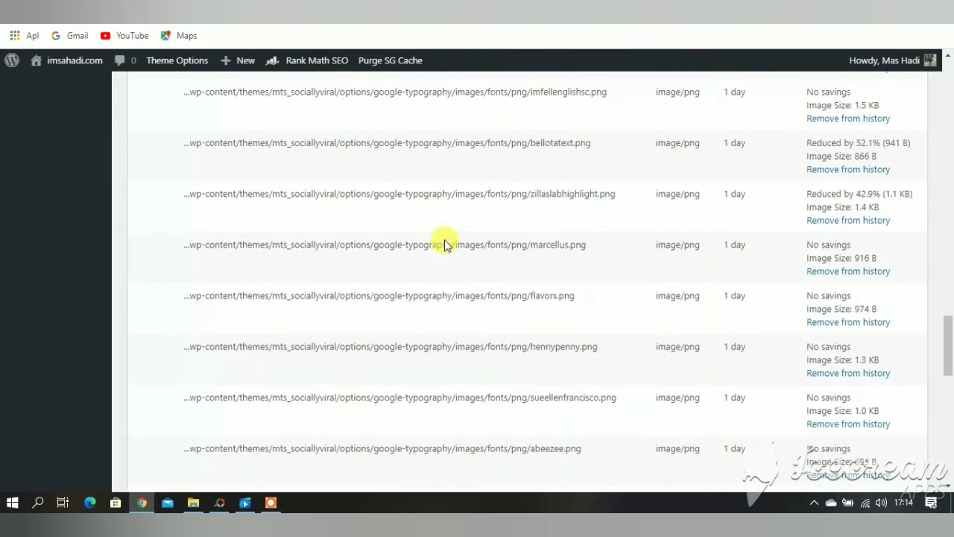
scroll(588, 320, "down", 3)
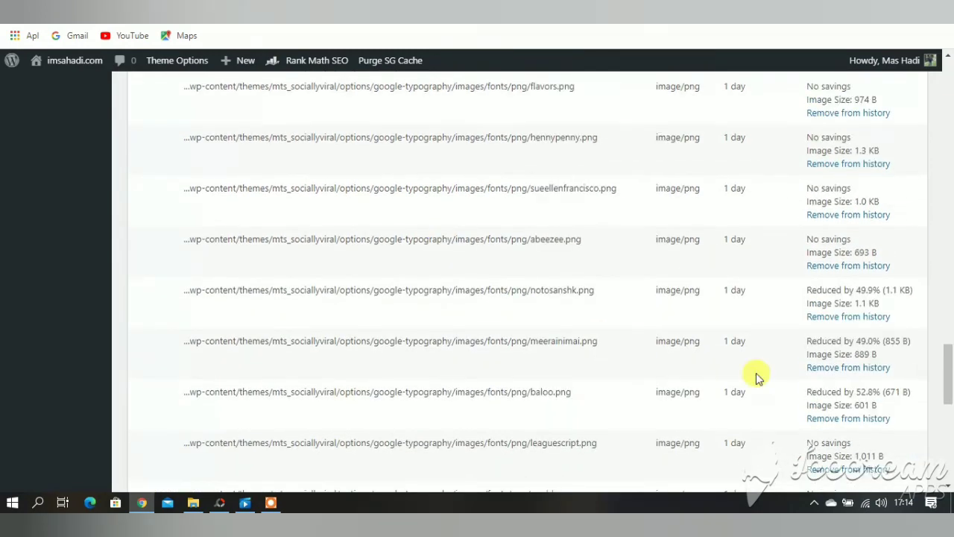
scroll(756, 378, "down", 5)
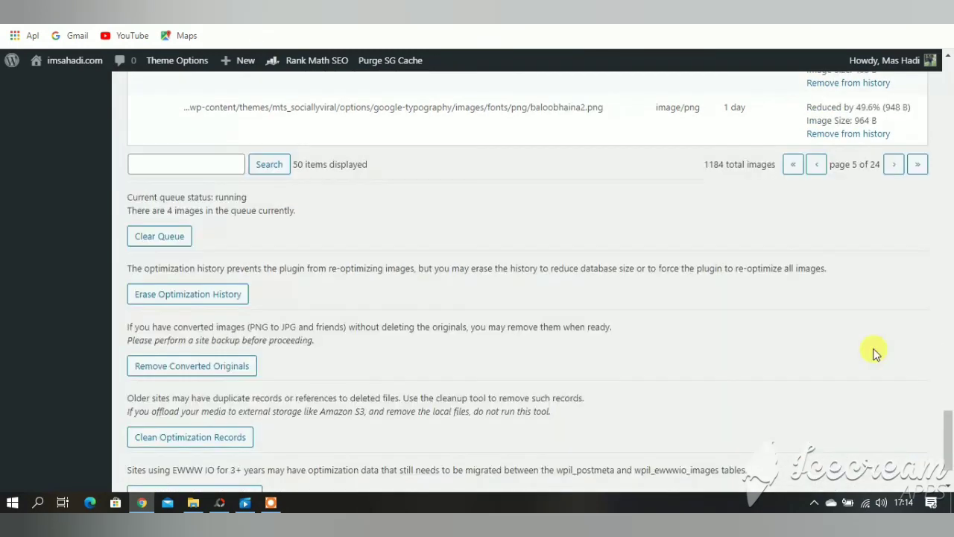
Advance to page 6 of the optimized images list and examine its file names, sizes and savings from the end back to the beginning.
left_click(892, 165)
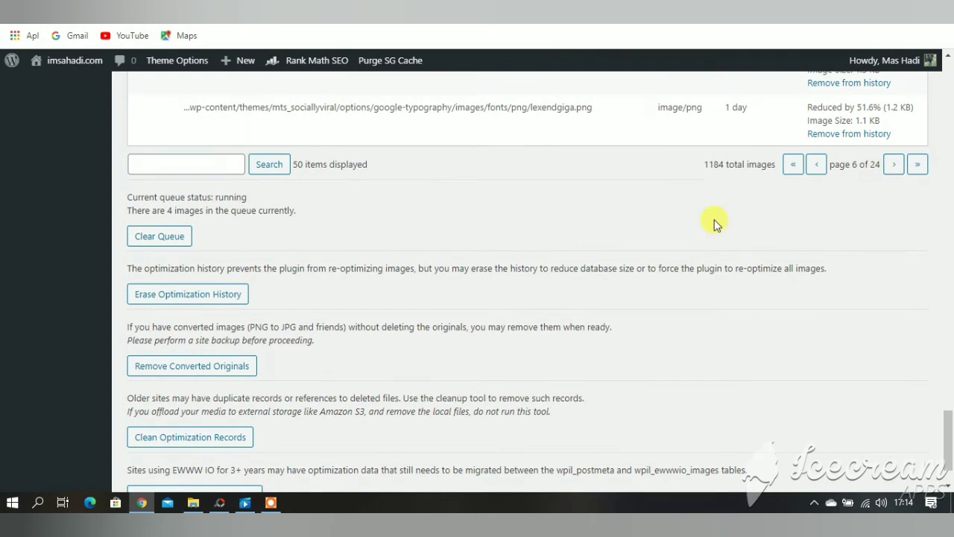
scroll(606, 241, "up", 5)
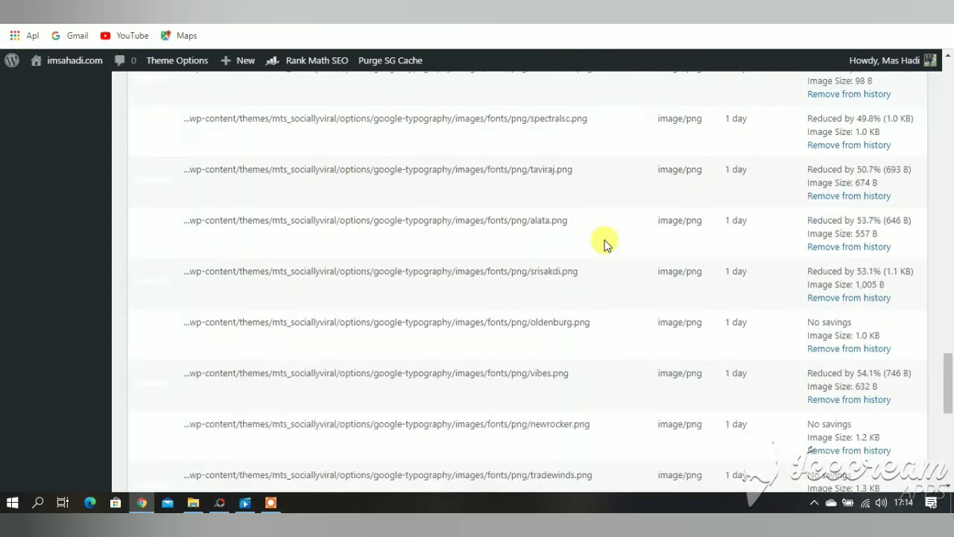
scroll(606, 243, "up", 3)
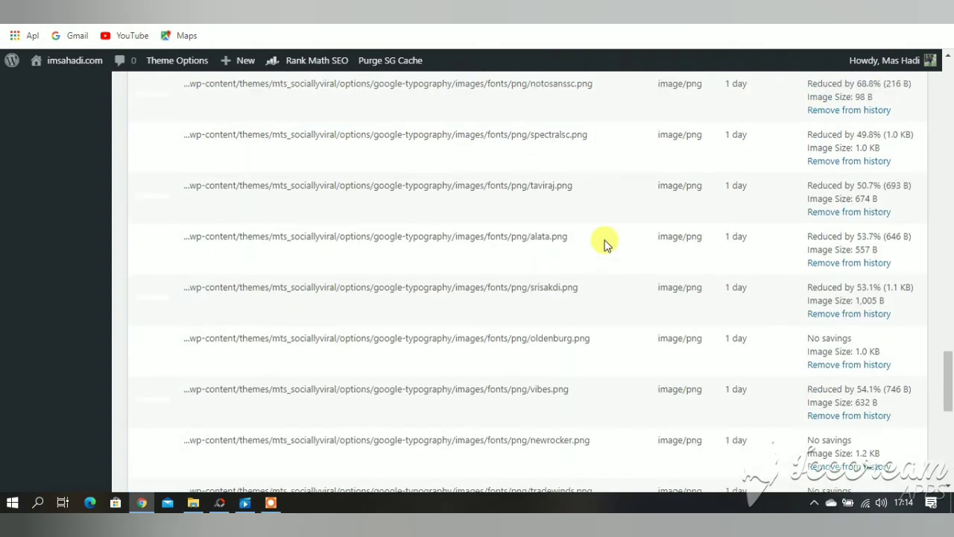
scroll(606, 243, "up", 10)
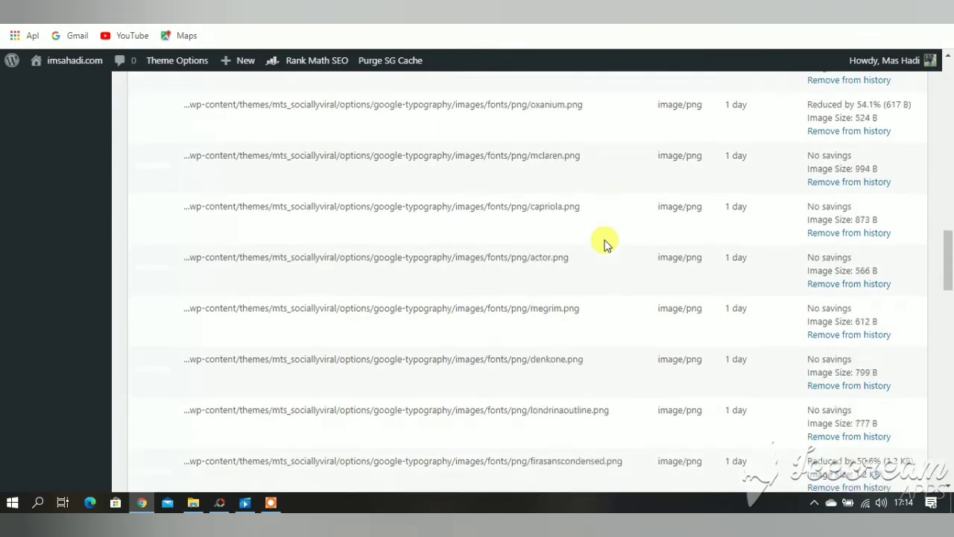
scroll(606, 243, "up", 10)
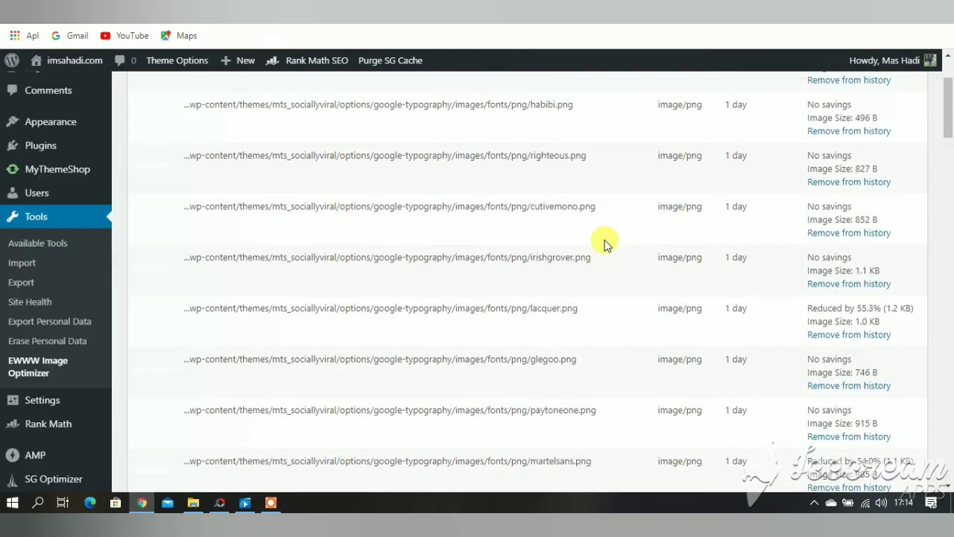